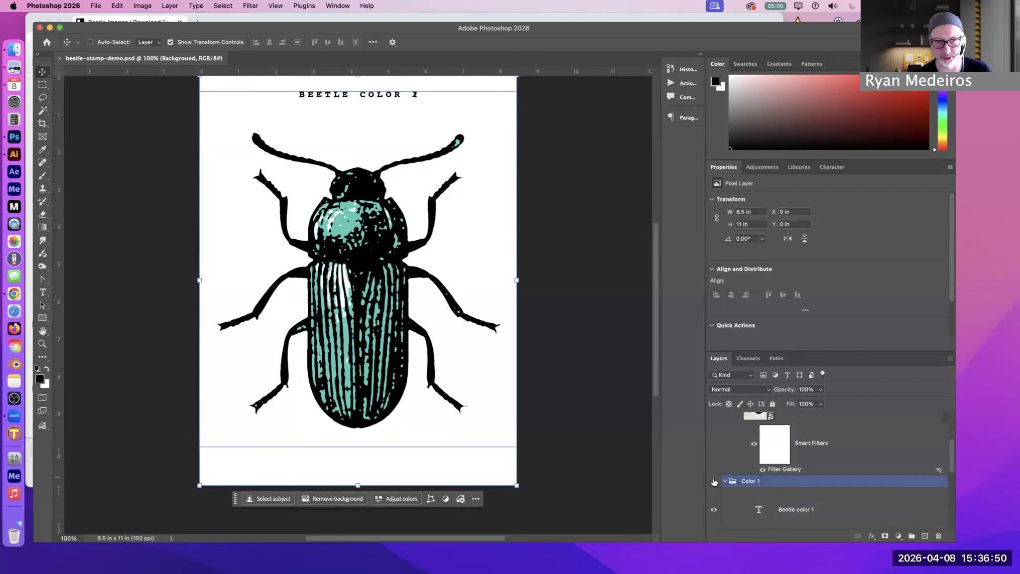
Toggle the Color 1 group's visibility to inspect how it sits beneath the Color 2 artwork
scroll(751, 481, "up", 5)
scroll(757, 472, "down", 3)
left_click(713, 482)
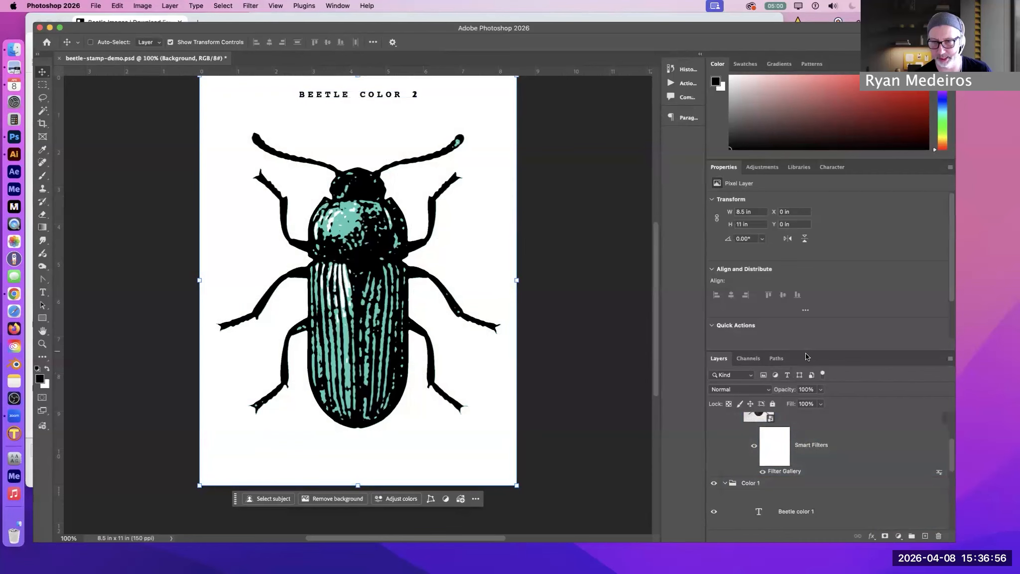
scroll(467, 280, "up", 2)
scroll(488, 233, "down", 1)
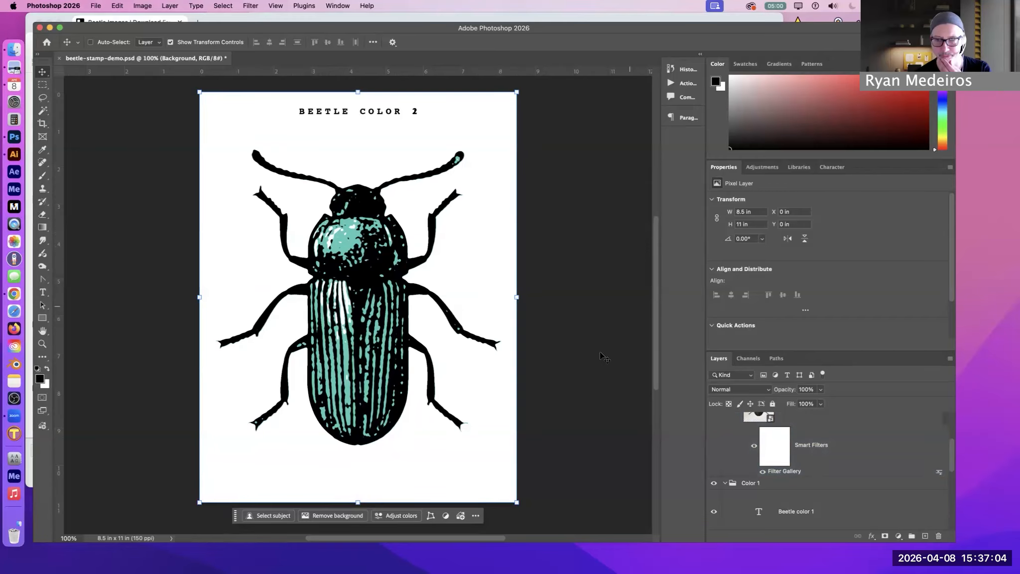
Collapse the Color 2 and Color 1 groups and hide Color 2 to isolate the Color 1 artwork
scroll(816, 437, "up", 3)
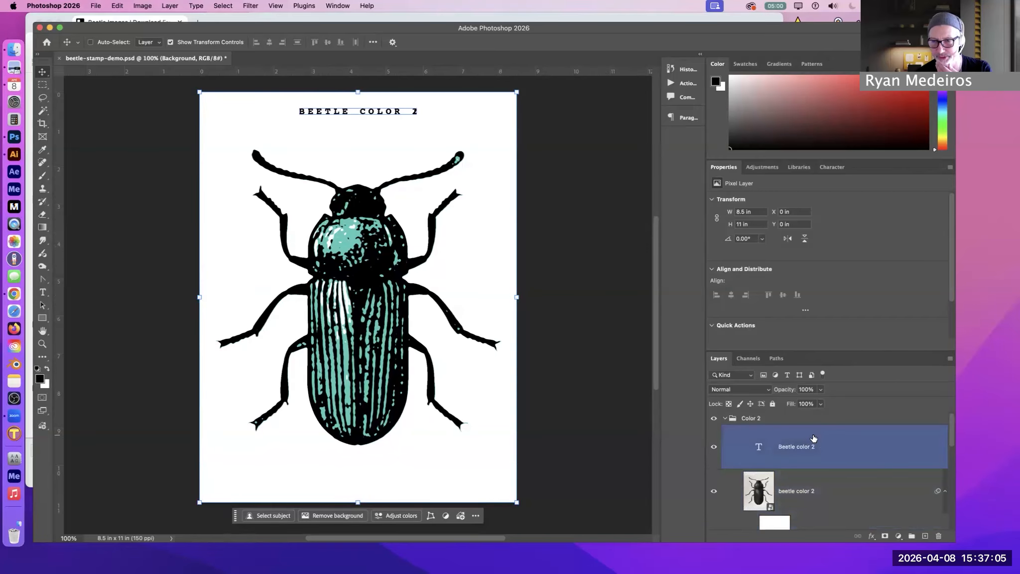
left_click(723, 419)
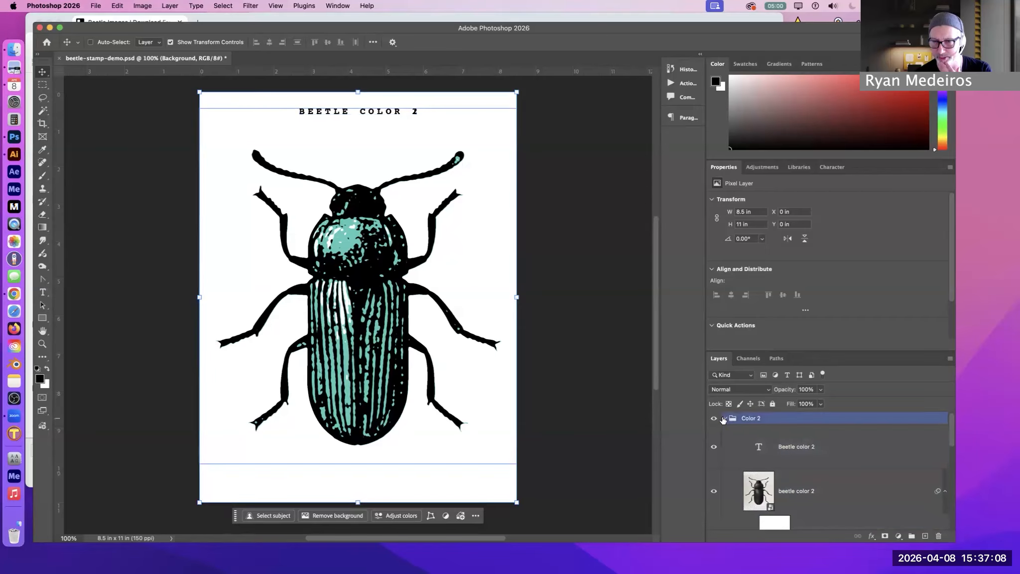
left_click(723, 418)
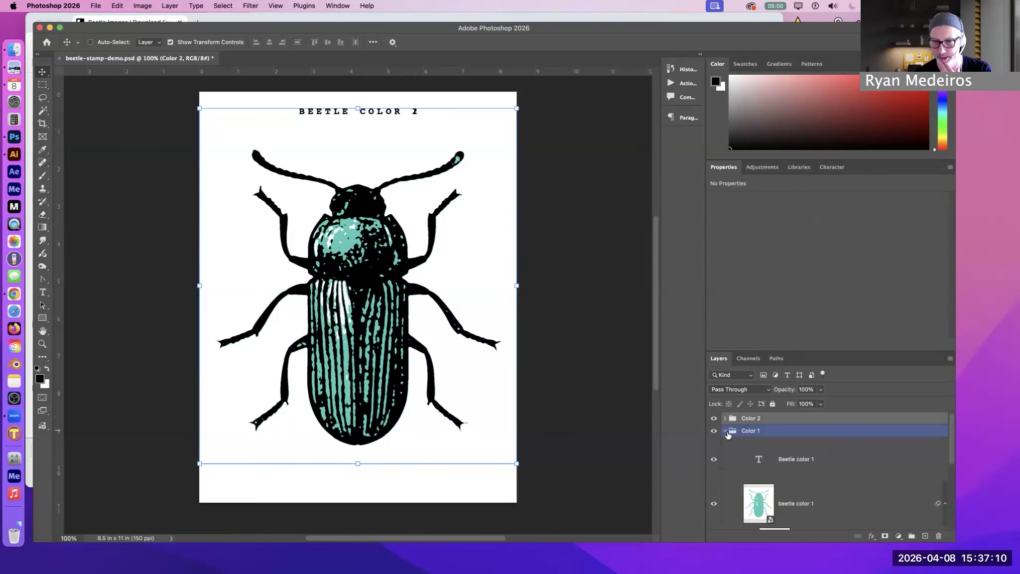
left_click(713, 458)
left_click(713, 419)
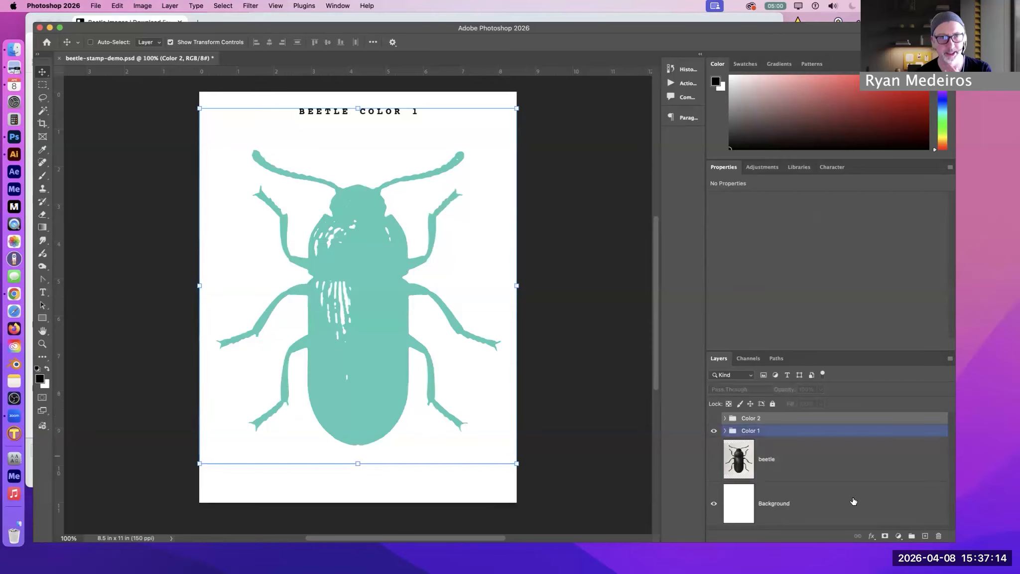
Expand the Color 1 group and review the Hue/Saturation smart filter settings on the beetle color 1 layer
left_click(724, 431)
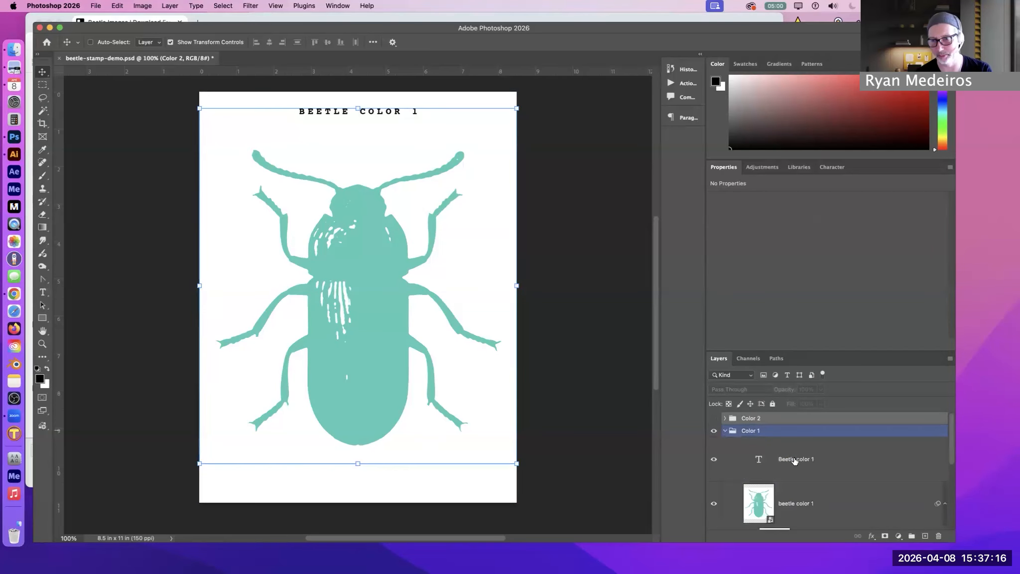
scroll(813, 467, "down", 4)
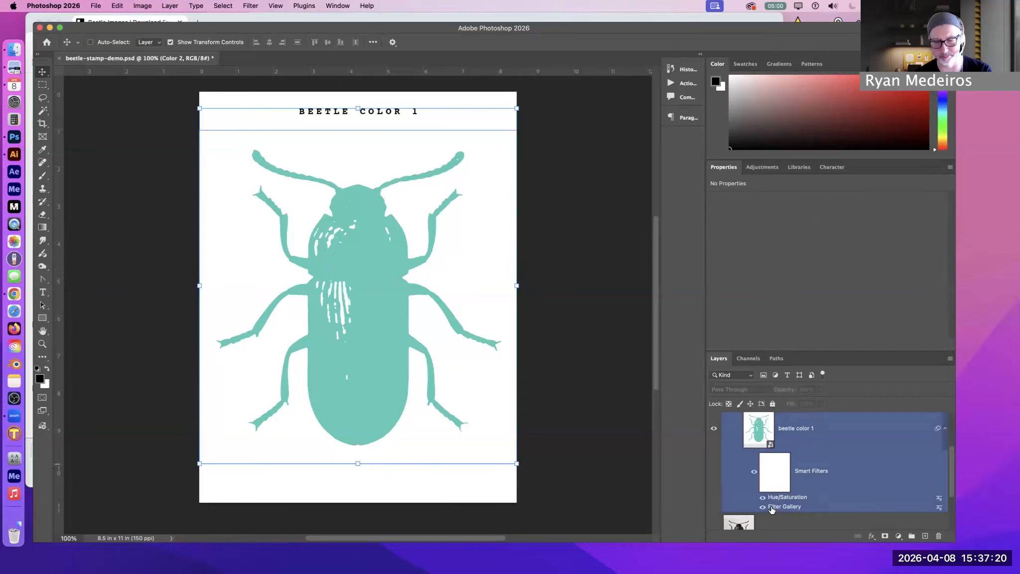
left_click(772, 509)
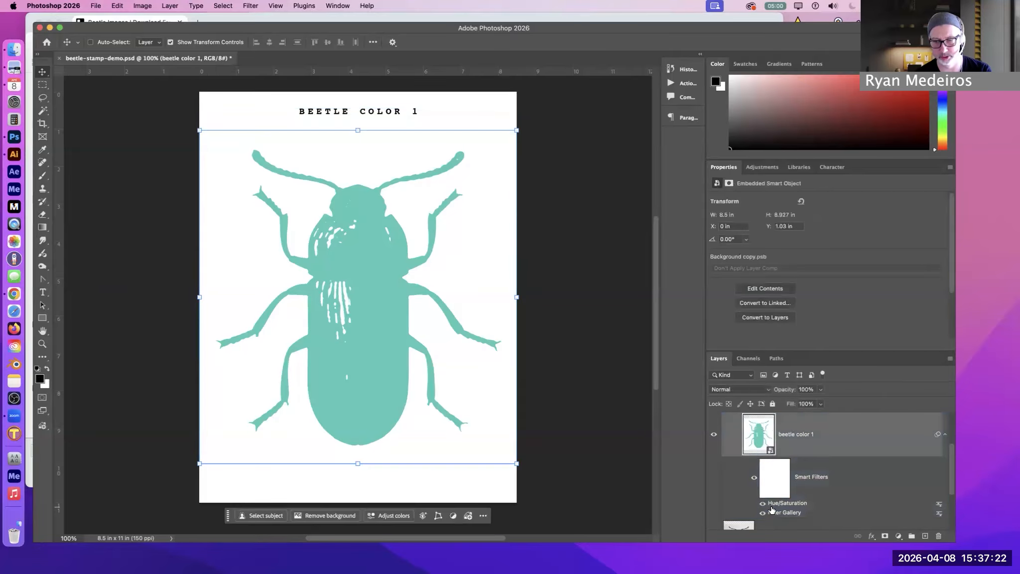
double_click(771, 506)
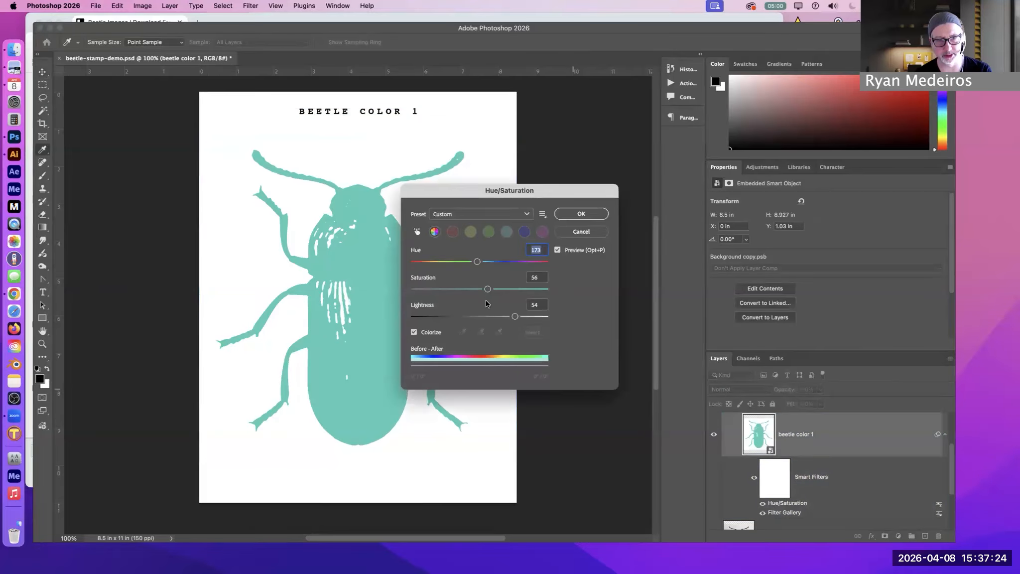
left_click(579, 212)
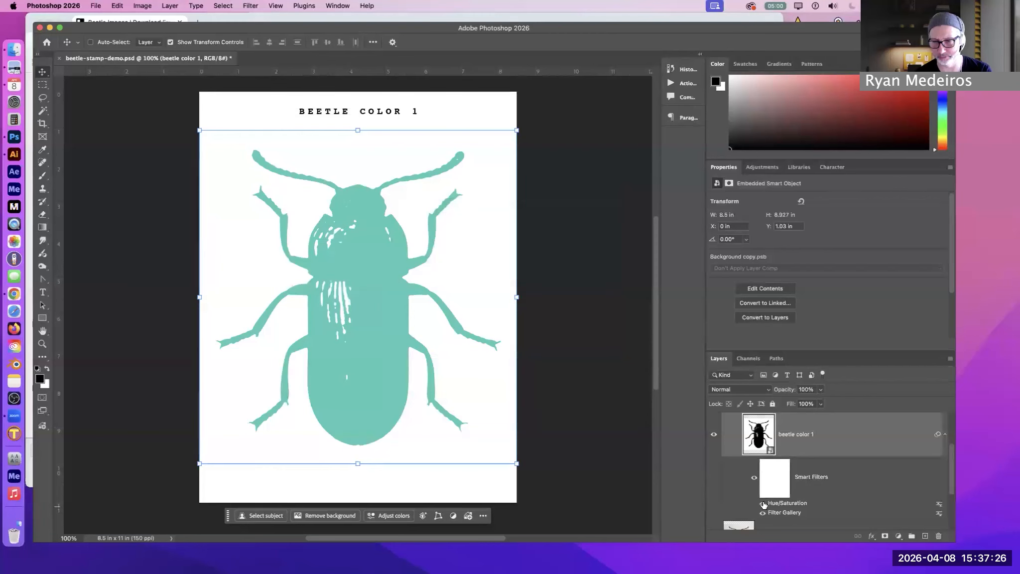
Toggle the Hue/Saturation smart filter on beetle color 1 off and on to compare the artwork with and without color
left_click(763, 503)
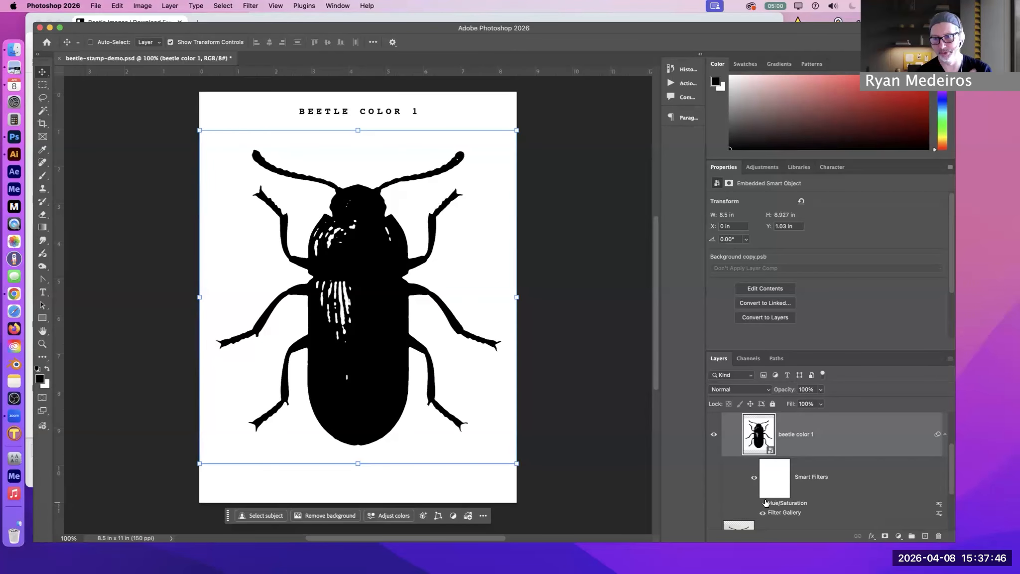
left_click(761, 503)
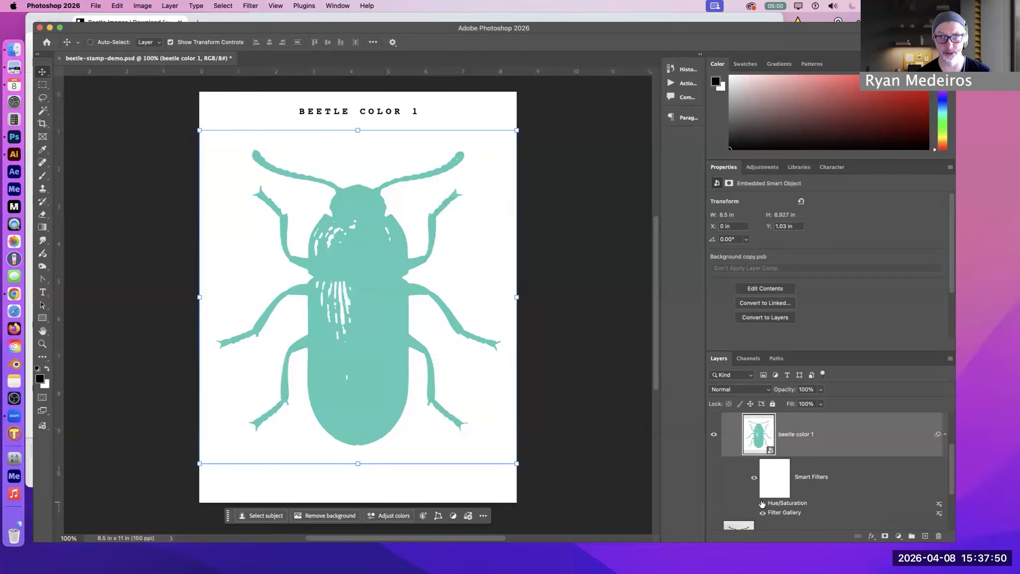
left_click(761, 504)
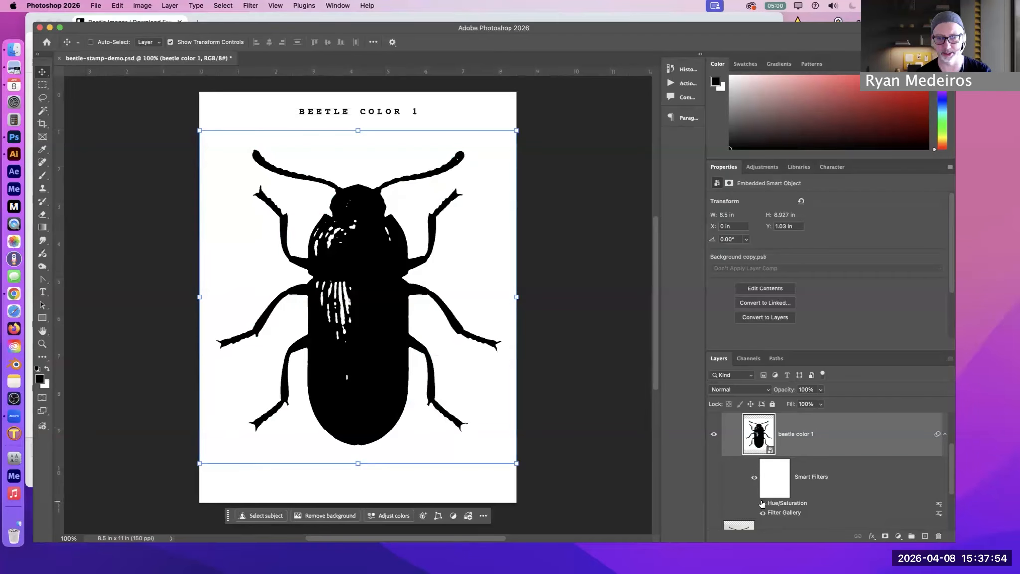
left_click(762, 503)
Show the Color 2 group and hide the Color 1 group
scroll(762, 504, "up", 5)
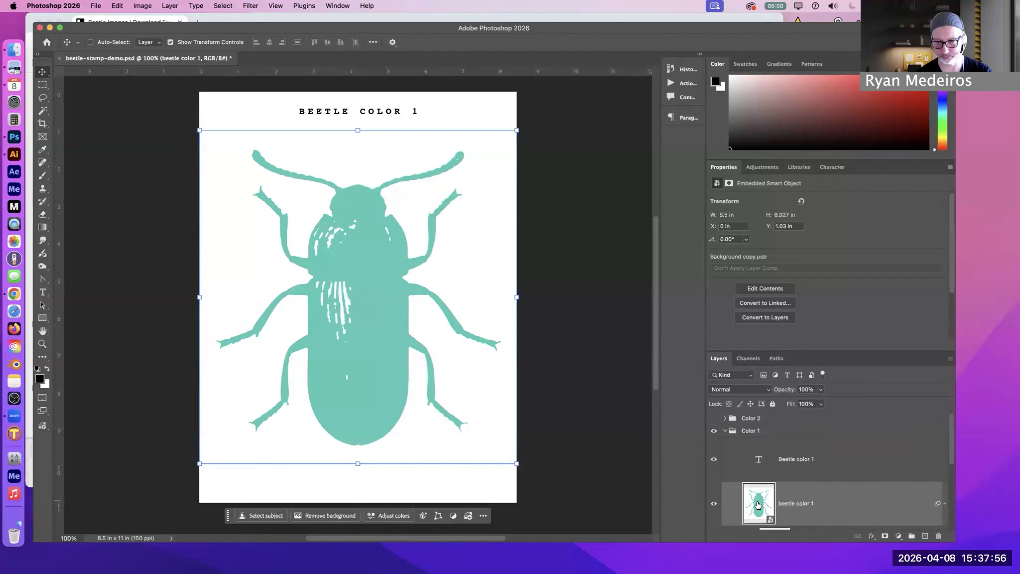
left_click(713, 420)
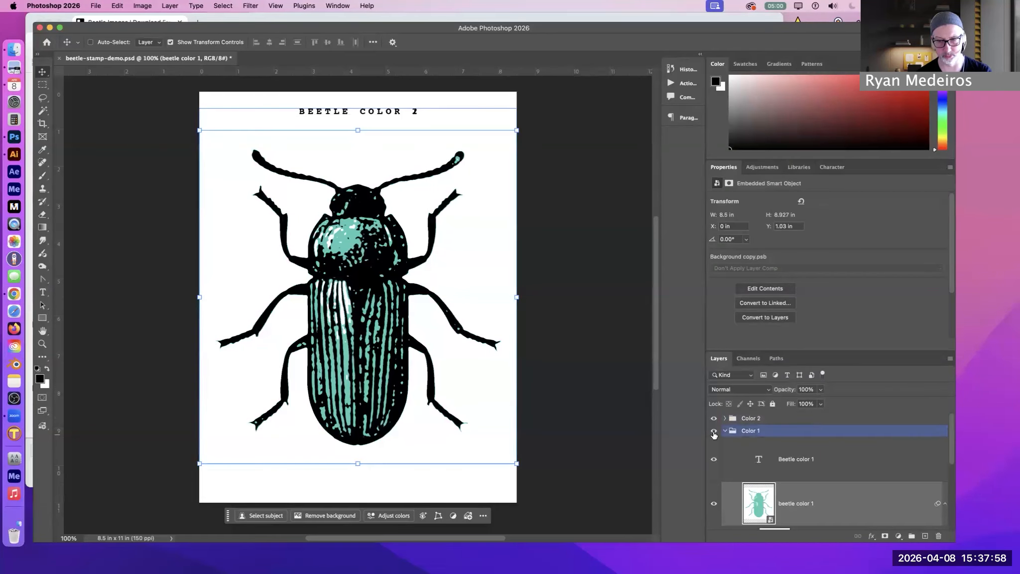
left_click(713, 432)
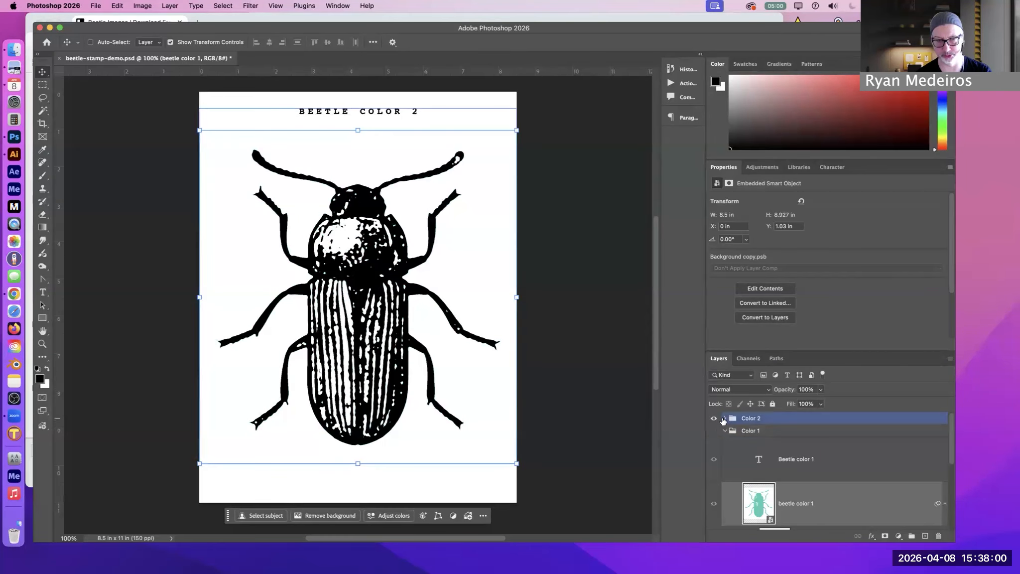
Expand the Color 2 group and examine the smart filters applied to the beetle color 2 layer
left_click(745, 419)
left_click(725, 417)
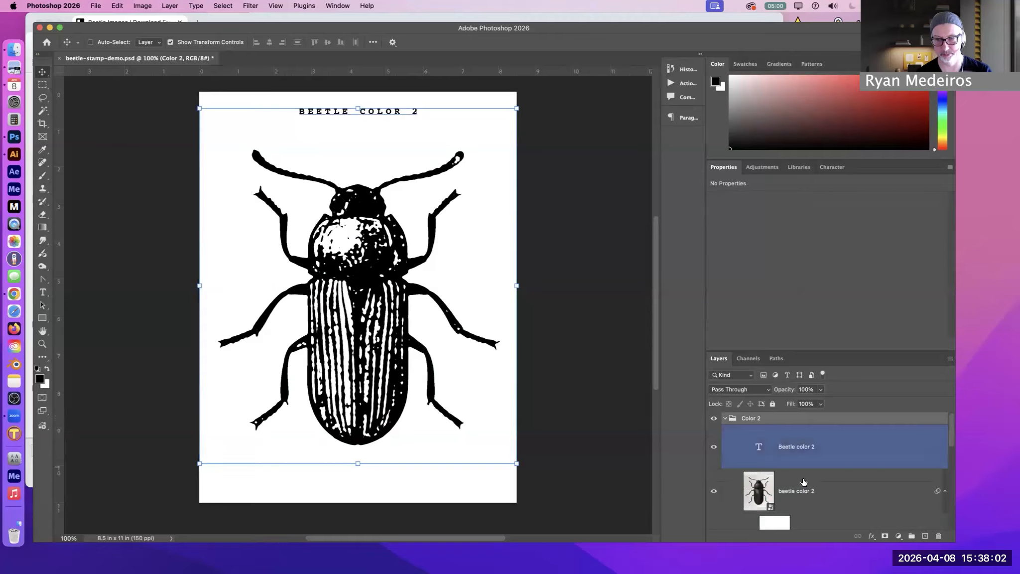
left_click(813, 491)
scroll(813, 491, "down", 3)
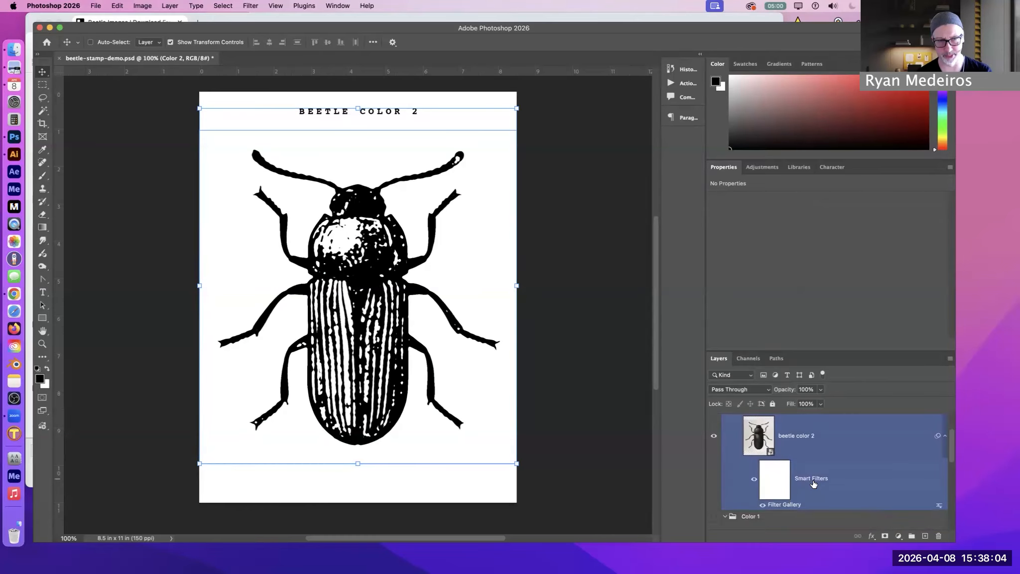
scroll(813, 481, "down", 1)
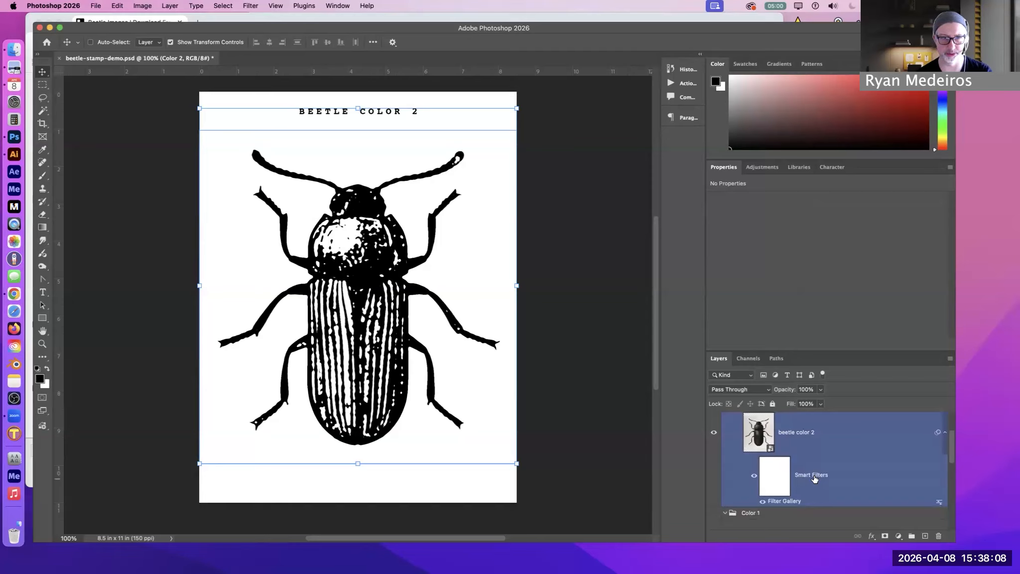
Show the Color 1 group again and toggle Color 2 off and on to compare the two color layers
left_click(713, 513)
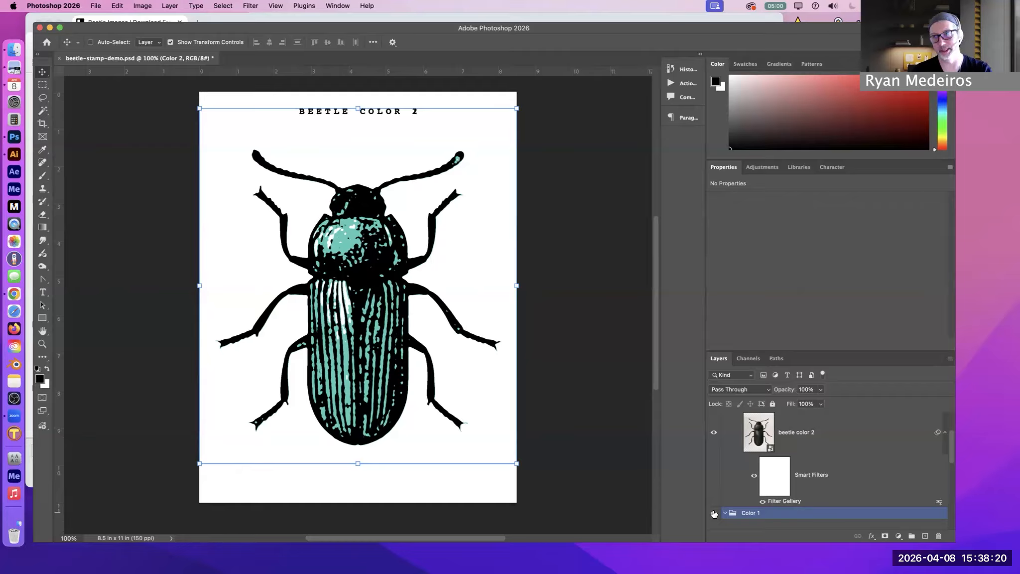
scroll(765, 467, "up", 3)
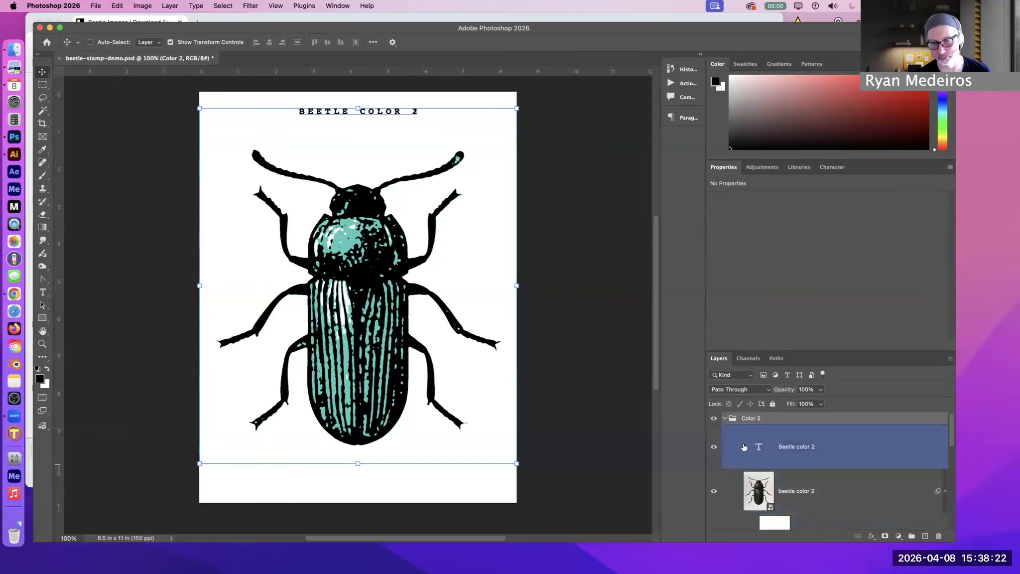
left_click(715, 419)
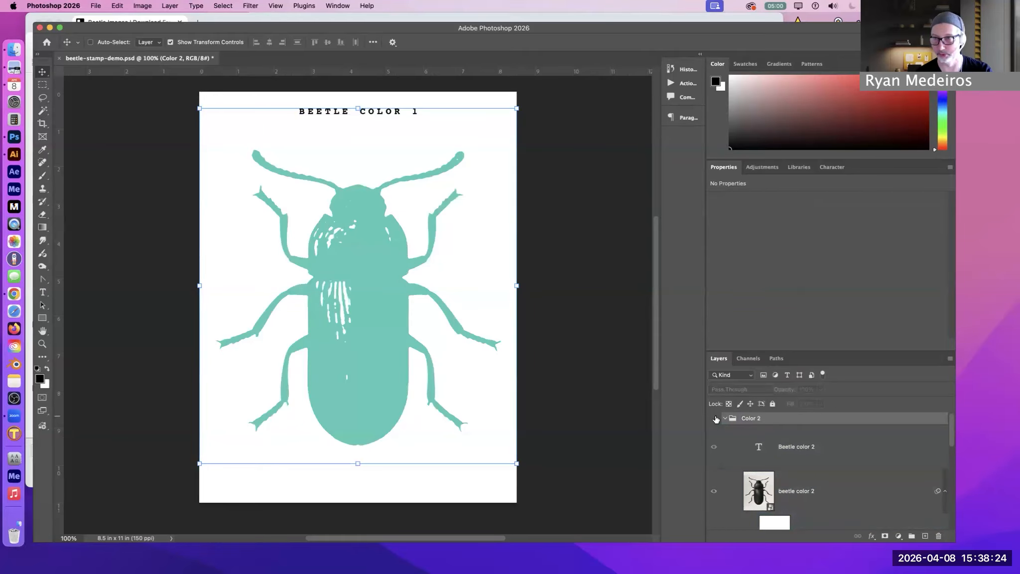
left_click(715, 418)
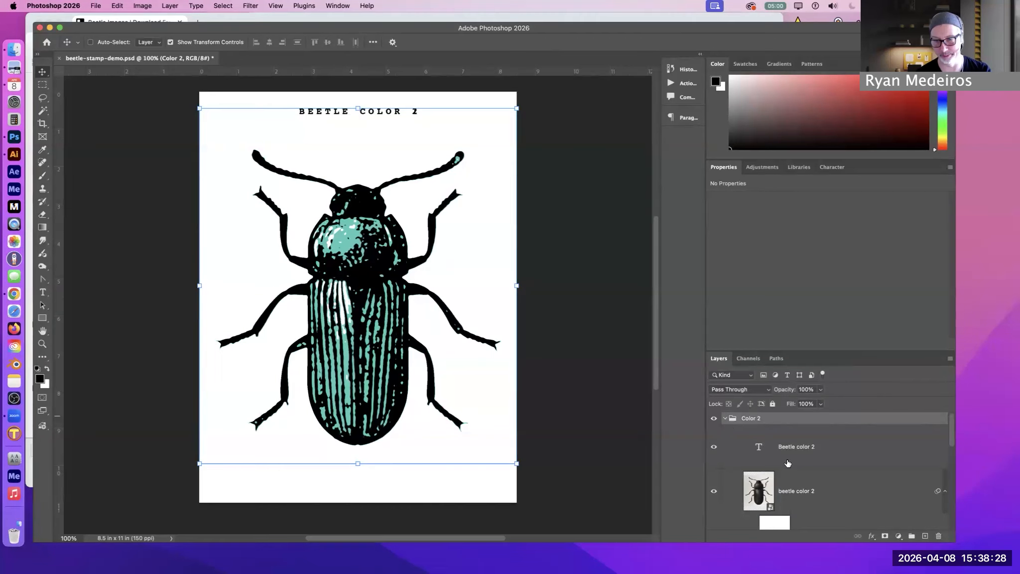
Toggle the visibility of the Color 2 group and its title to check the overlapping title text
left_click(714, 450)
left_click(714, 419)
left_click(714, 420)
scroll(743, 462, "down", 3)
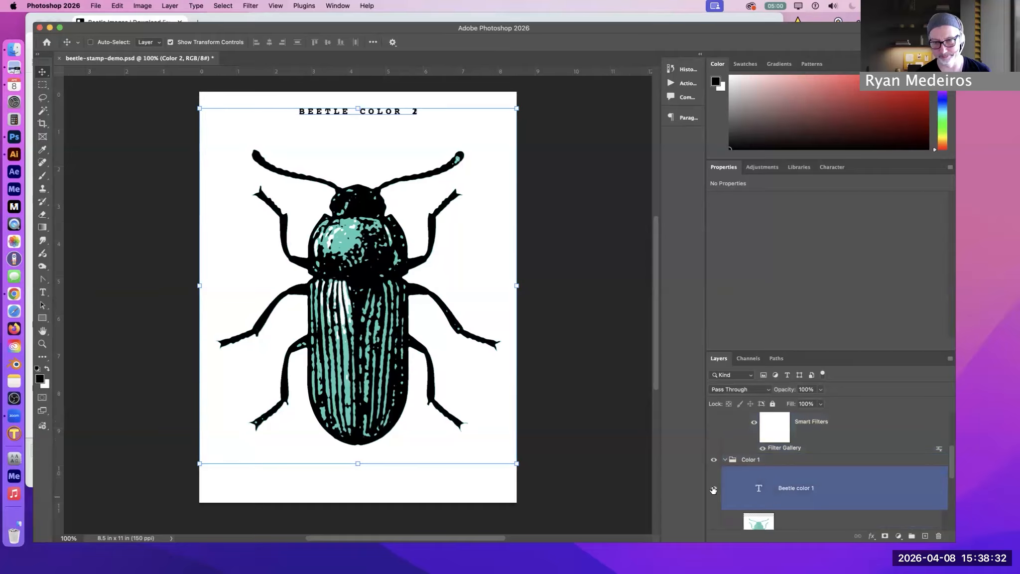
Toggle the Beetle color 2 title layer off and on to compare the artwork with and without its label
scroll(713, 478, "up", 3)
left_click(713, 448)
left_click(713, 448)
left_click(713, 448)
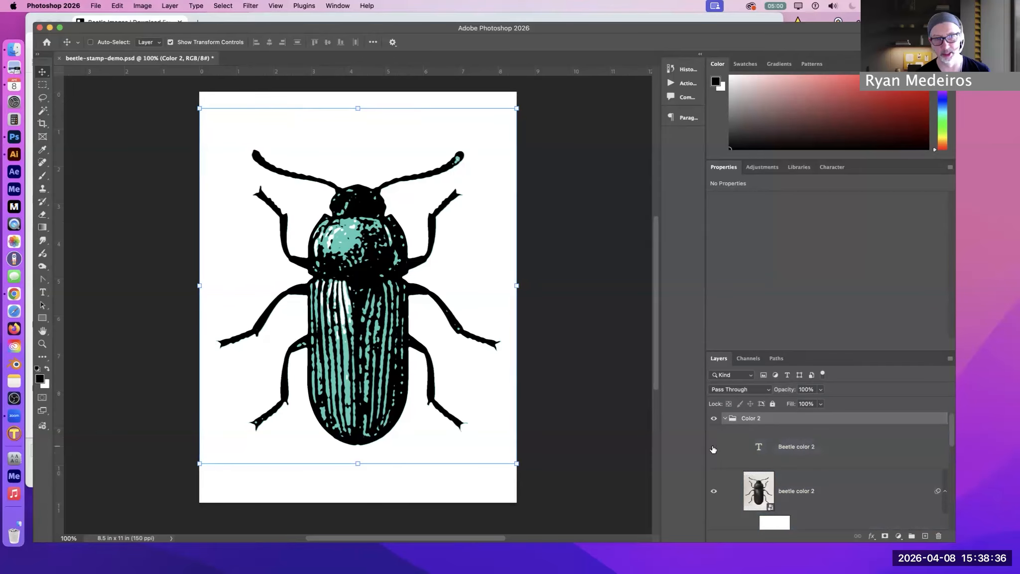
left_click(713, 448)
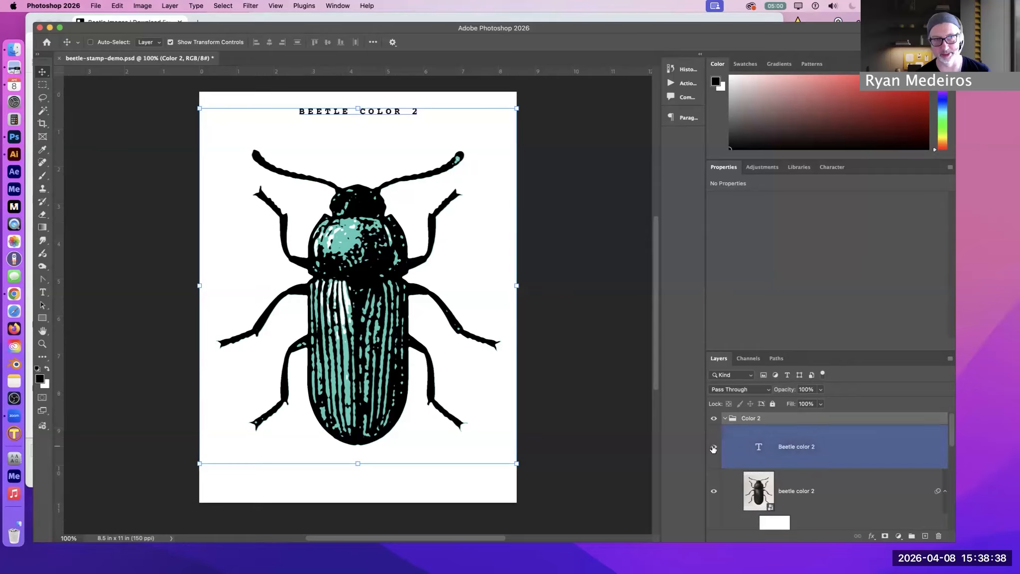
left_click(713, 448)
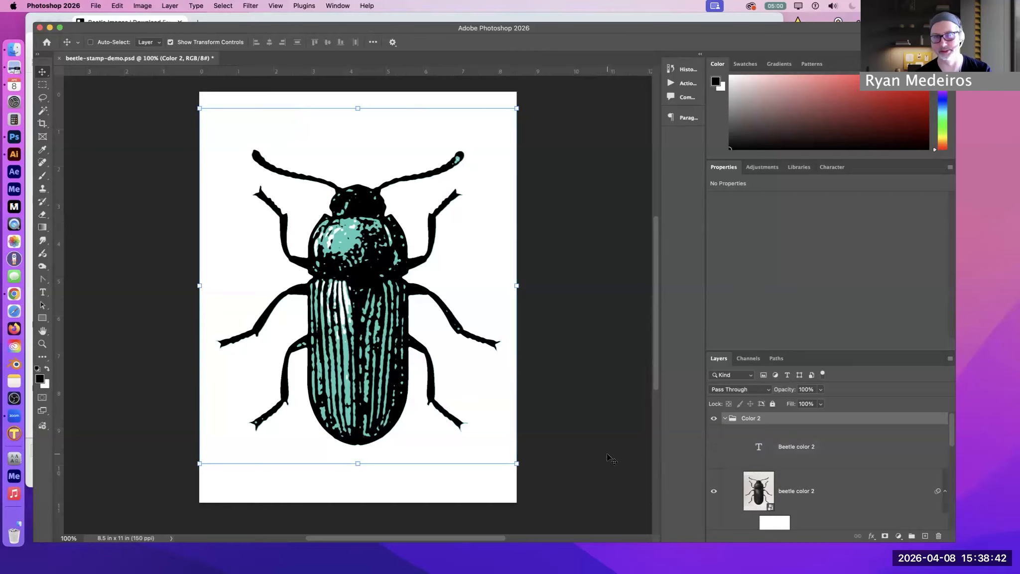
left_click(715, 447)
Show the Beetle color 1 title layer in the Color 1 group
scroll(715, 487, "down", 1)
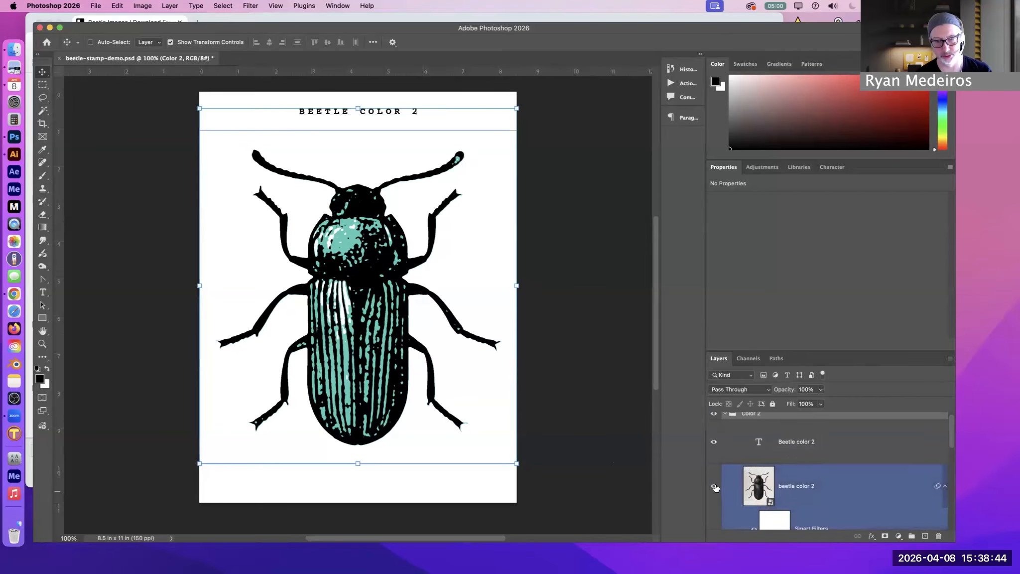
scroll(715, 487, "down", 3)
left_click(713, 488)
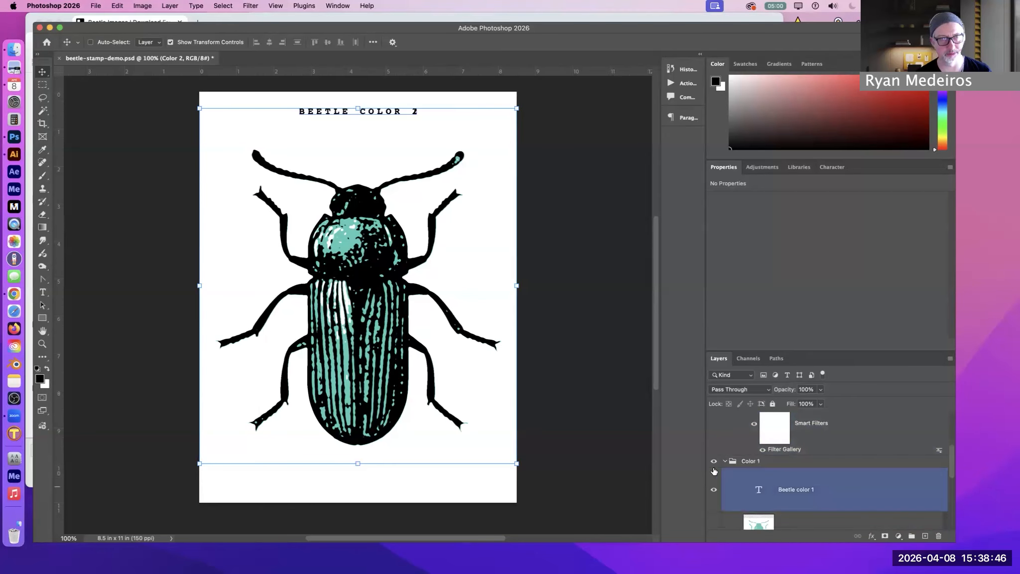
Switch to the rawpixel page in Chrome, search for "beetle" and limit the results to Public Domain images
left_click(307, 19)
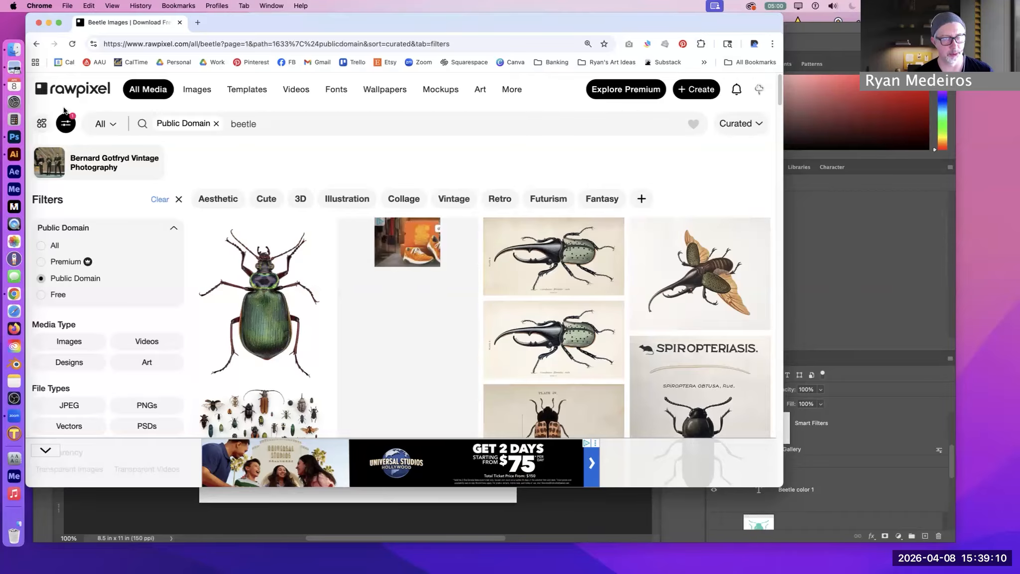
left_click(216, 123)
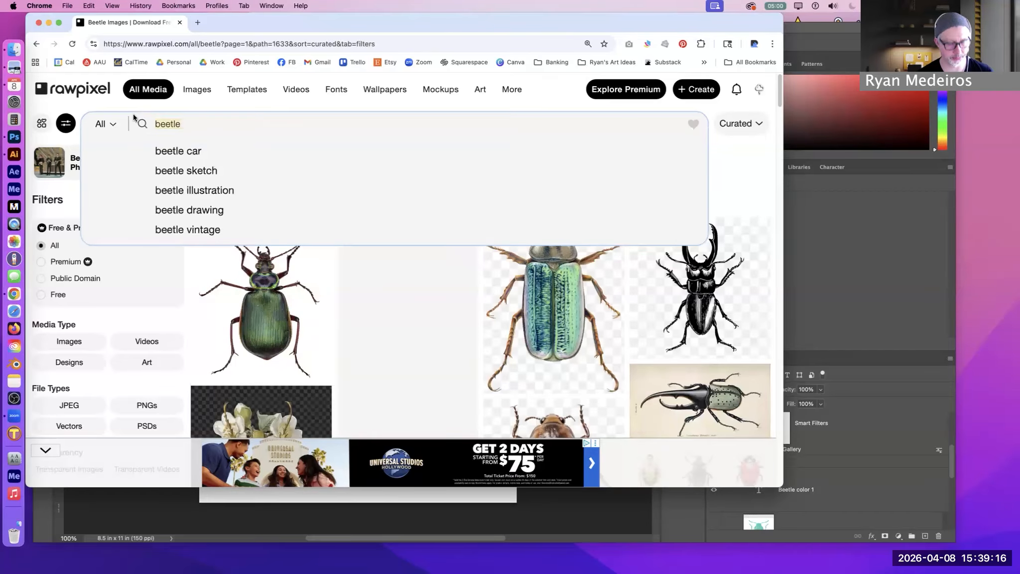
type("bee")
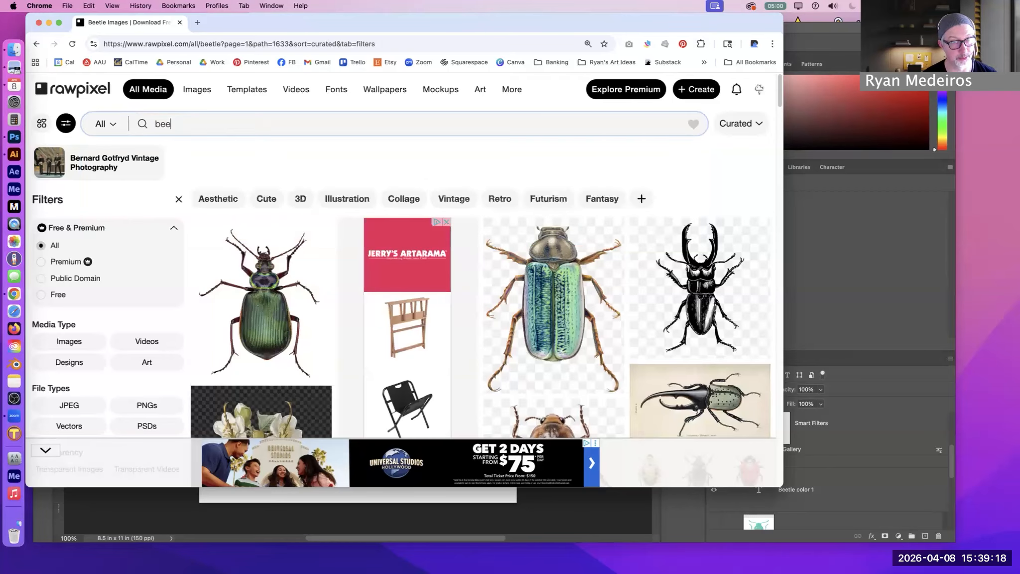
type("tle")
key("Return")
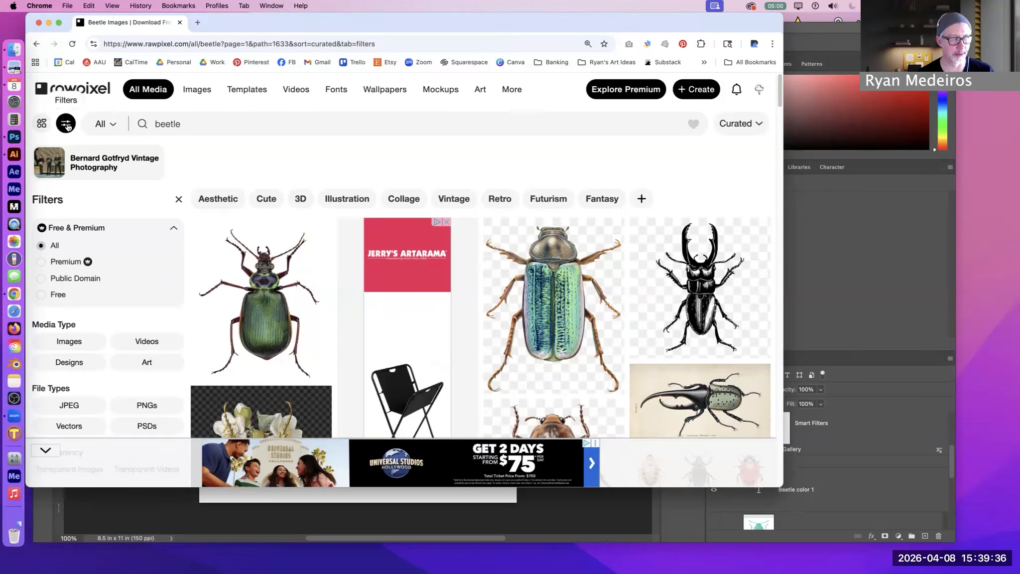
left_click(61, 281)
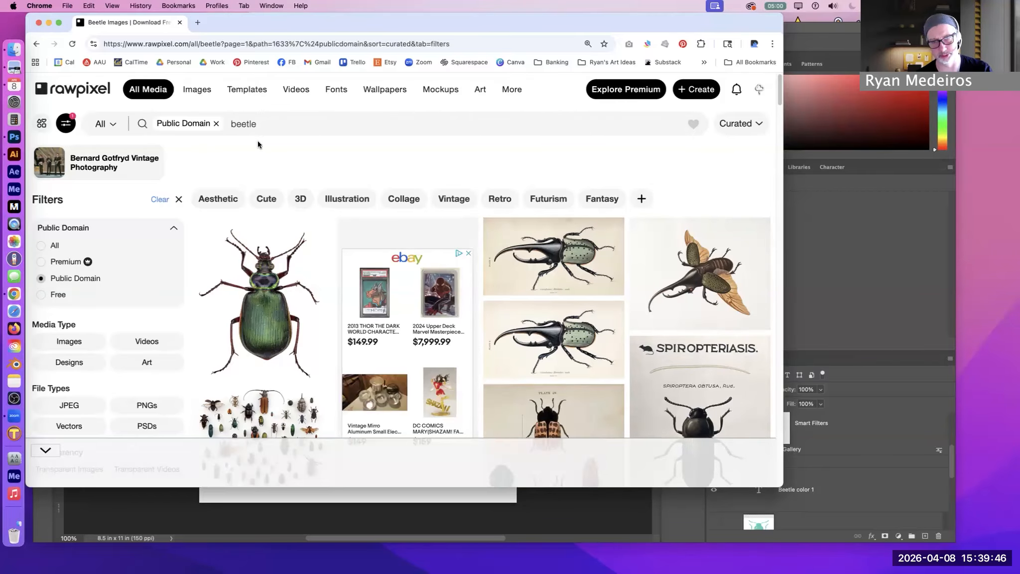
Browse the public domain beetle results and open the Spiropteriasis illustration of the black Tenebrio molitor beetle
scroll(444, 285, "down", 3)
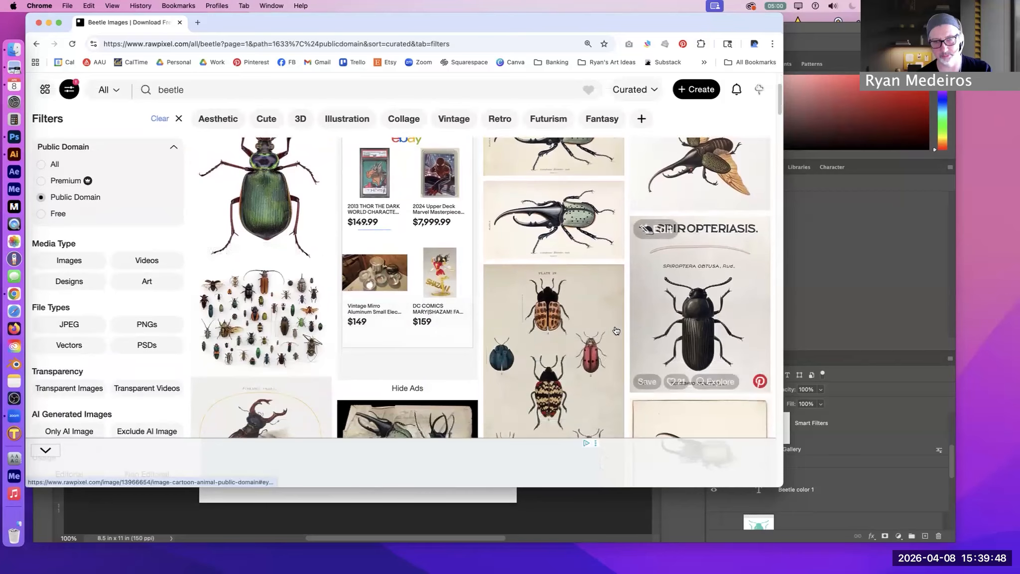
scroll(604, 332, "down", 2)
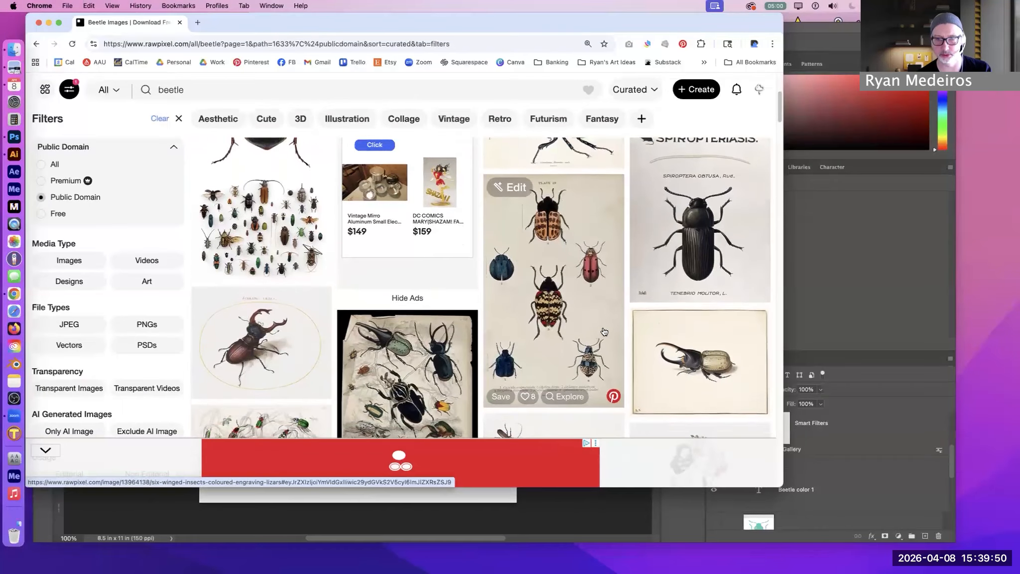
scroll(603, 331, "down", 1)
scroll(604, 332, "up", 2)
scroll(603, 330, "up", 1)
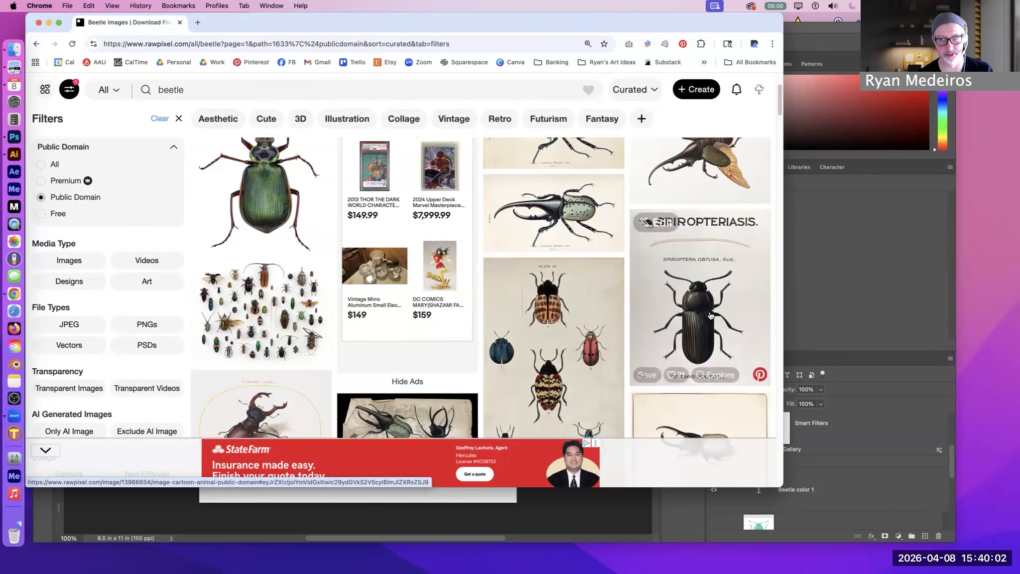
left_click(724, 325)
scroll(392, 324, "down", 2)
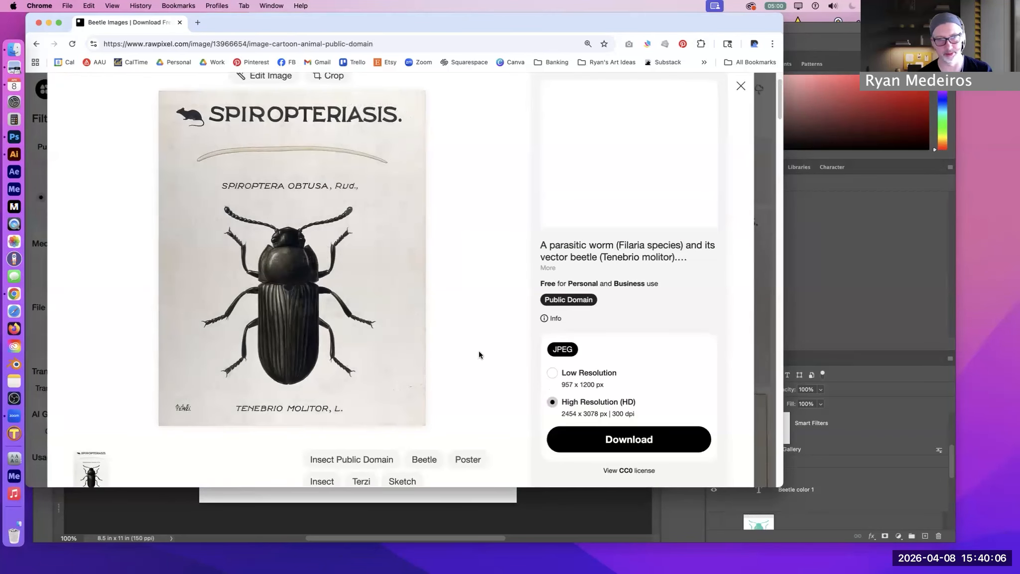
scroll(479, 349, "down", 1)
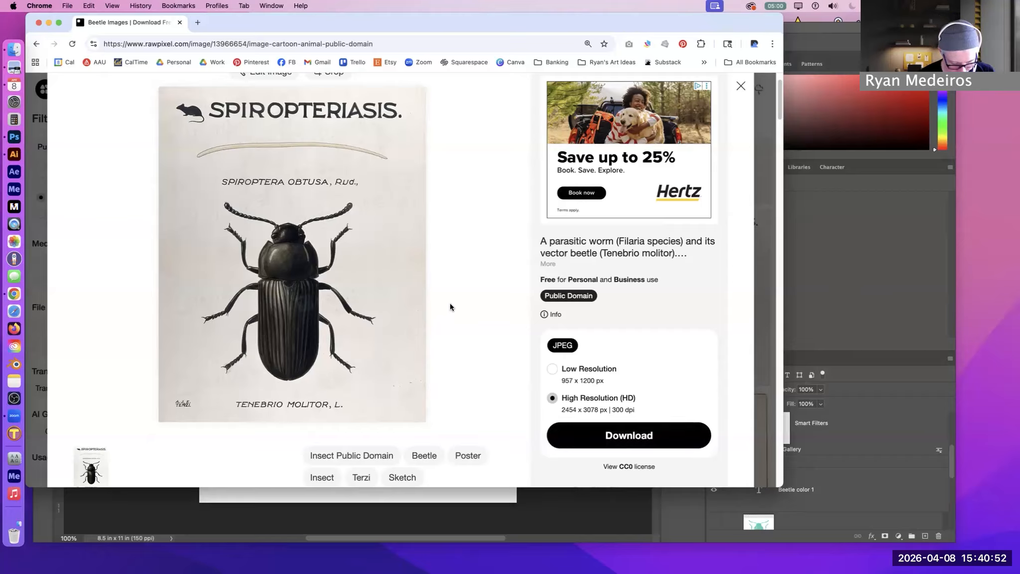
Capture a screenshot of only the beetle area in the Spiropteriasis illustration
key("super+shift+4")
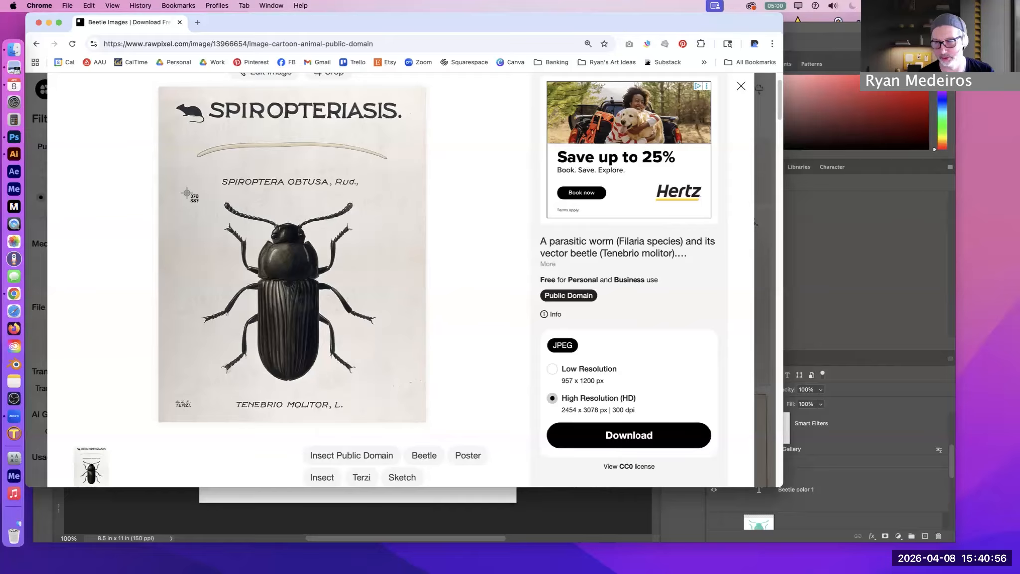
left_click_drag(189, 191, 390, 392)
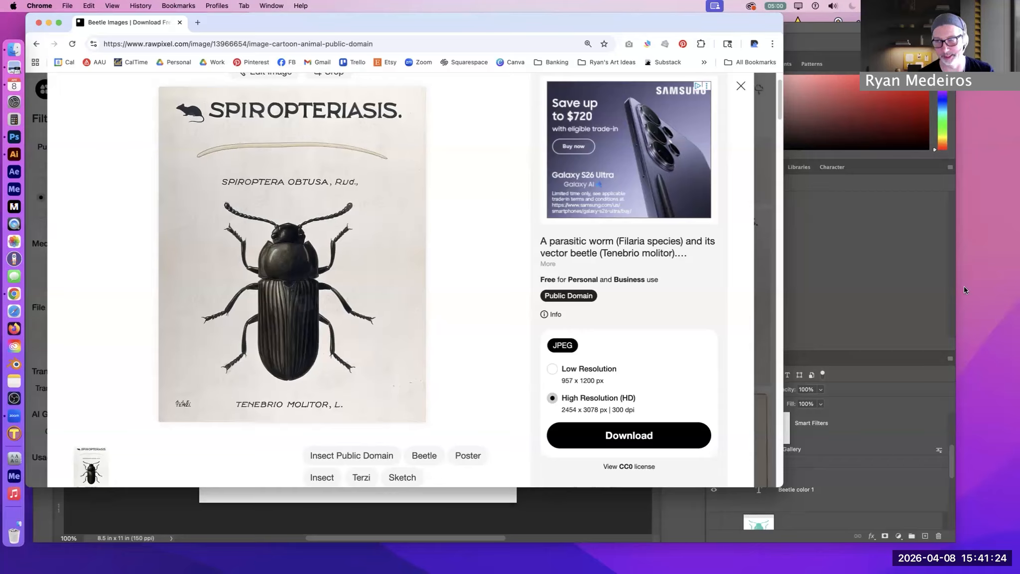
Minimize the Chrome and Photoshop windows and open the Stamp Demo folder on the desktop
left_click(999, 262)
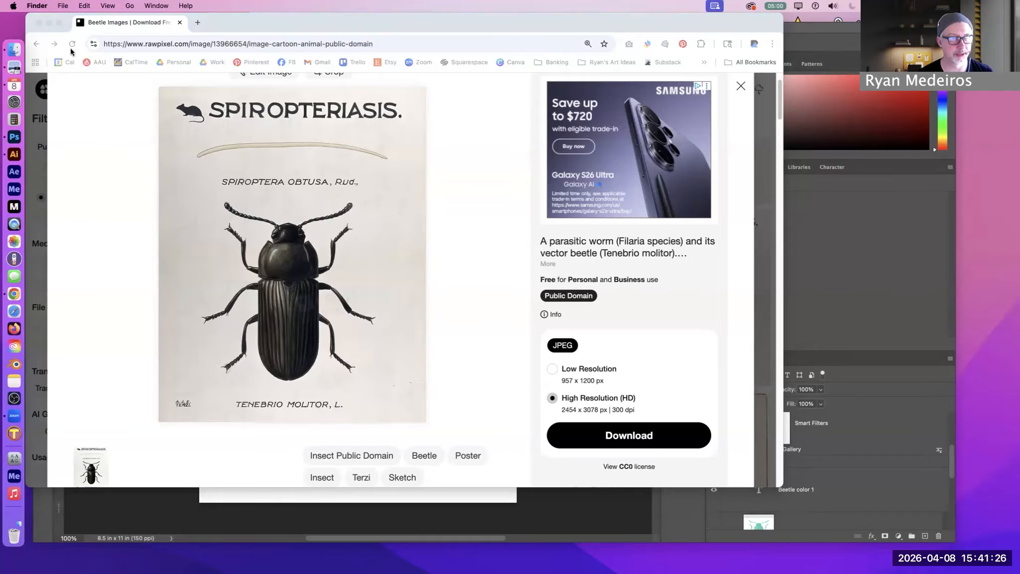
left_click(50, 22)
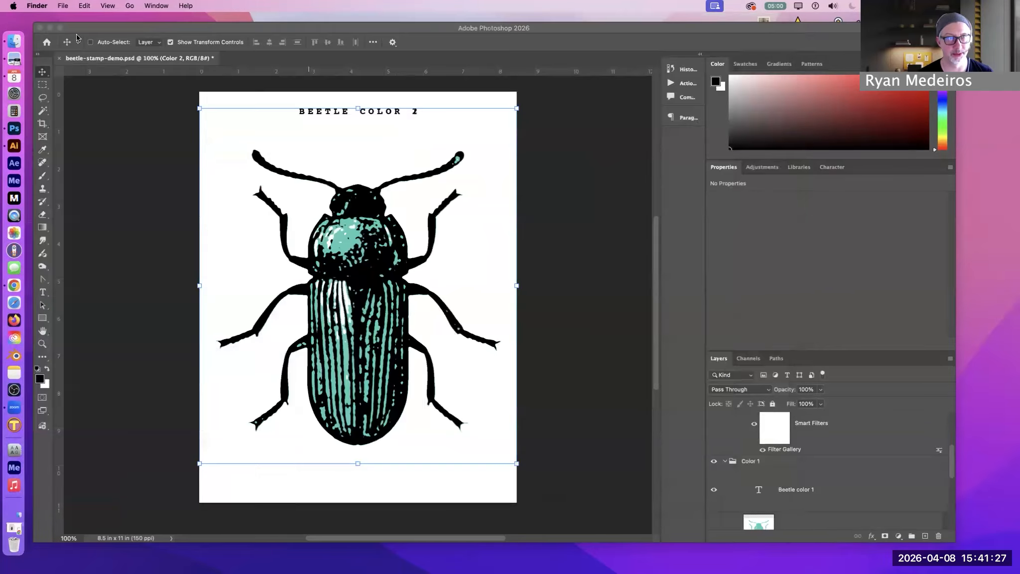
left_click(51, 28)
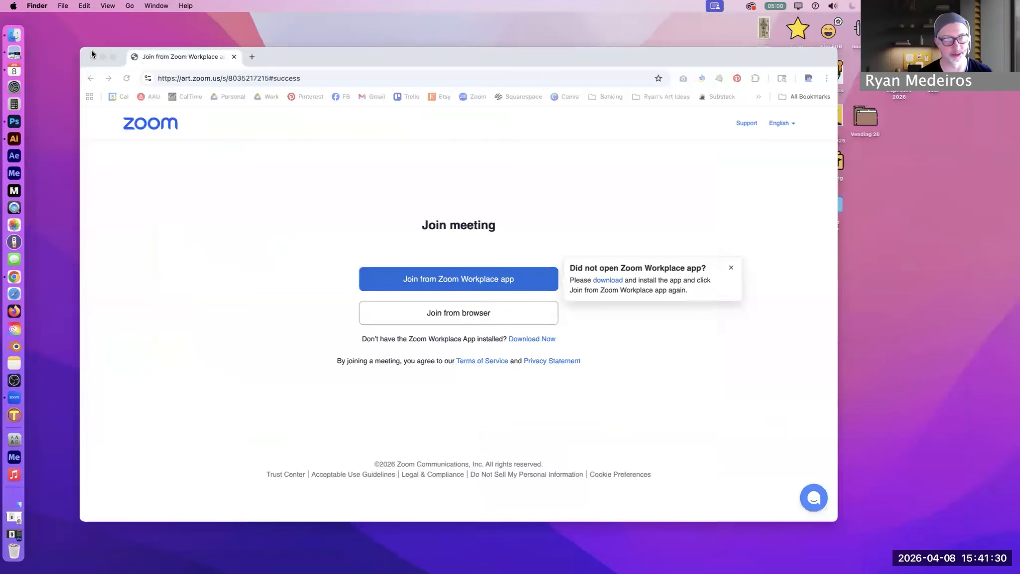
left_click(102, 56)
double_click(839, 207)
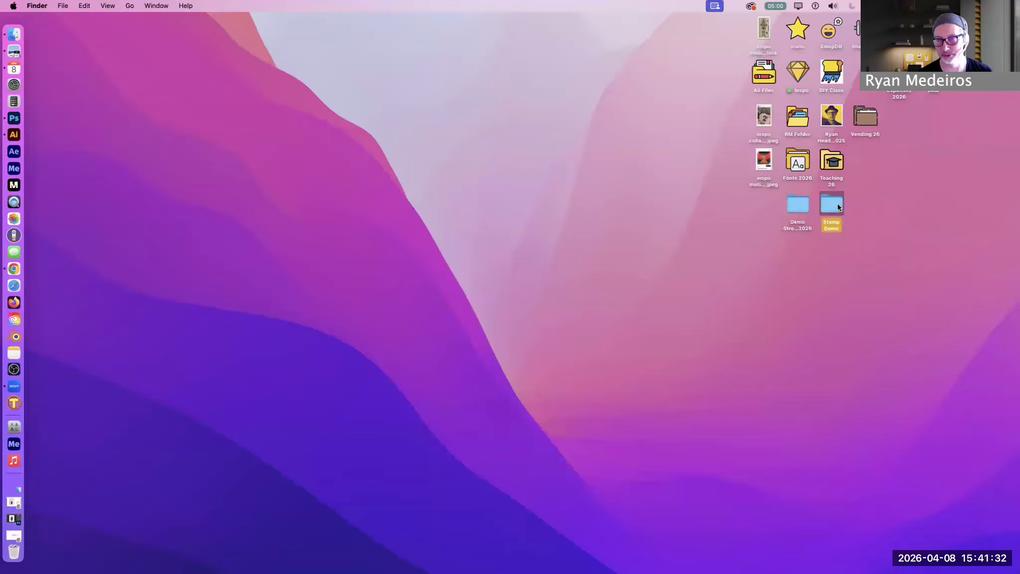
Enlarge the Stamp Demo window, widen the file name column and select image-from-rawpixel-id-13966654-original.jpg
left_click_drag(658, 252, 328, 66)
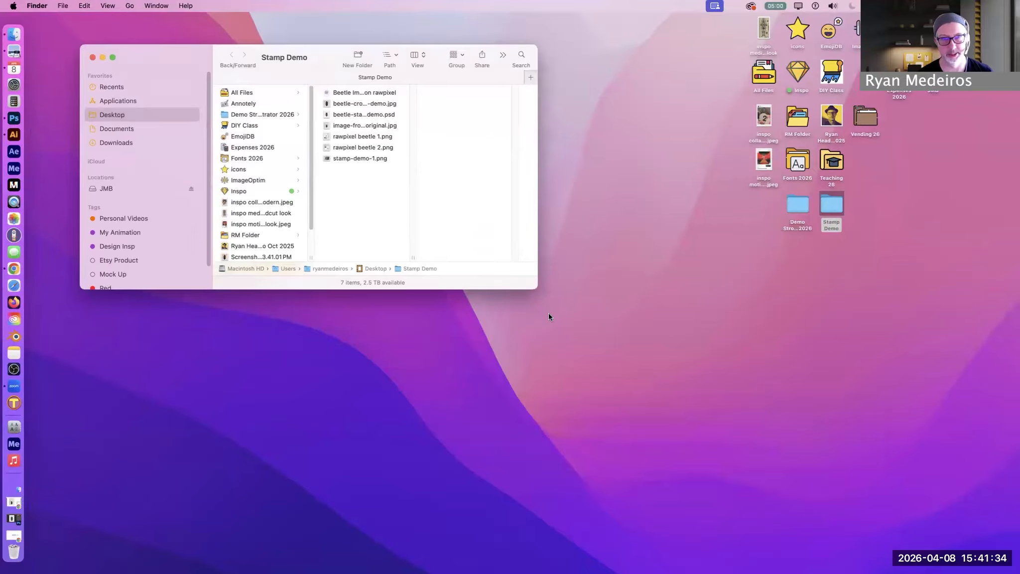
left_click_drag(533, 286, 759, 490)
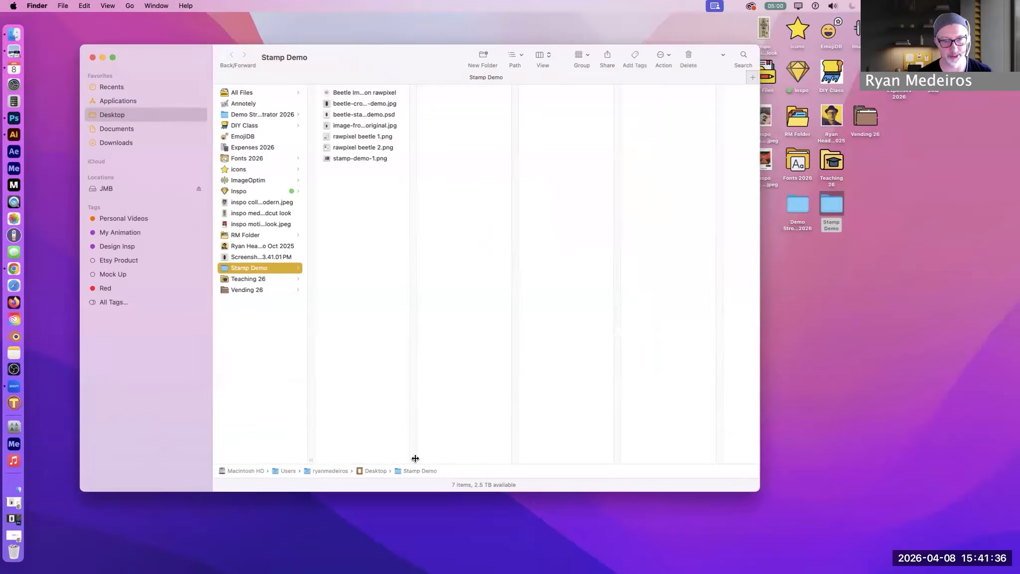
left_click_drag(414, 456, 510, 457)
left_click(344, 124)
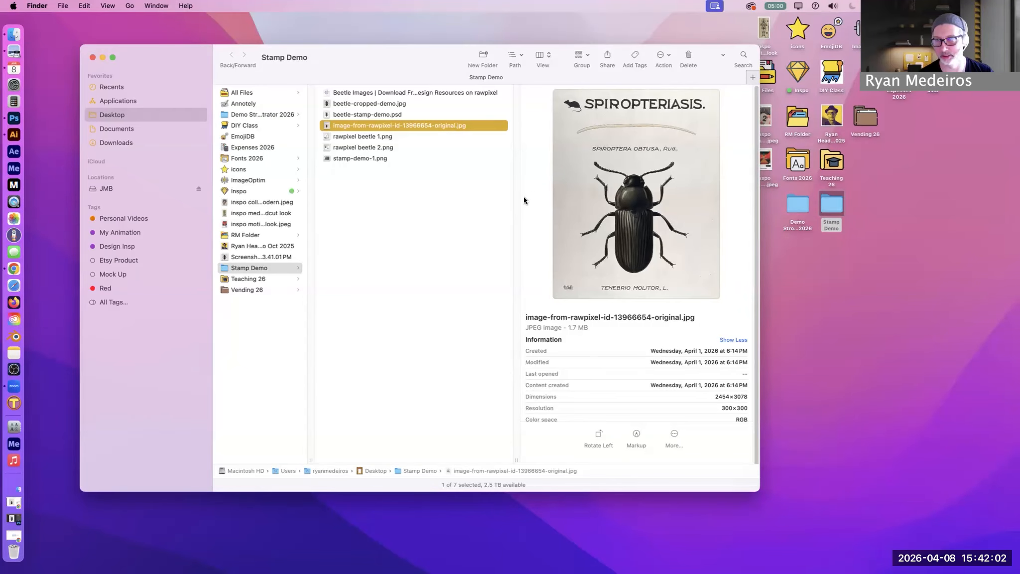
Switch to Photoshop and set up a new document from the Letter print preset with a resolution of 150 pixels/inch
left_click(14, 118)
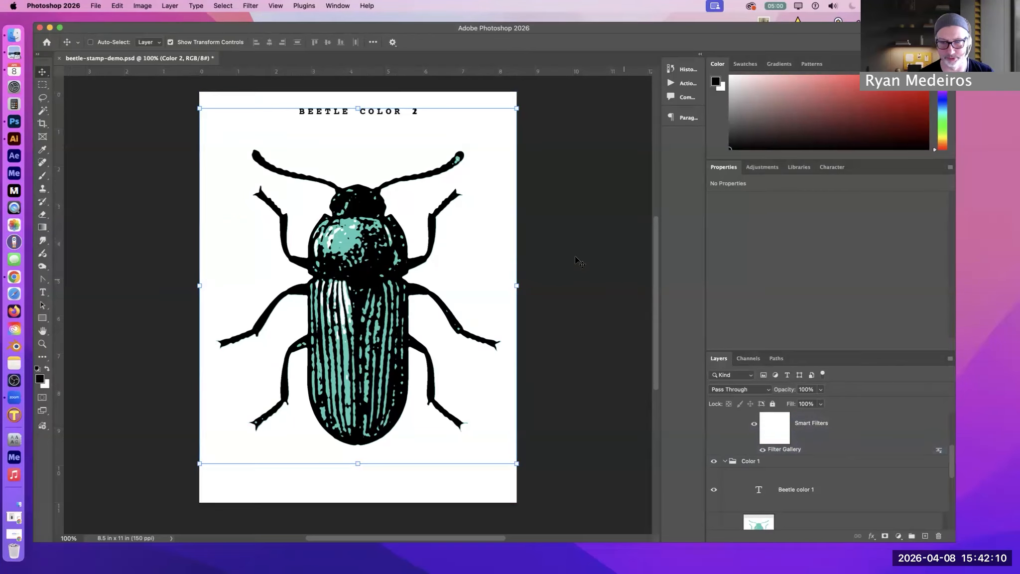
left_click(94, 9)
left_click(100, 23)
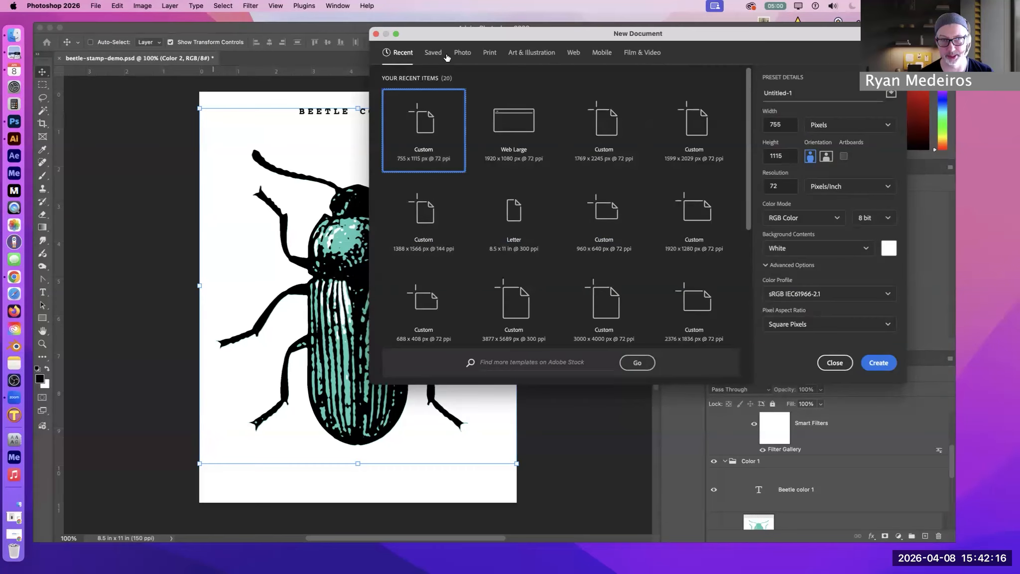
left_click(486, 54)
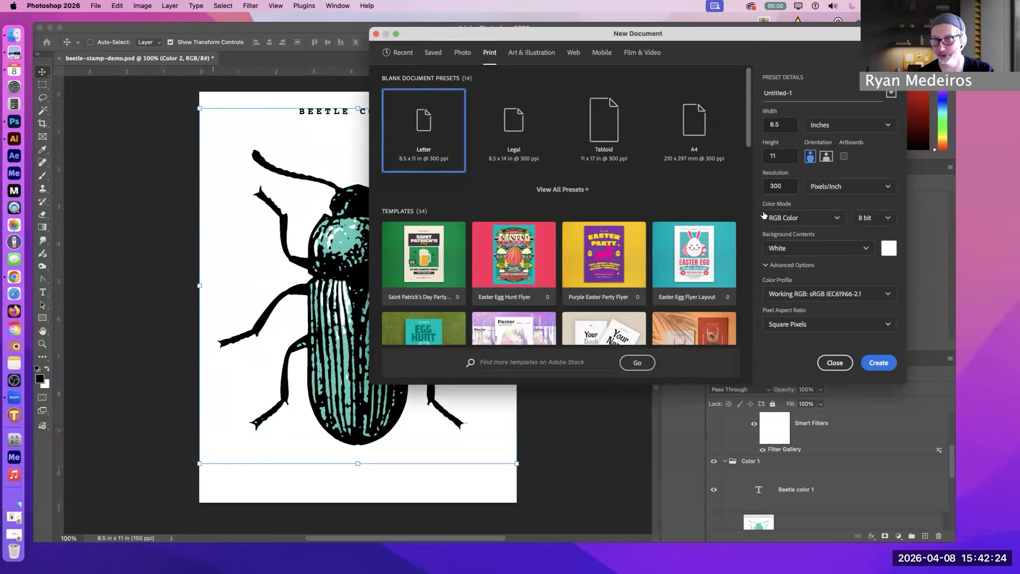
double_click(777, 187)
type("150")
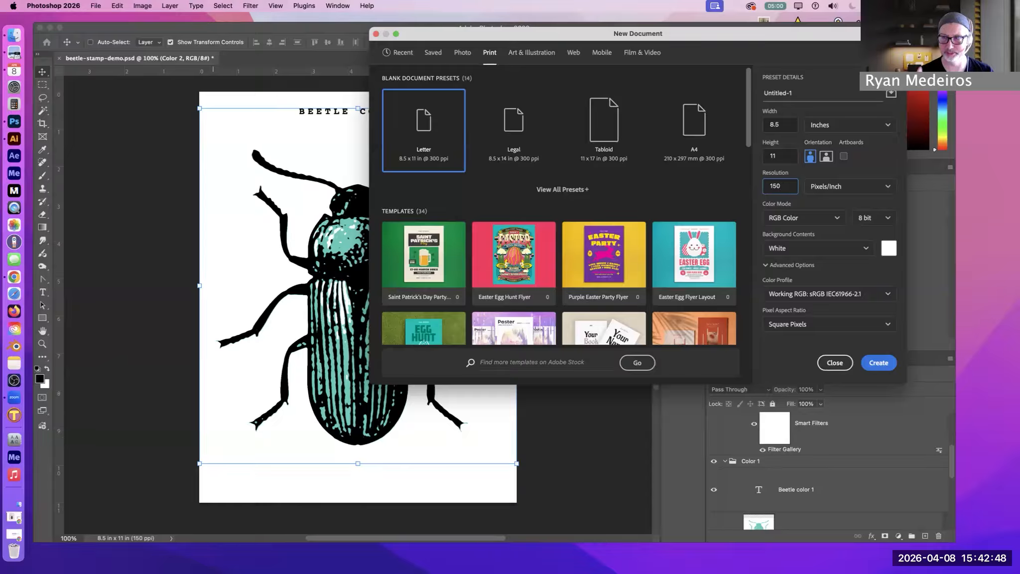
Name the new document "Beetle Illustration" and create it
left_click(805, 90)
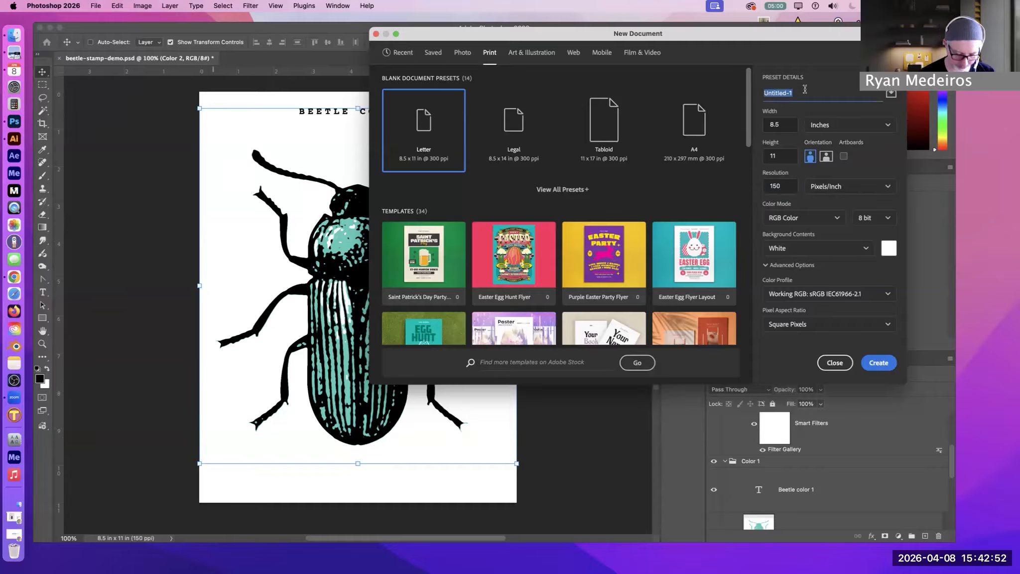
type("Beet")
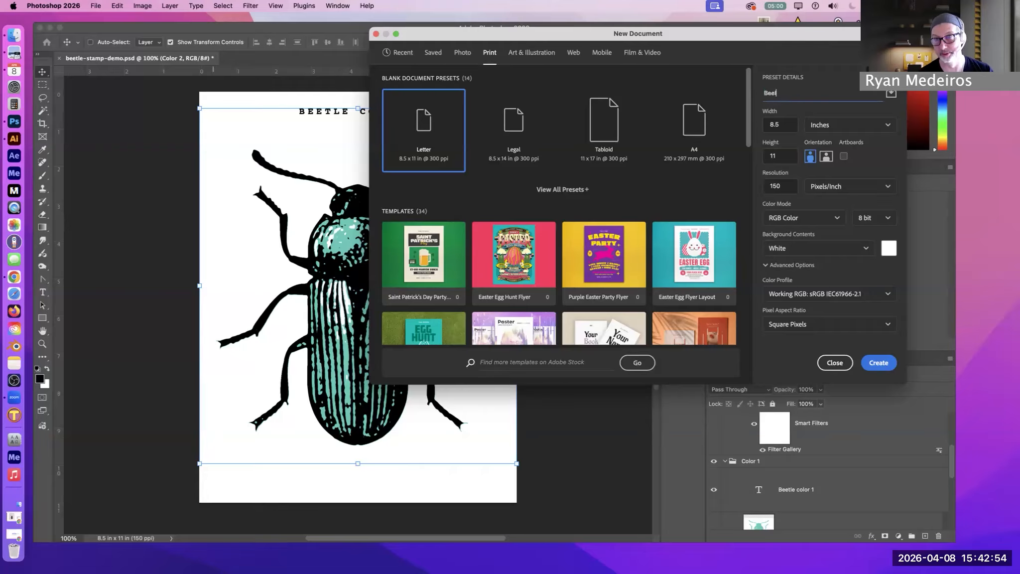
type("le Illustration")
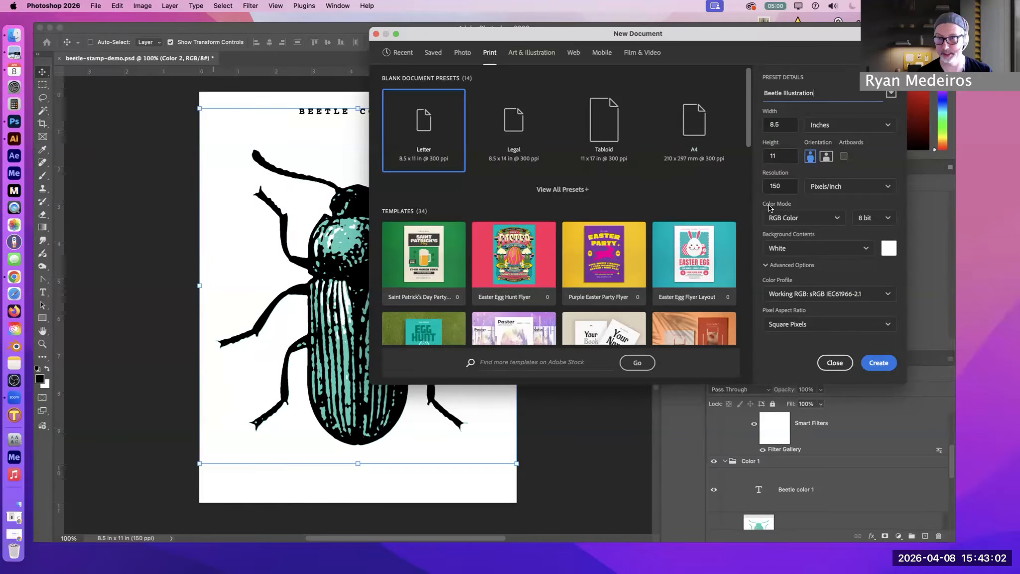
left_click(878, 363)
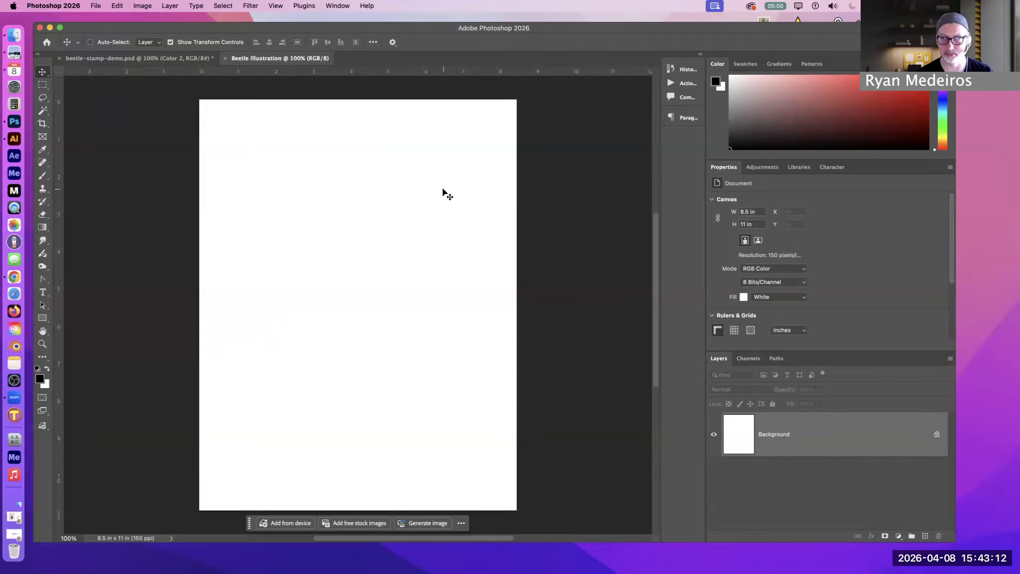
left_click(95, 5)
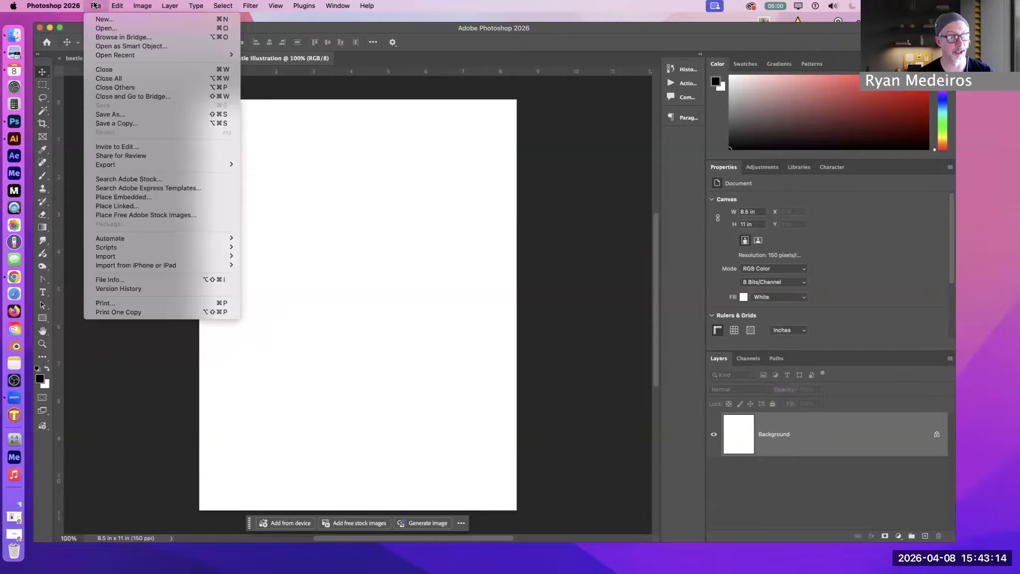
mouse_move(214, 255)
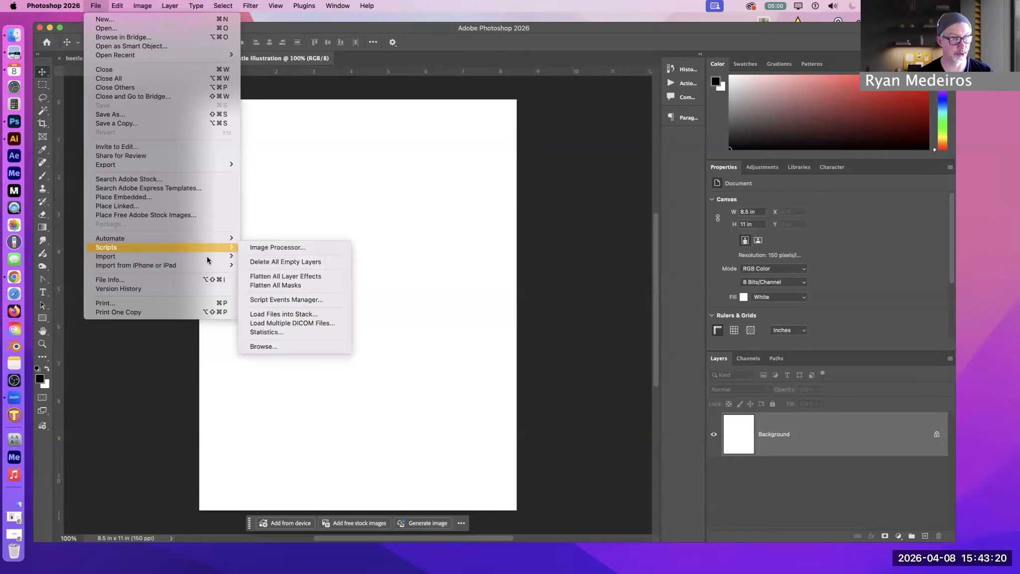
mouse_move(150, 254)
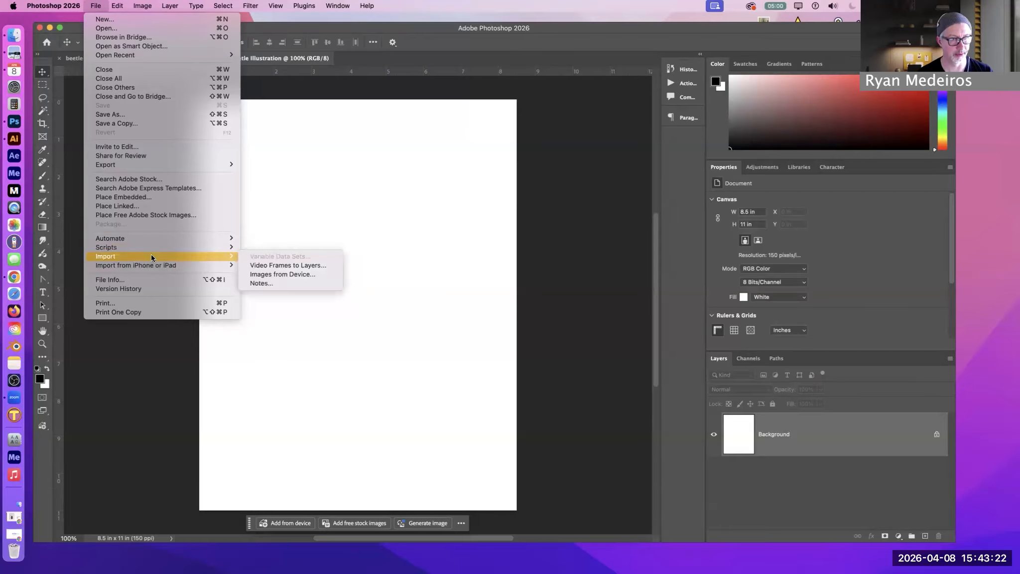
left_click(274, 271)
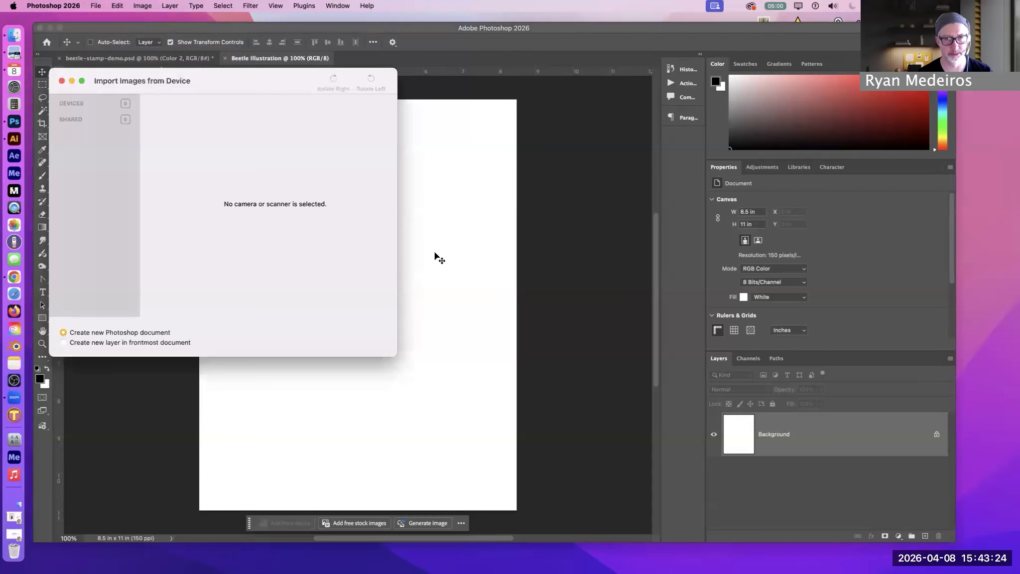
left_click(61, 80)
left_click(97, 6)
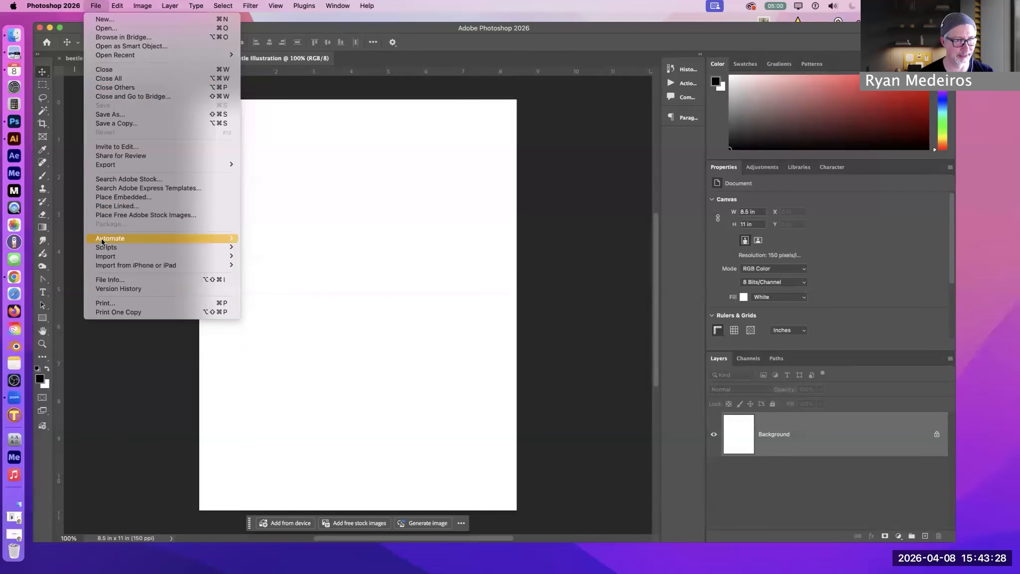
left_click(481, 29)
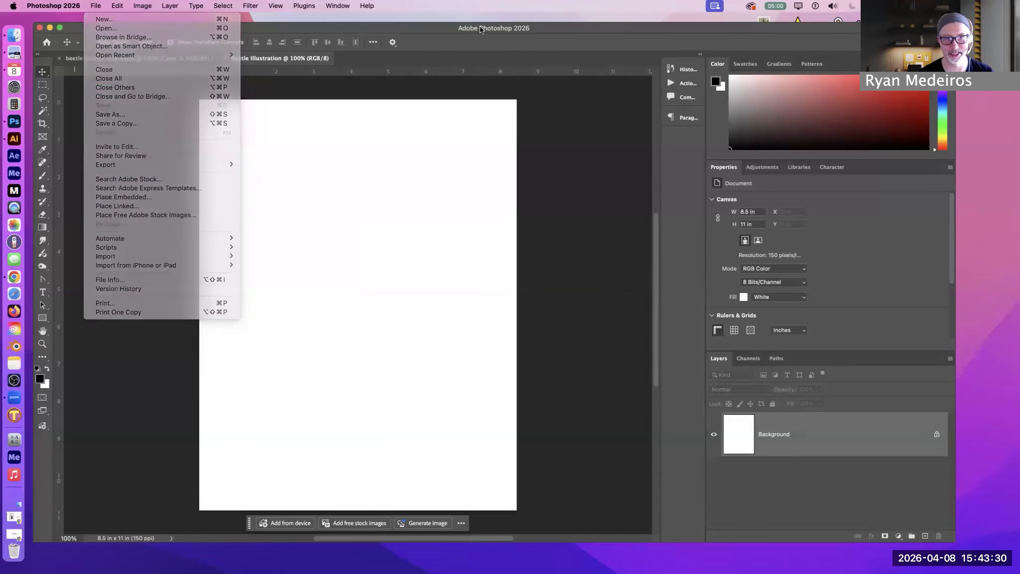
Place image-from-rawpixel-id-13966654-original.jpg from the Stamp Demo folder into the Beetle Illustration document and commit the placement
left_click(957, 319)
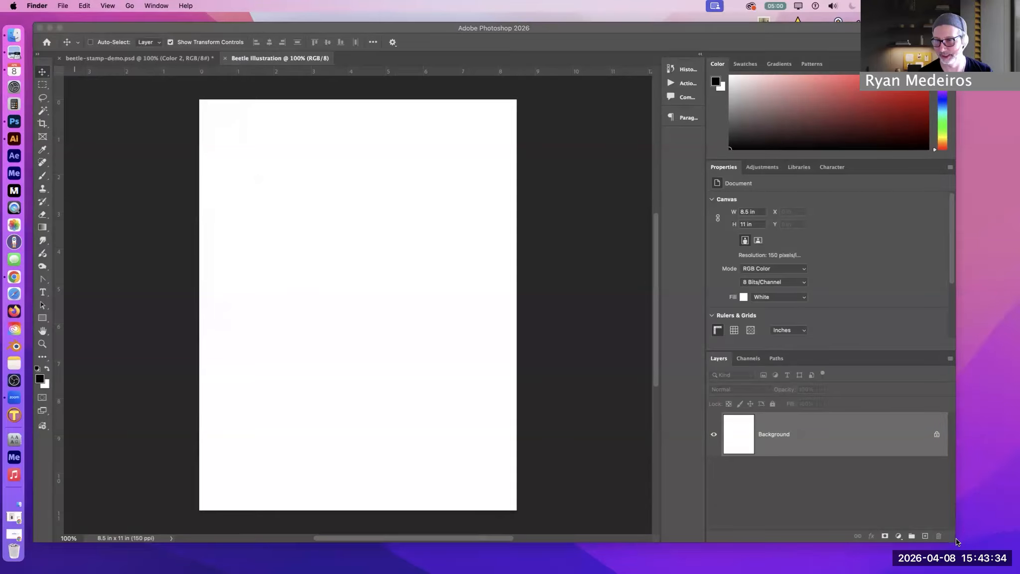
left_click_drag(635, 28, 602, 296)
left_click_drag(409, 126, 341, 490)
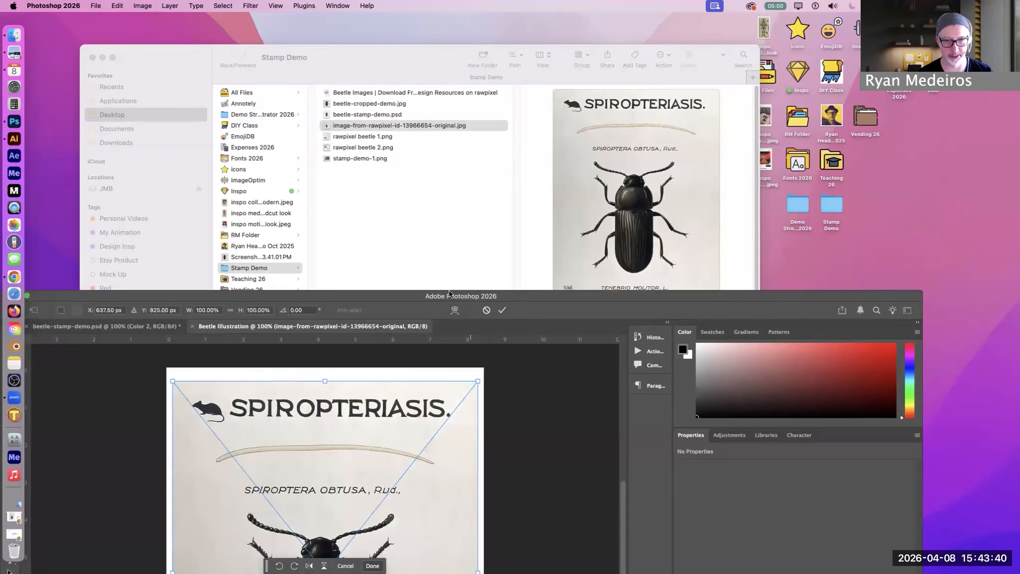
double_click(449, 293)
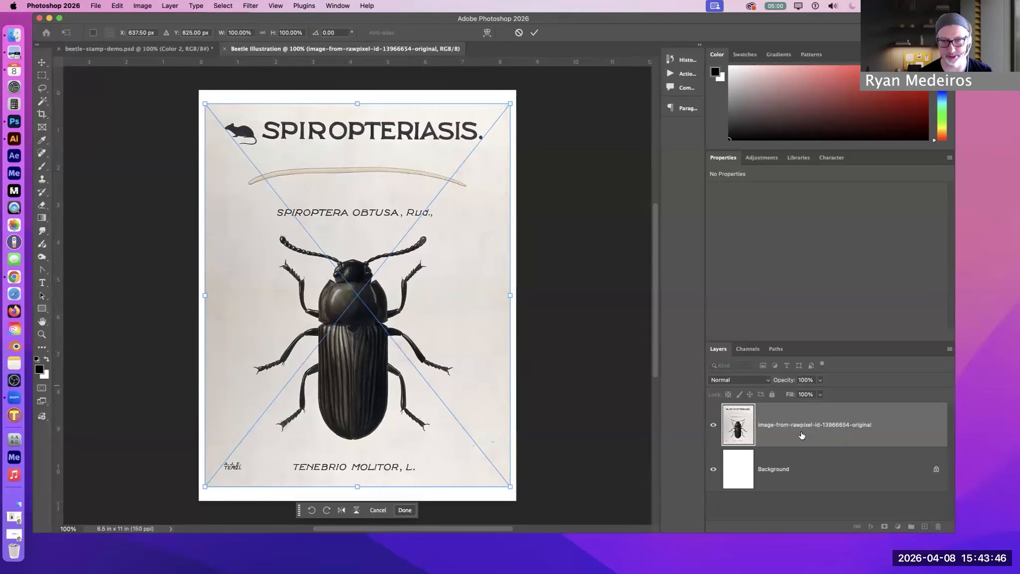
left_click(41, 62)
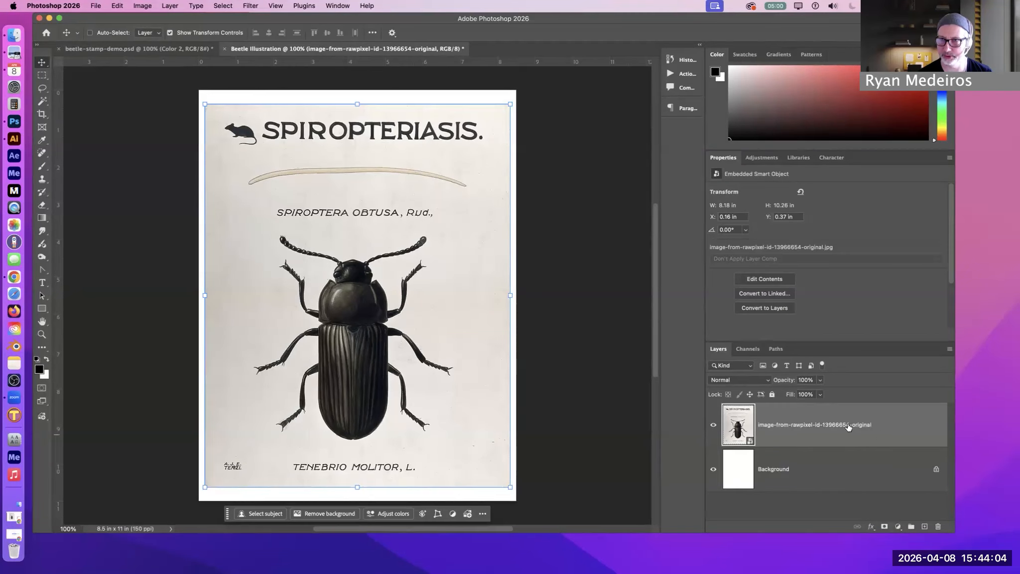
Rasterize the placed beetle image layer
right_click(815, 424)
right_click(795, 423)
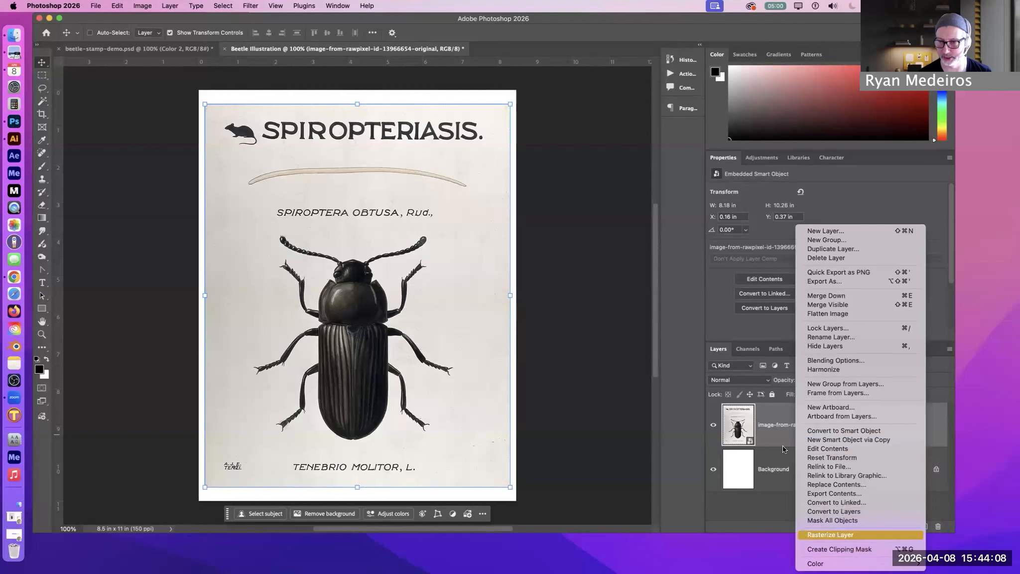
left_click(949, 348)
left_click(949, 349)
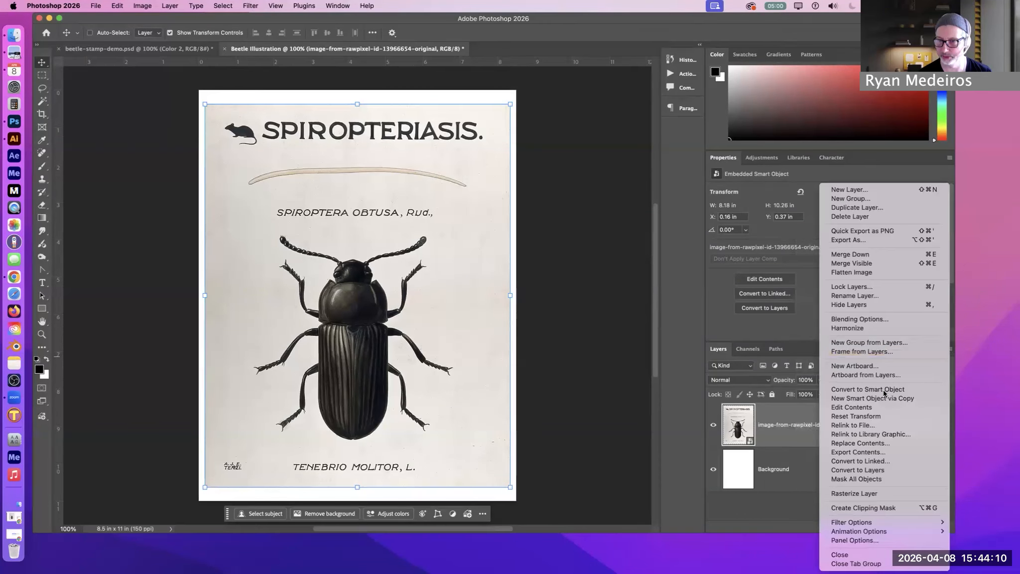
left_click(880, 493)
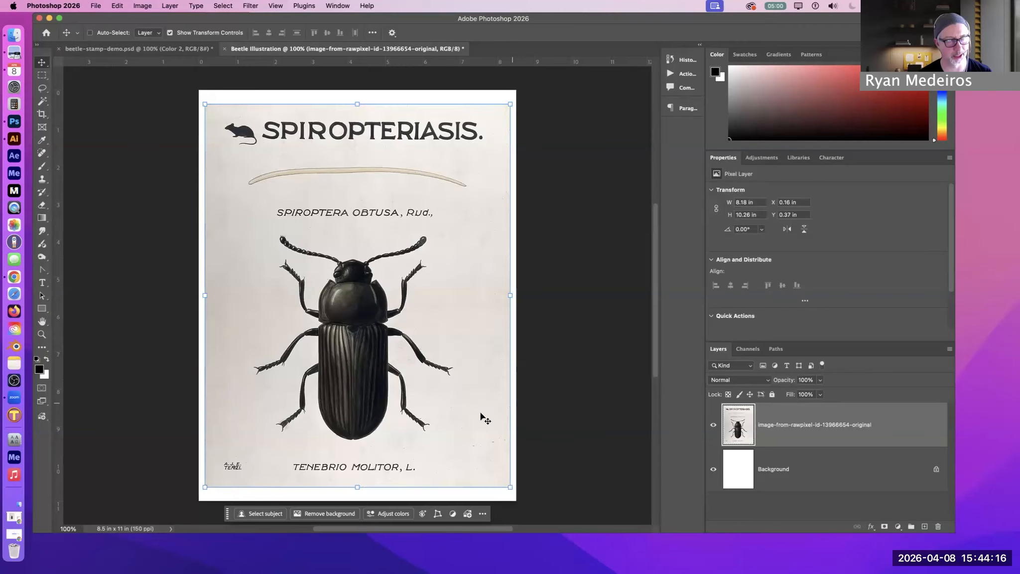
Isolate the beetle with a rectangular marquee about 6.2 by 5.9 in, inverting the selection and cutting away the surrounding artwork
left_click(43, 76)
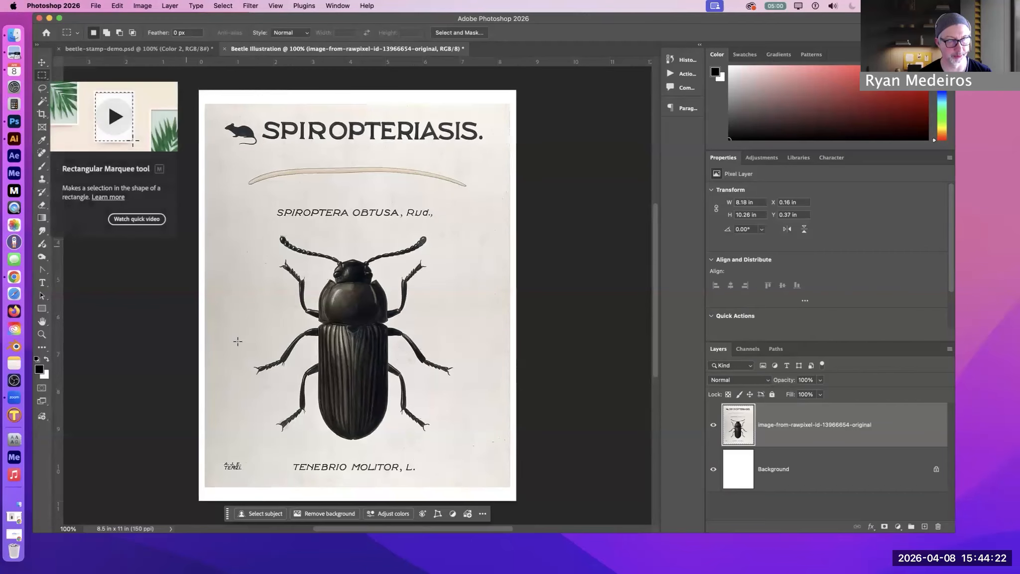
left_click_drag(237, 225, 470, 447)
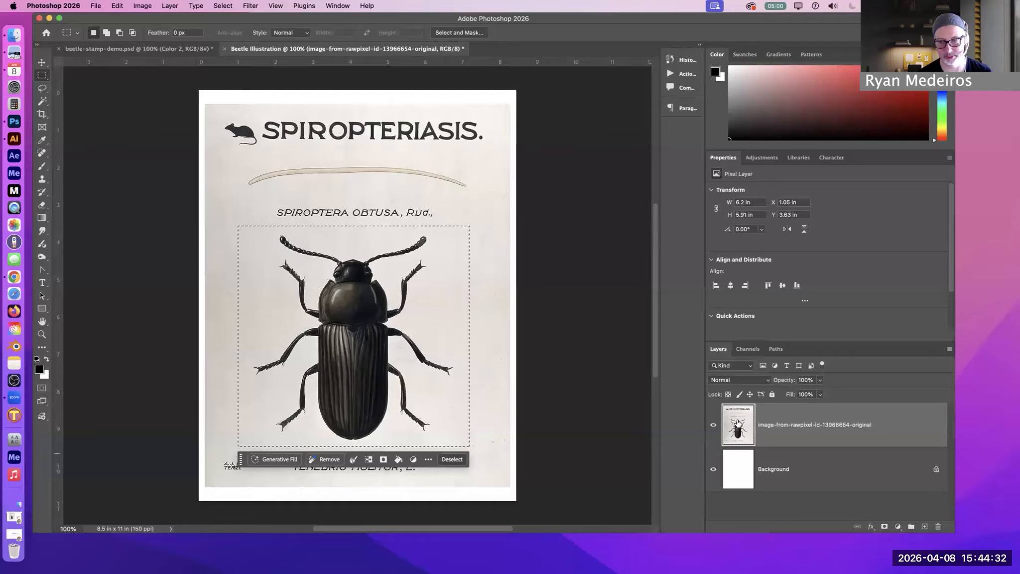
left_click(221, 5)
left_click(226, 47)
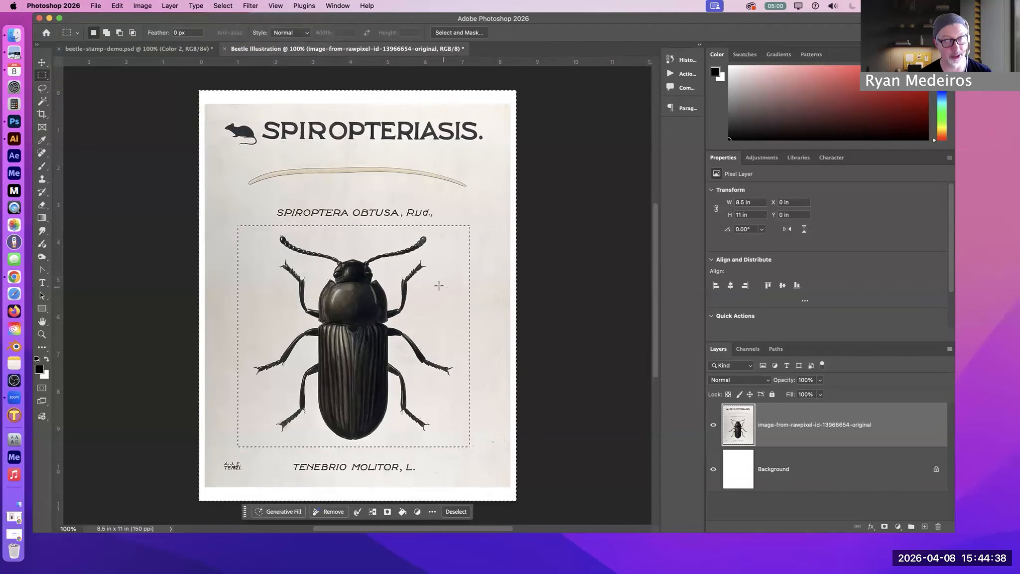
left_click(117, 6)
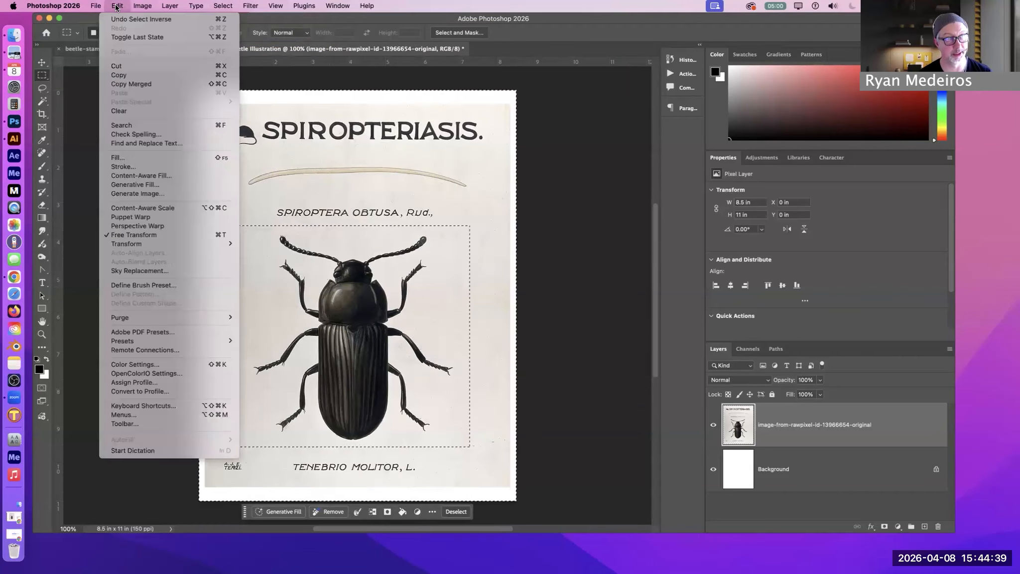
left_click(115, 70)
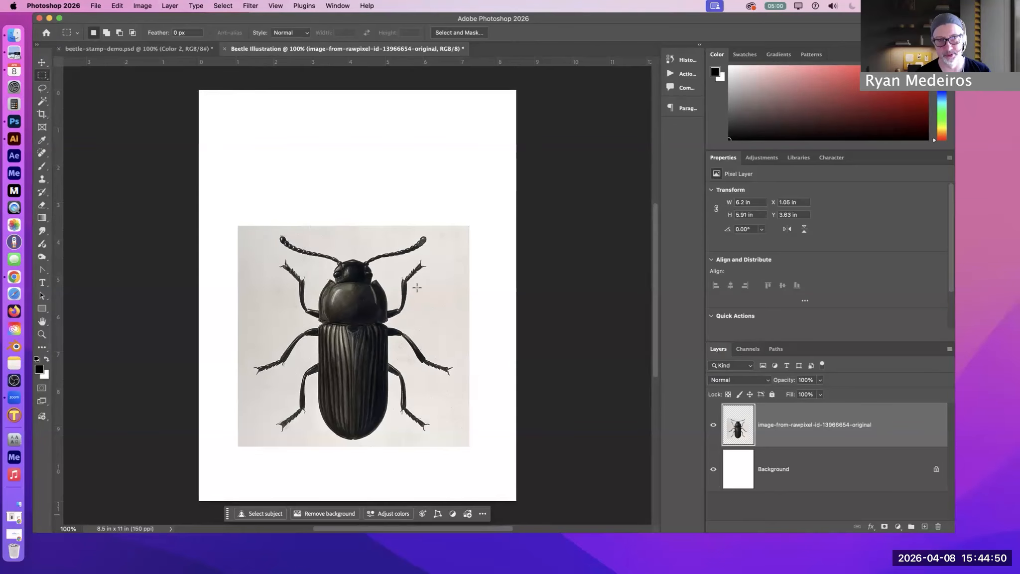
Enlarge the beetle image to about 133% and reposition it higher on the page, centered between the side edges
left_click(42, 62)
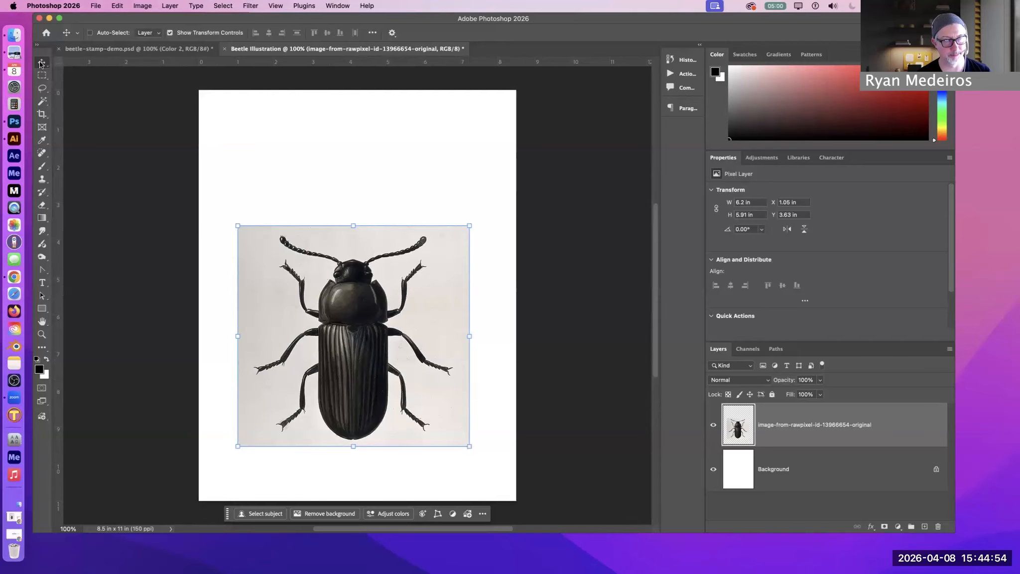
left_click_drag(372, 342, 377, 305)
key("cmd+t")
left_click_drag(470, 397, 428, 407)
left_click_drag(567, 473, 491, 456)
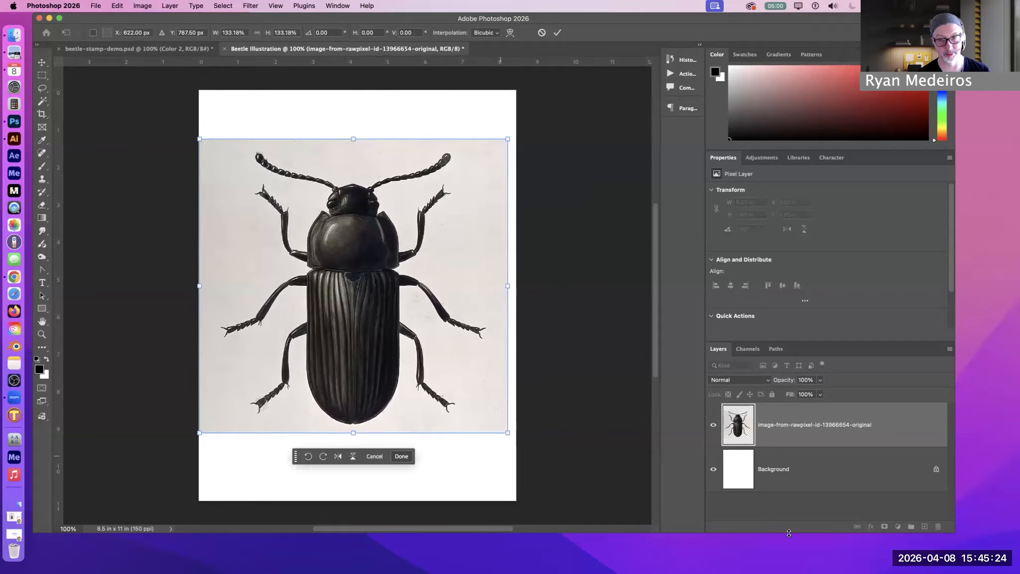
key("Return")
left_click_drag(382, 352, 386, 352)
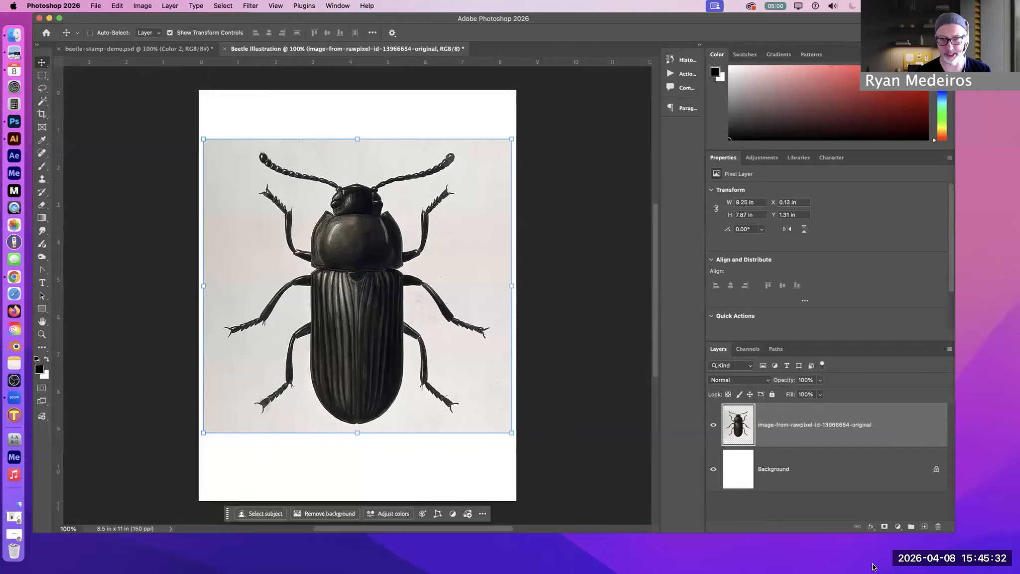
Rename the beetle image layer as "original"
double_click(780, 425)
type("orig")
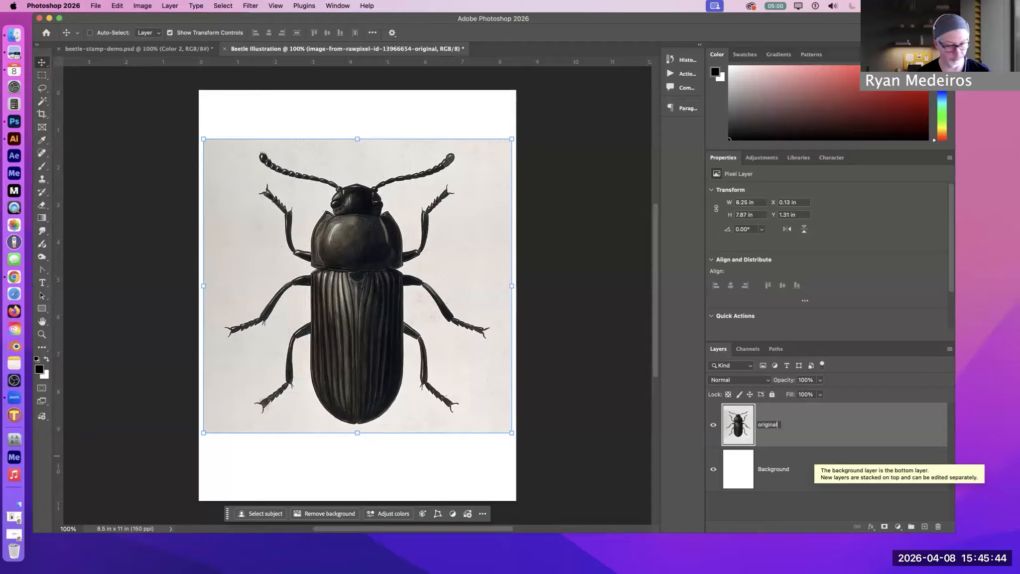
left_click(828, 428)
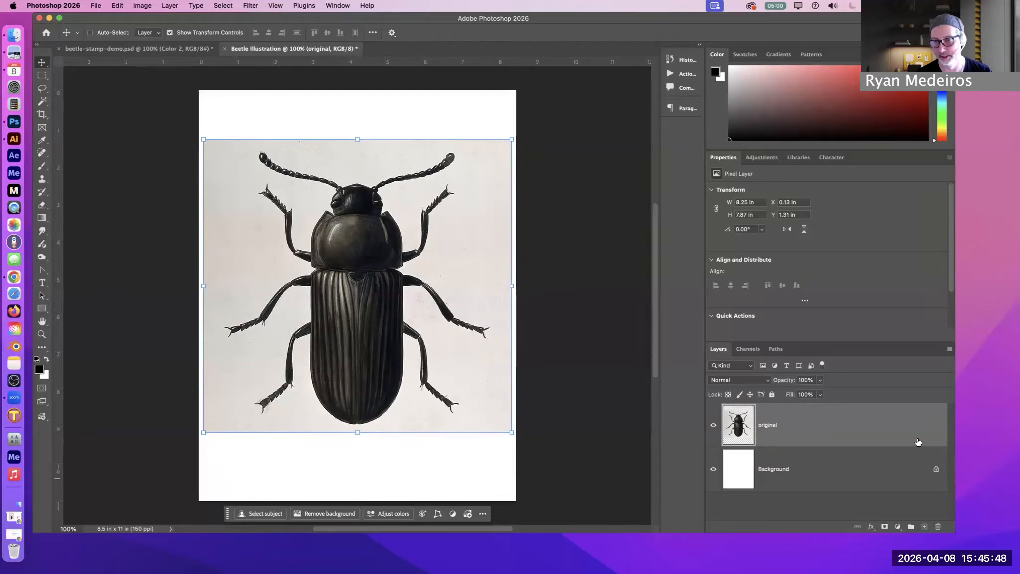
Duplicate the original layer and hide the source layer beneath the copy
left_click_drag(881, 429, 926, 527)
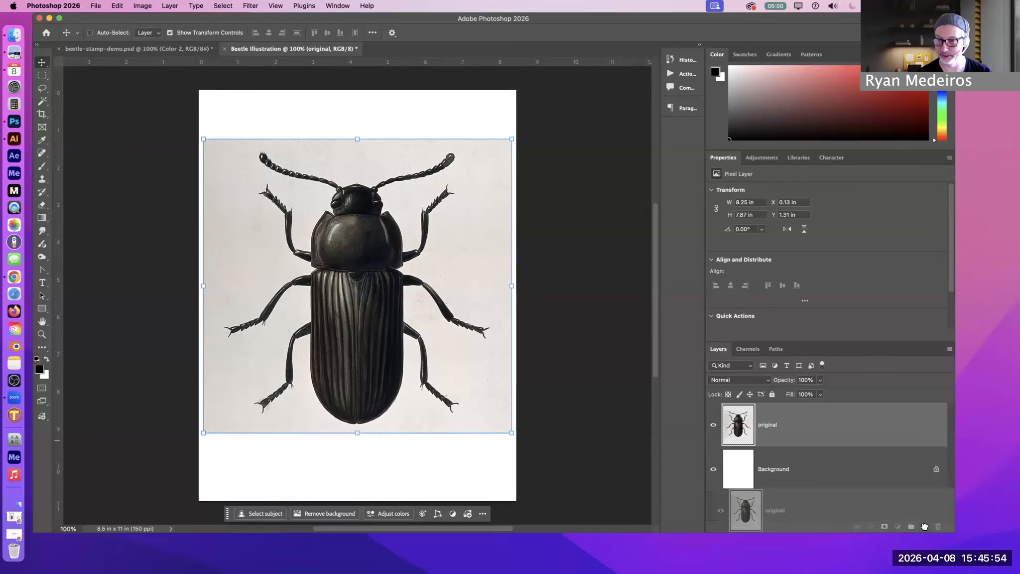
left_click_drag(925, 526, 925, 526)
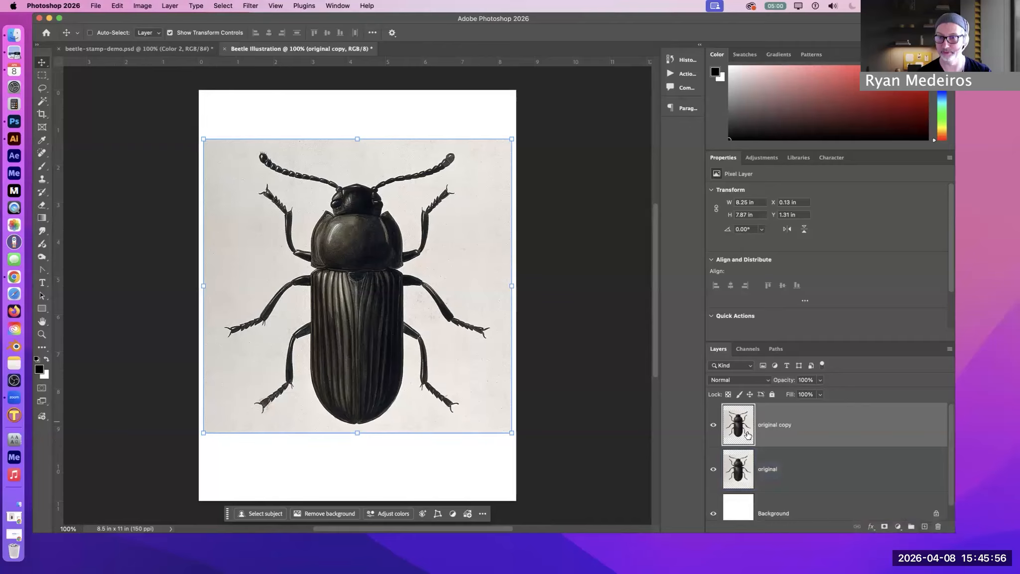
left_click(794, 482)
left_click(713, 471)
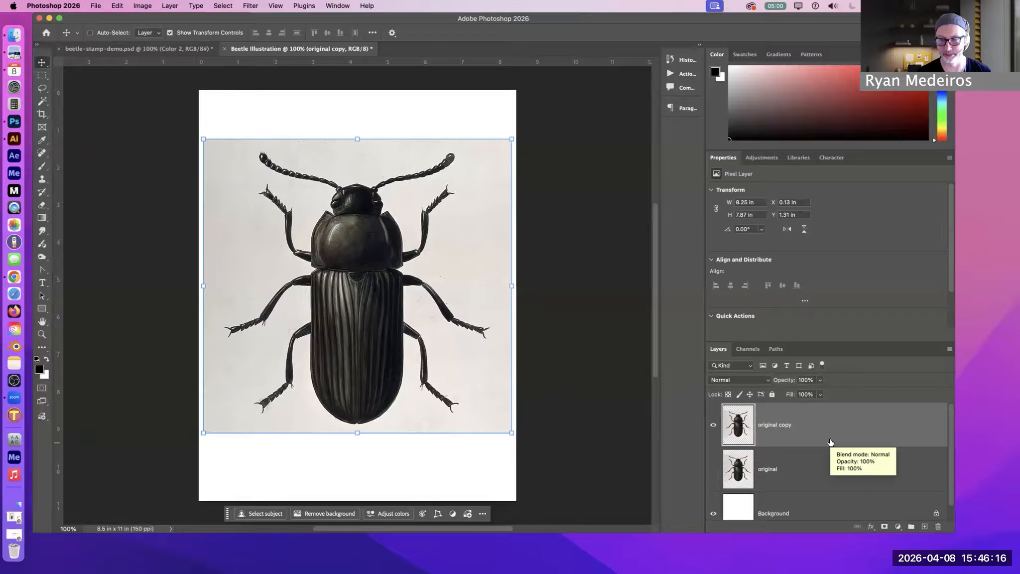
Convert the original copy layer to a smart object
right_click(815, 420)
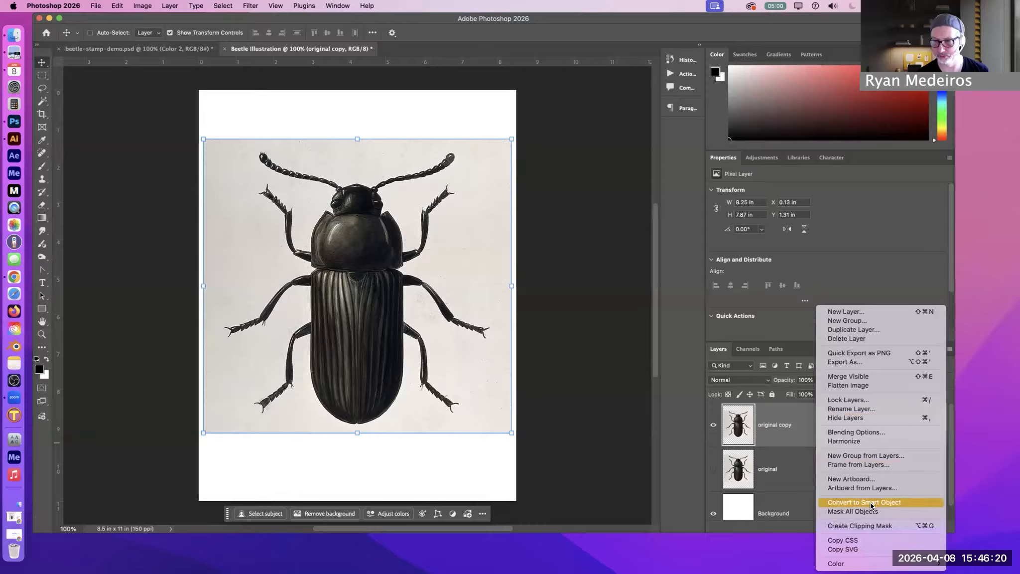
left_click(882, 507)
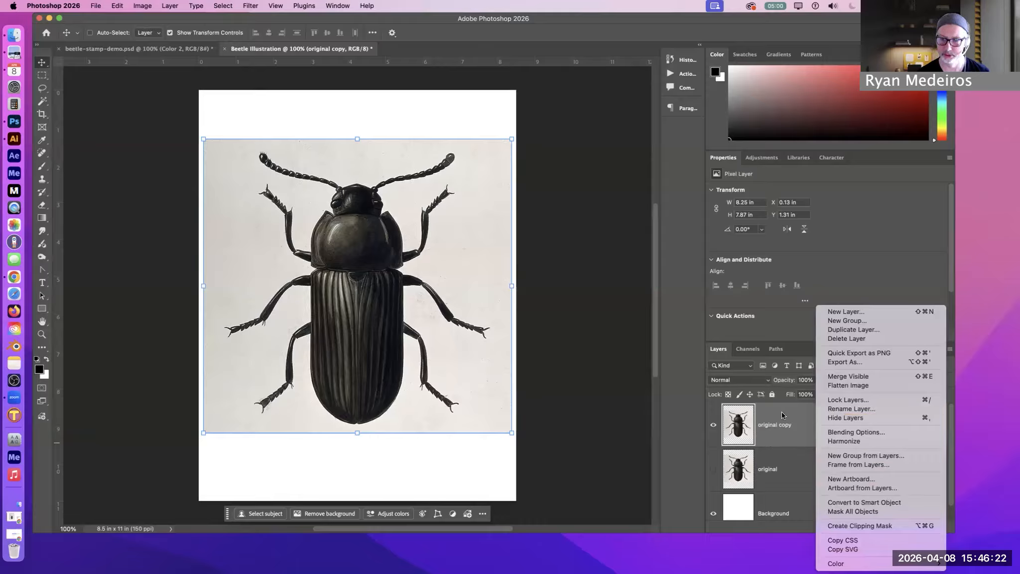
left_click(949, 350)
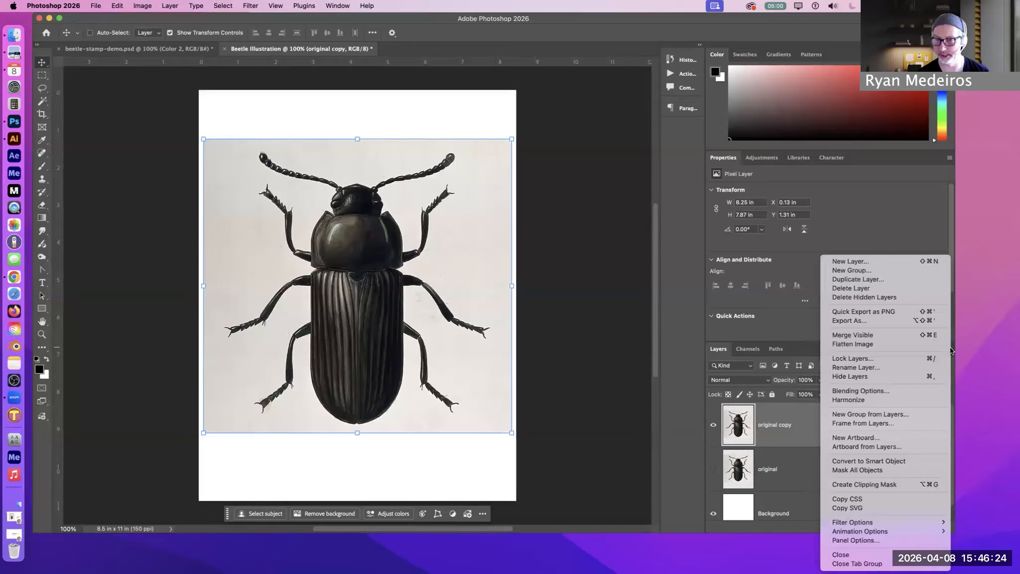
left_click(890, 461)
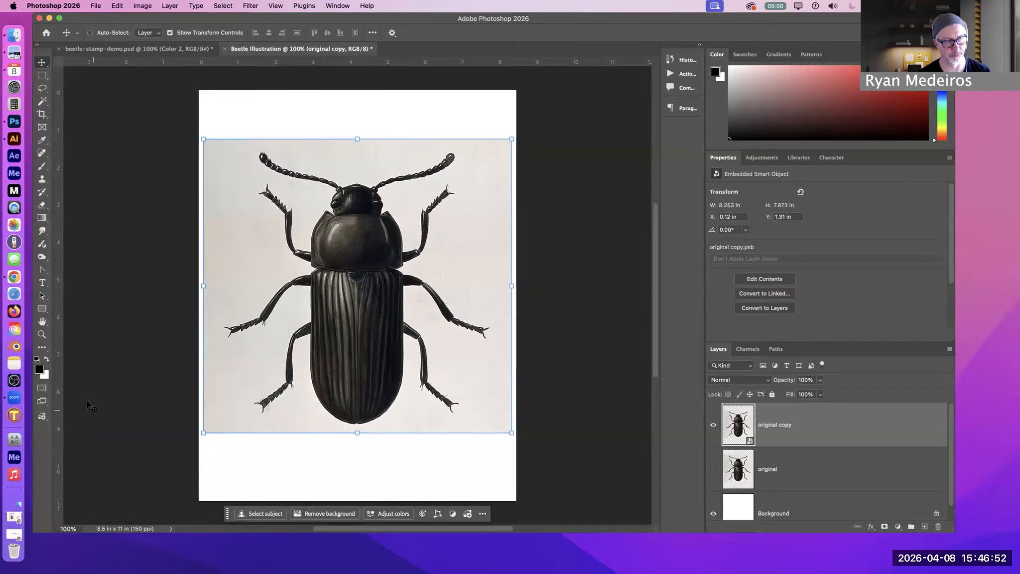
Check the foreground and background colors in the Color Picker, including how they swap with each other
left_click(39, 370)
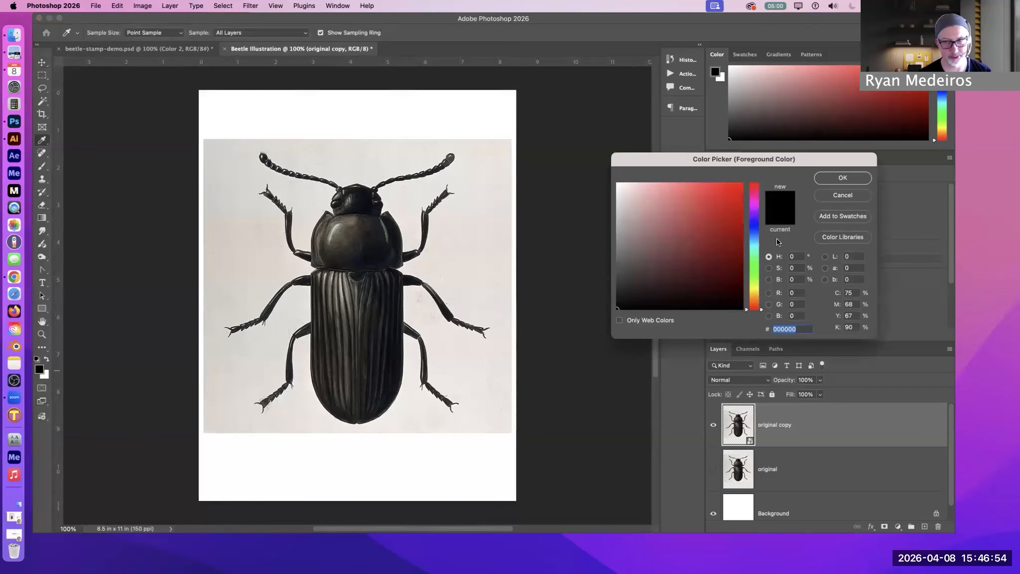
left_click(822, 180)
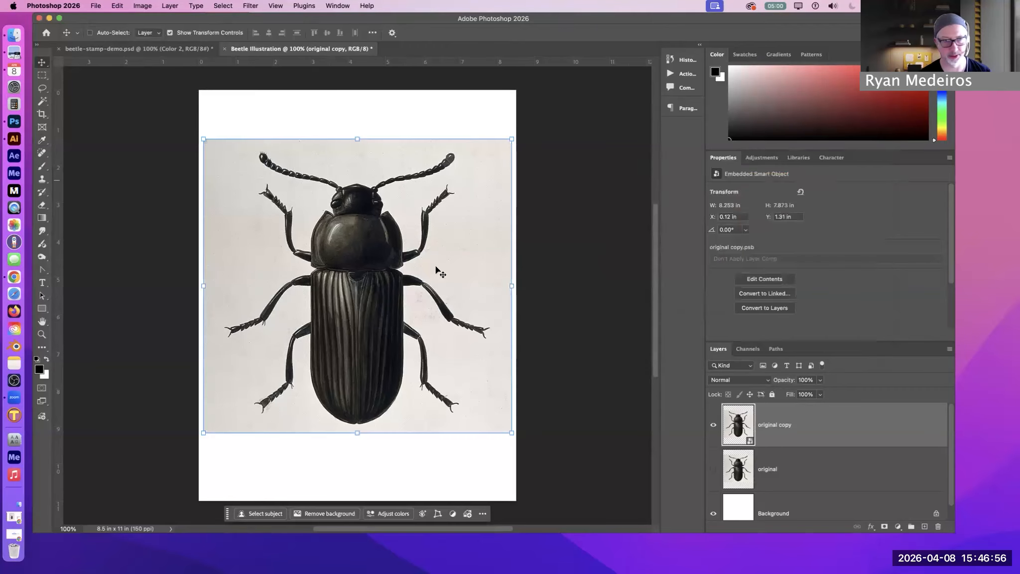
left_click(44, 378)
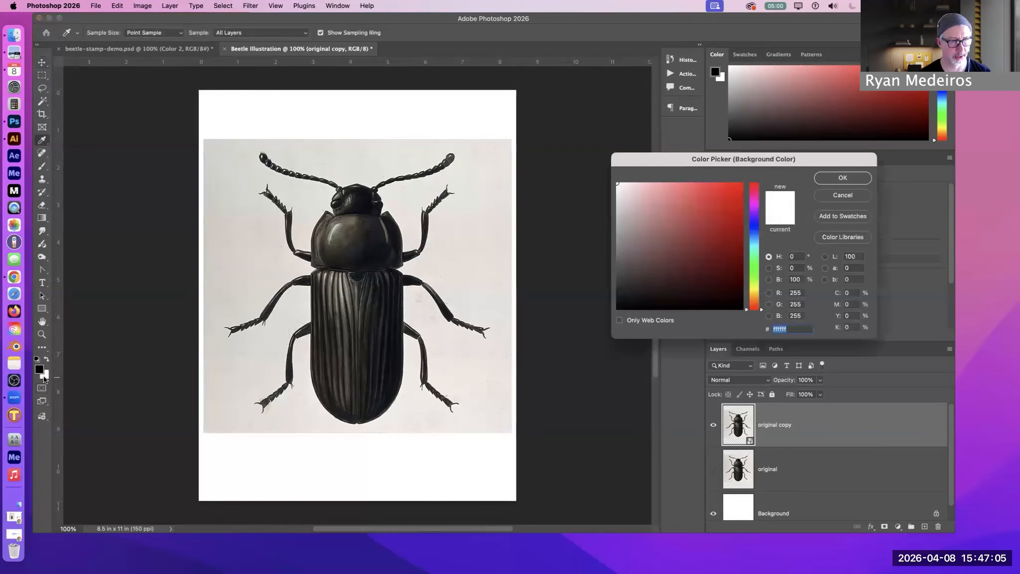
left_click(835, 197)
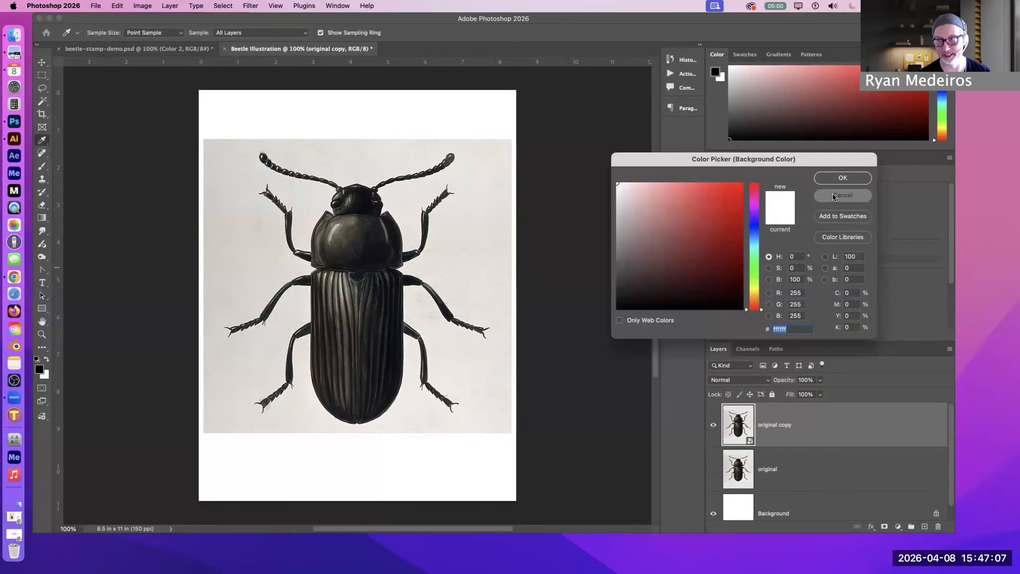
left_click(47, 359)
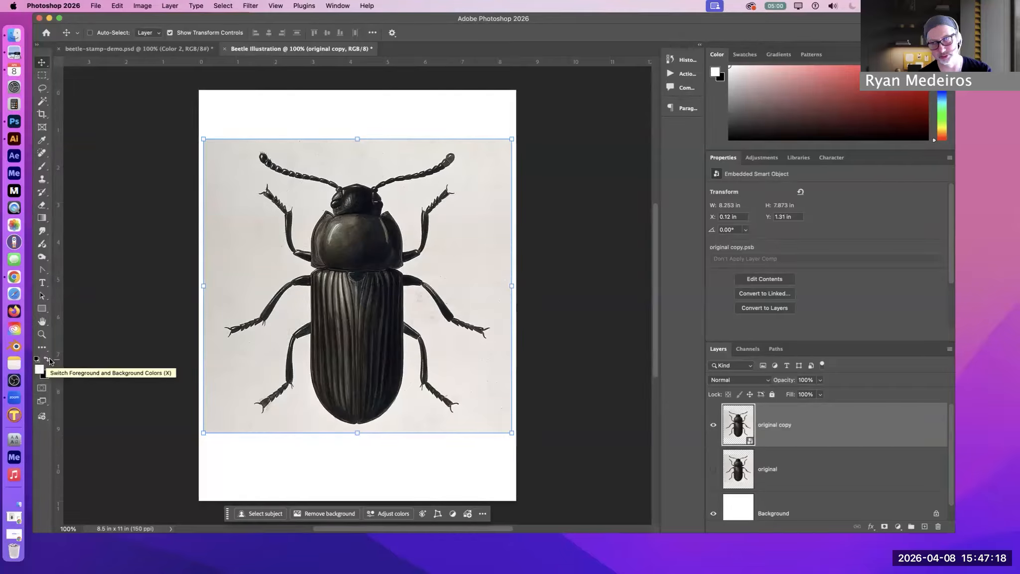
left_click(47, 359)
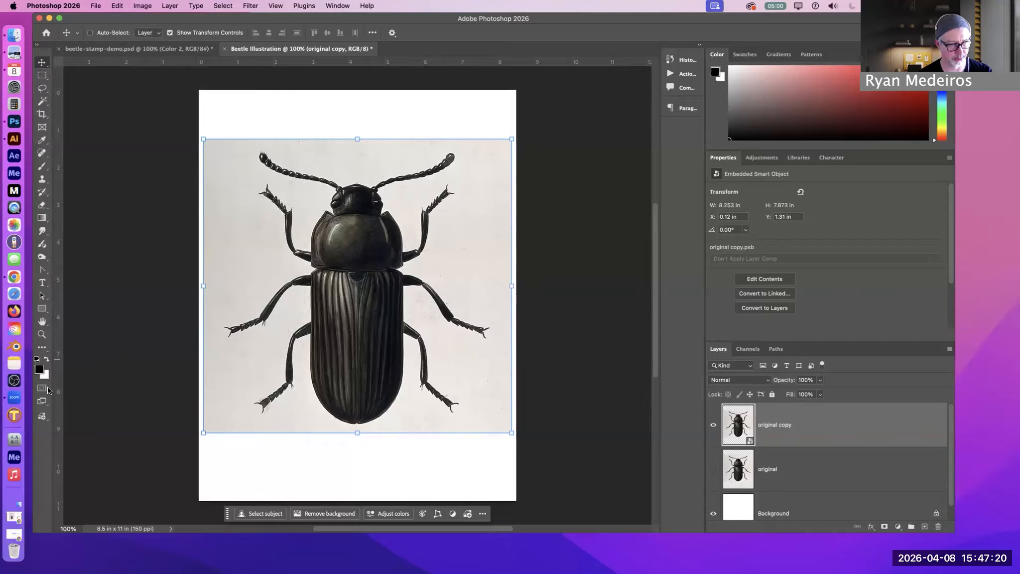
left_click(40, 368)
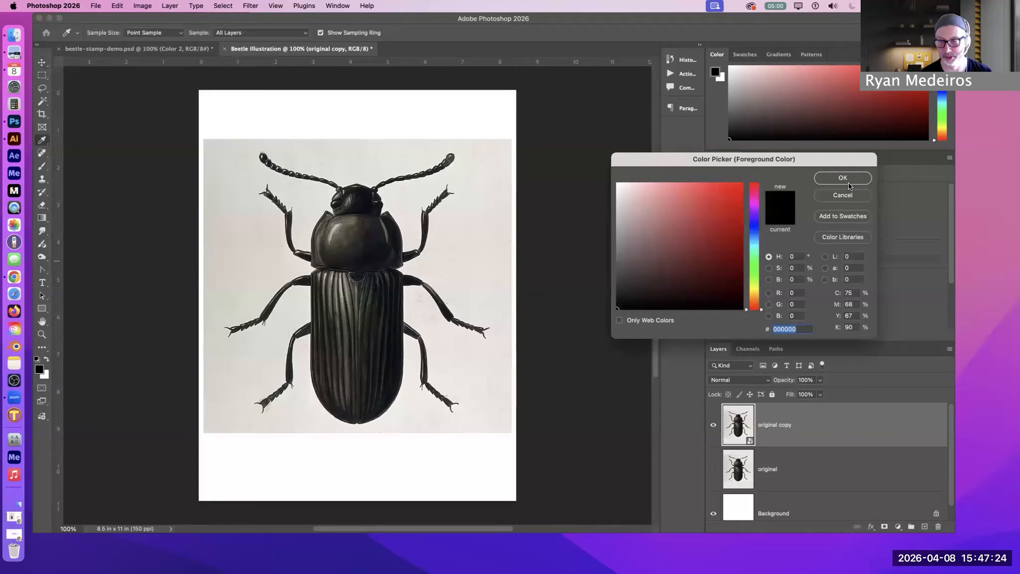
left_click(845, 180)
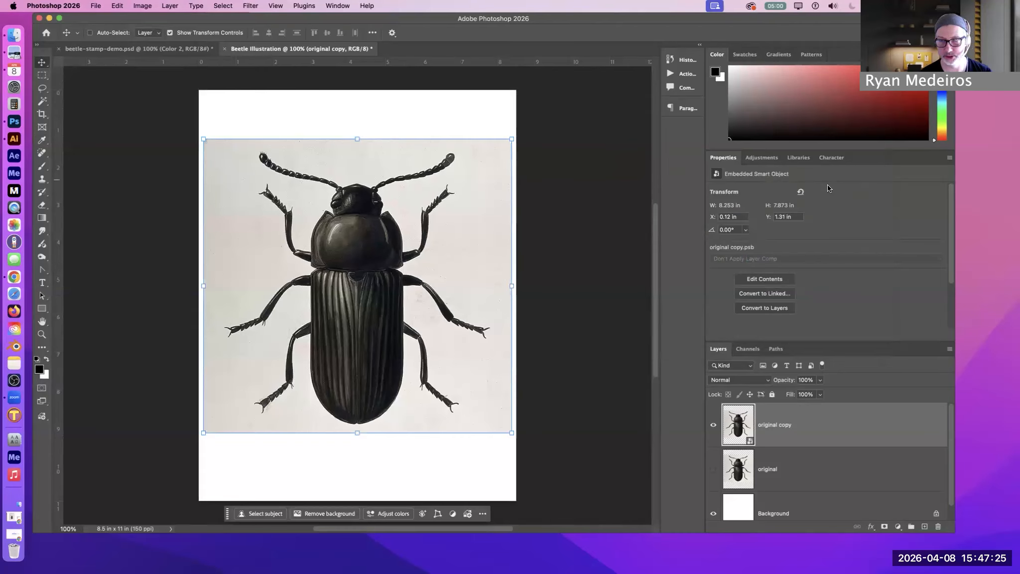
Swap the foreground and background colors repeatedly, ending with a reset to the default black foreground and white background
left_click(47, 358)
left_click(47, 358)
left_click(47, 359)
left_click(47, 359)
left_click(46, 358)
left_click(47, 359)
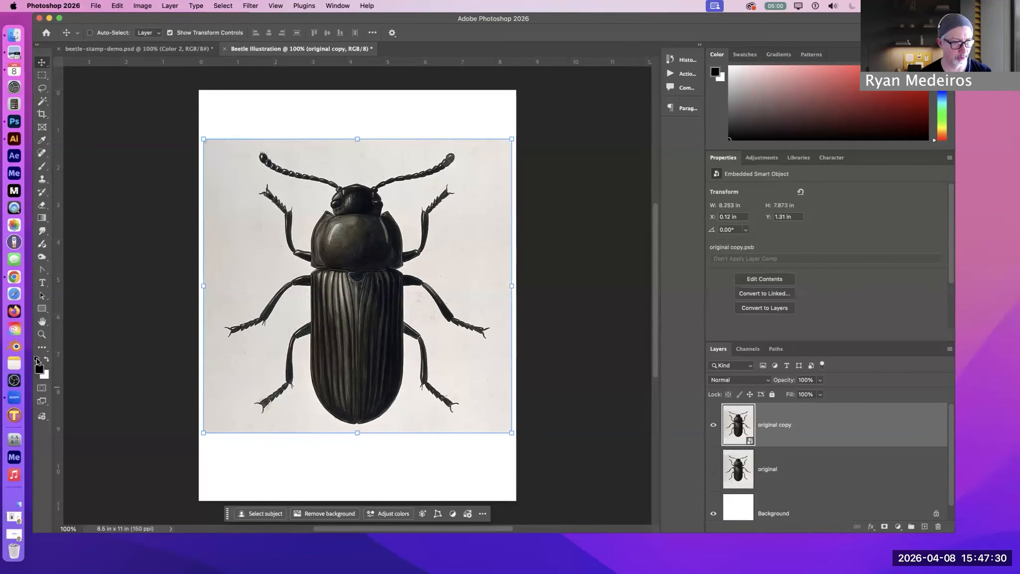
left_click(45, 359)
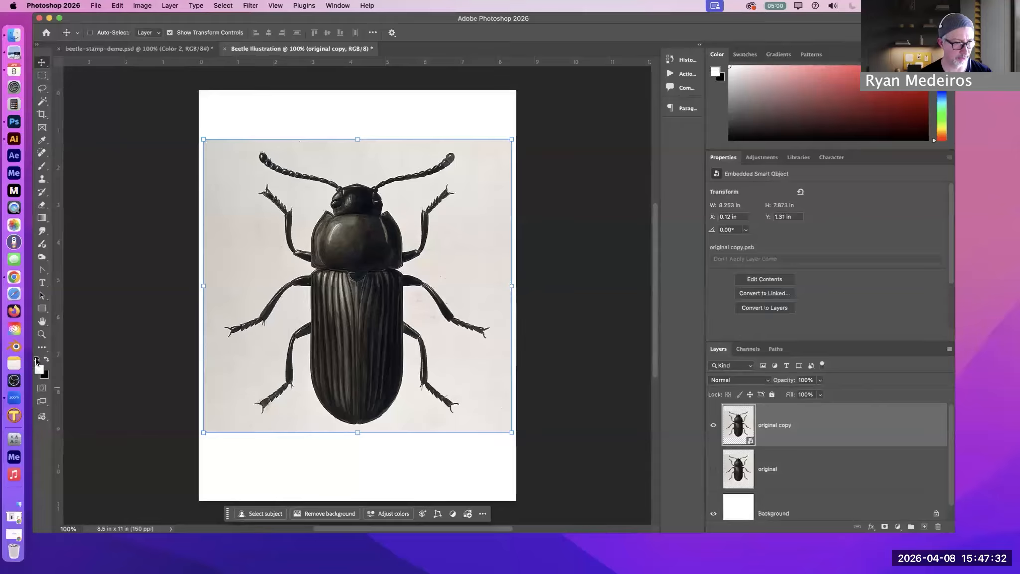
left_click(36, 360)
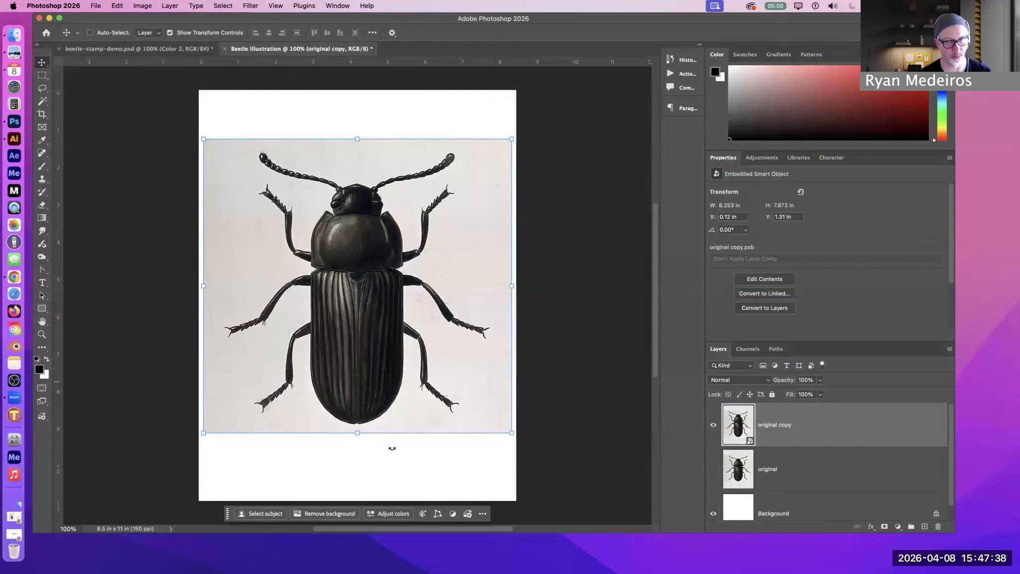
Open the Filter Gallery for the original copy smart object and reposition its window so all filter controls are in view
left_click(250, 6)
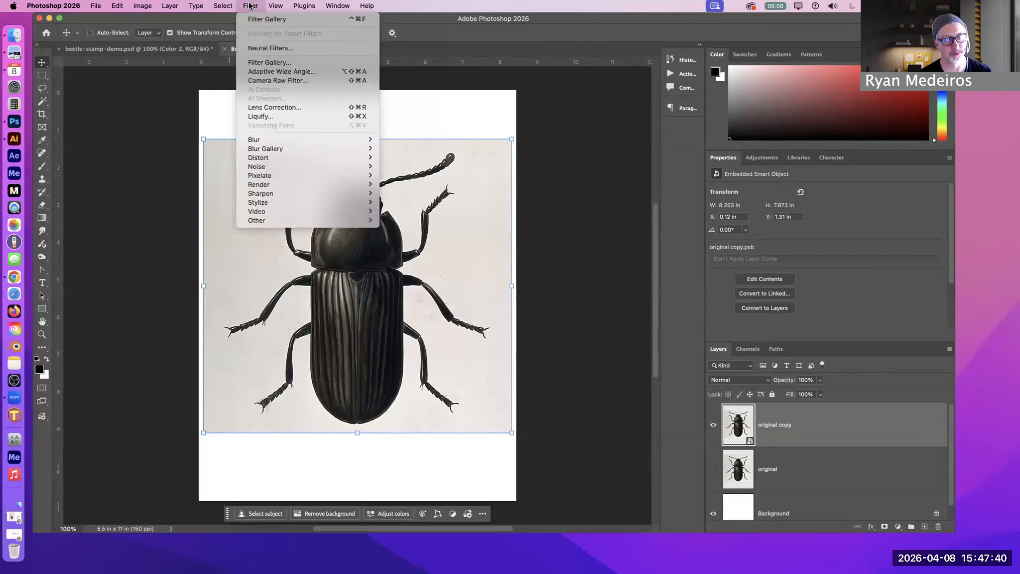
left_click(258, 63)
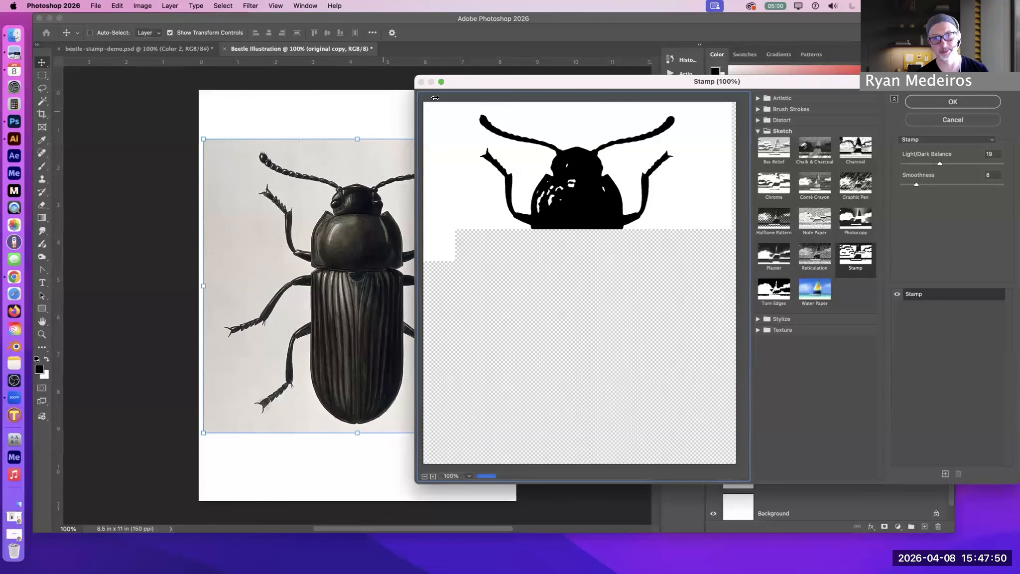
left_click_drag(501, 82, 305, 65)
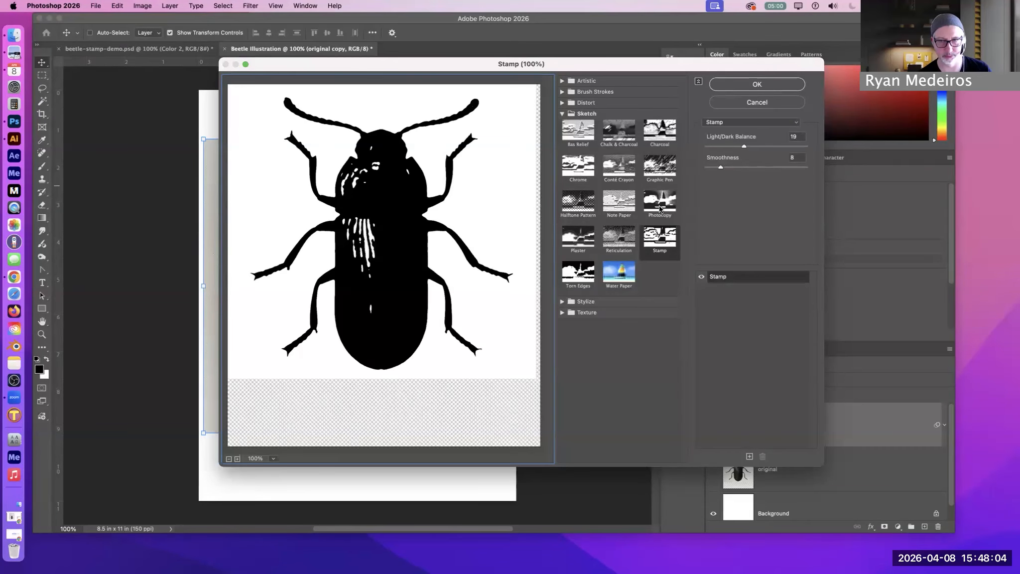
Preview the Artistic Cutout filter on the beetle and browse the Brush Strokes and Sketch filter categories
left_click(563, 114)
left_click(562, 81)
left_click(618, 99)
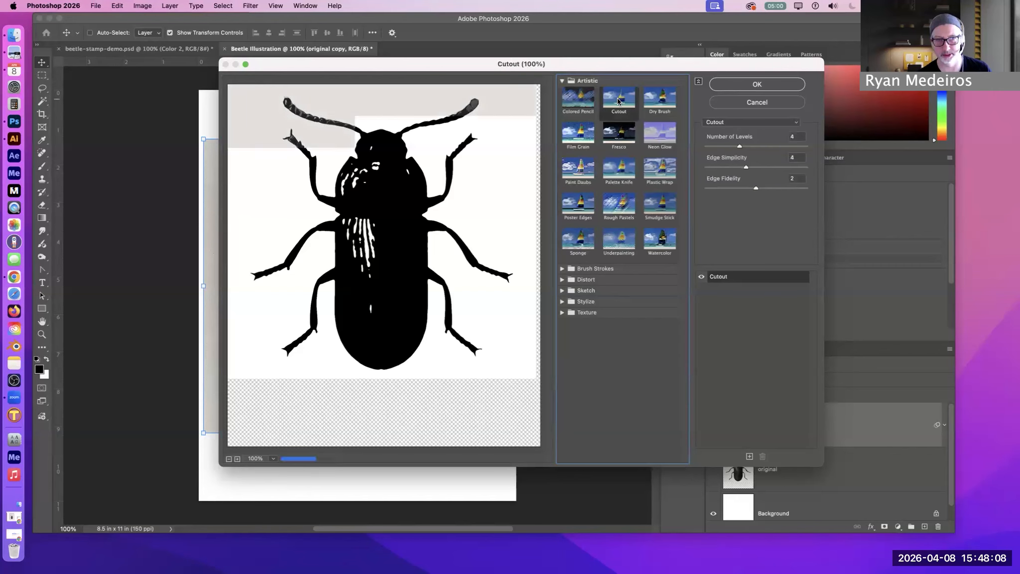
left_click(562, 81)
left_click(561, 91)
left_click(561, 92)
left_click(562, 114)
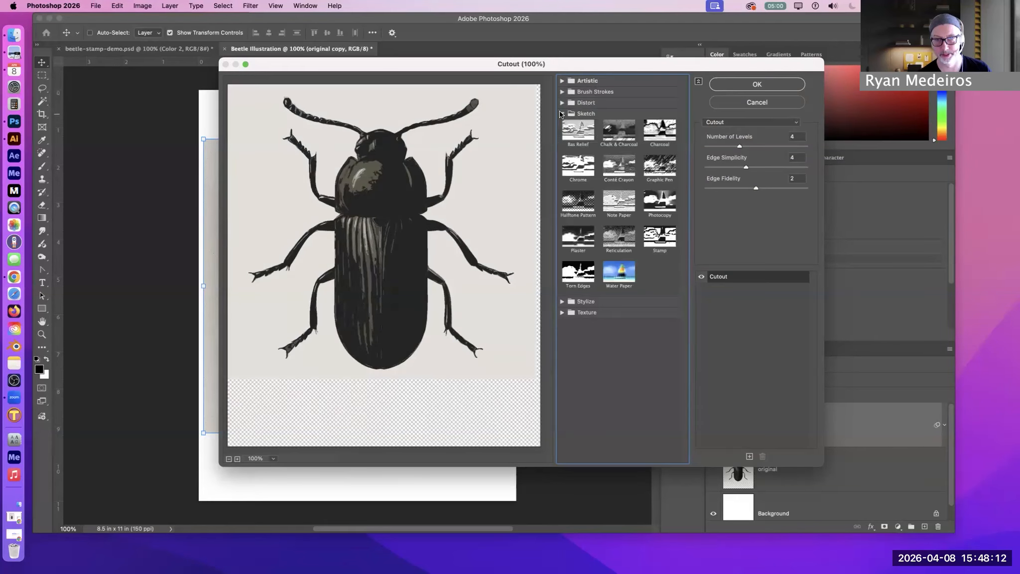
left_click(592, 113)
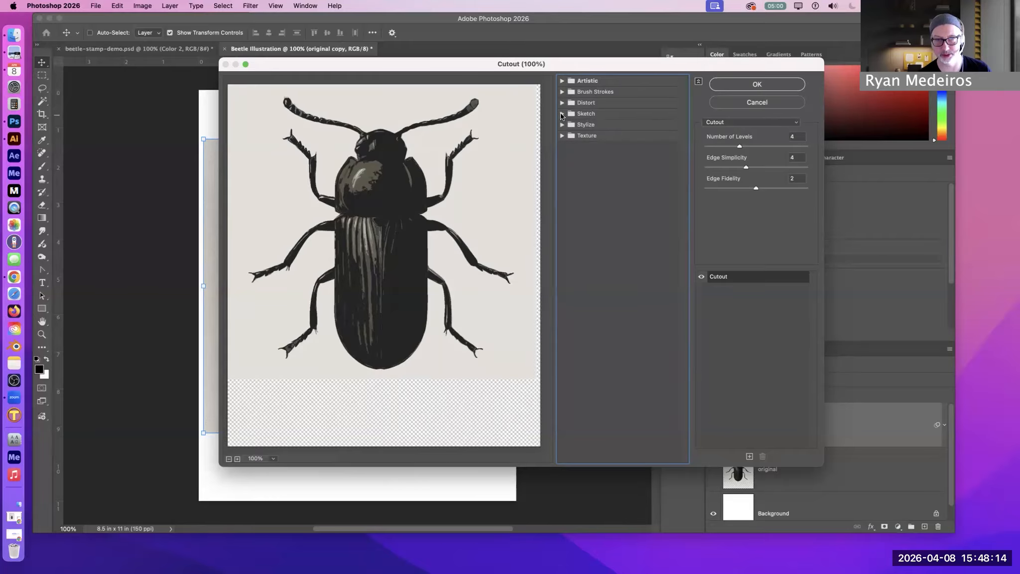
left_click(585, 113)
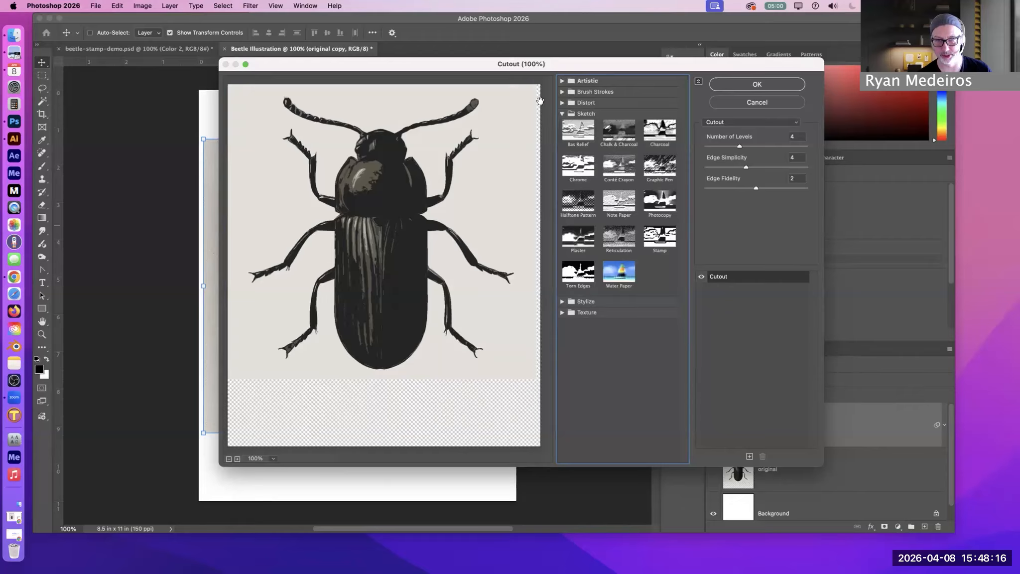
Apply the Sketch Stamp filter to the beetle with Light/Dark Balance 20 and Smoothness 8
left_click(664, 240)
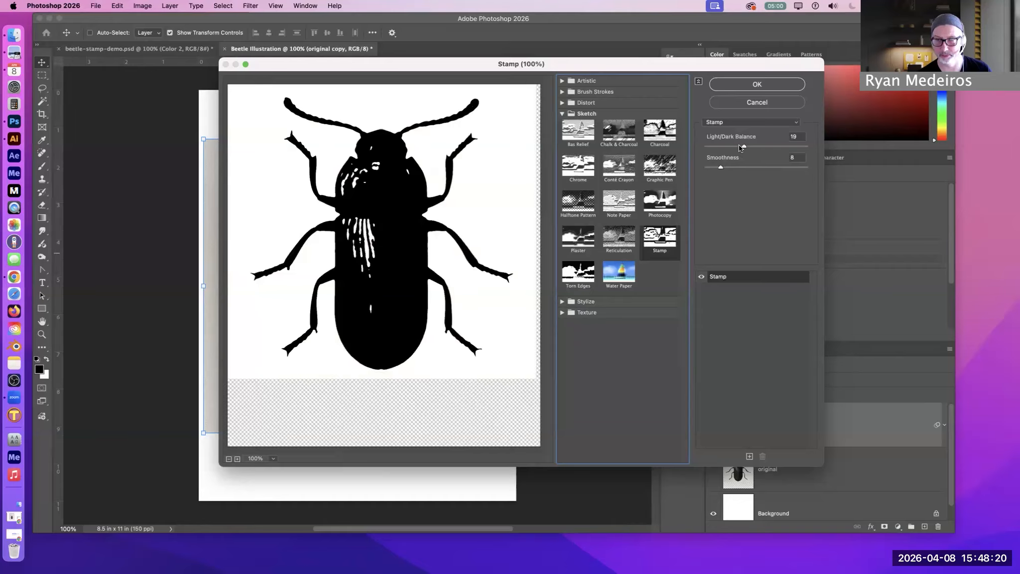
mouse_move(742, 148)
left_mouse_down()
mouse_move(752, 146)
mouse_move(718, 148)
mouse_move(802, 148)
mouse_move(746, 149)
left_mouse_up()
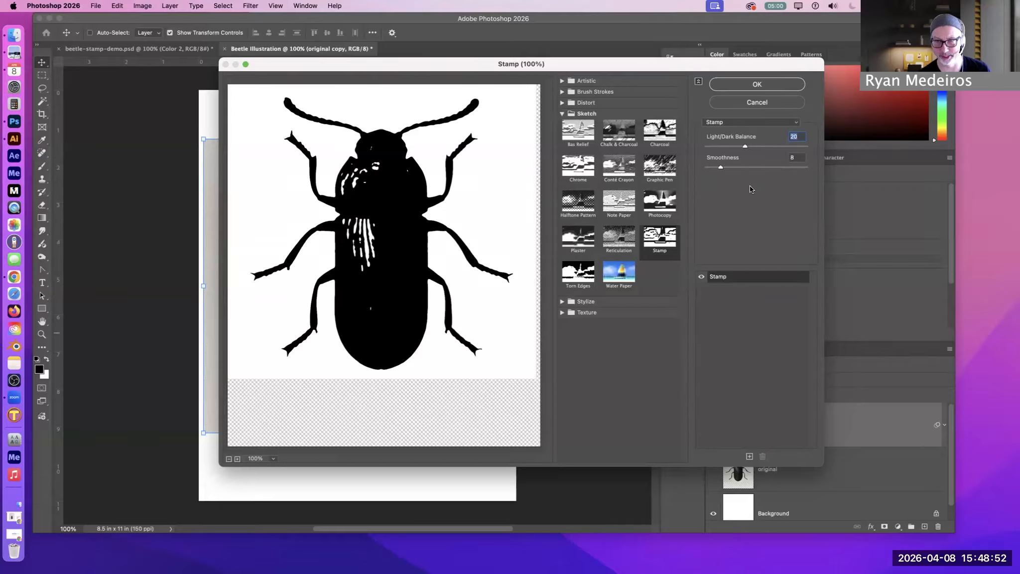
left_click_drag(714, 167, 698, 167)
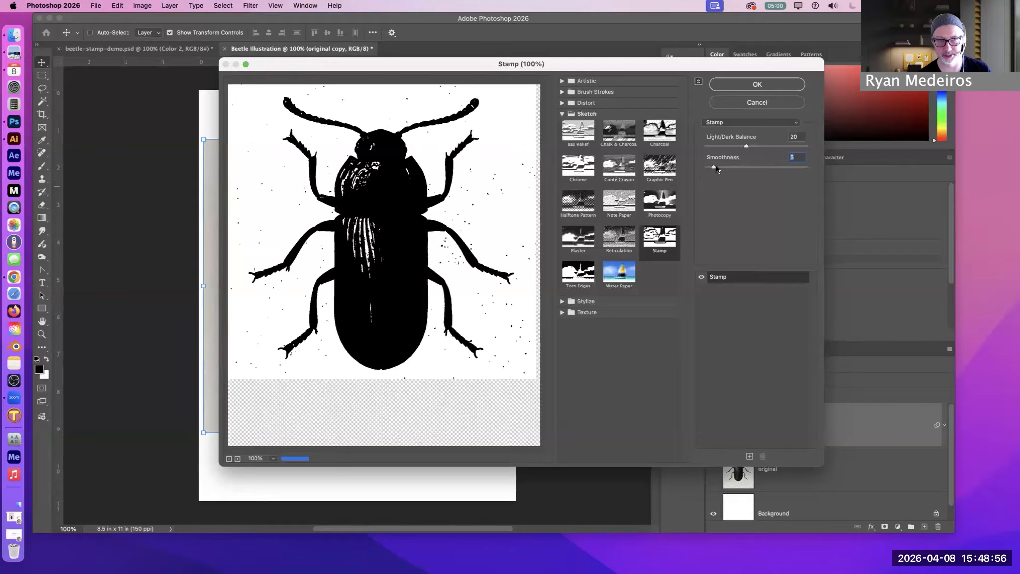
left_click_drag(706, 168, 719, 167)
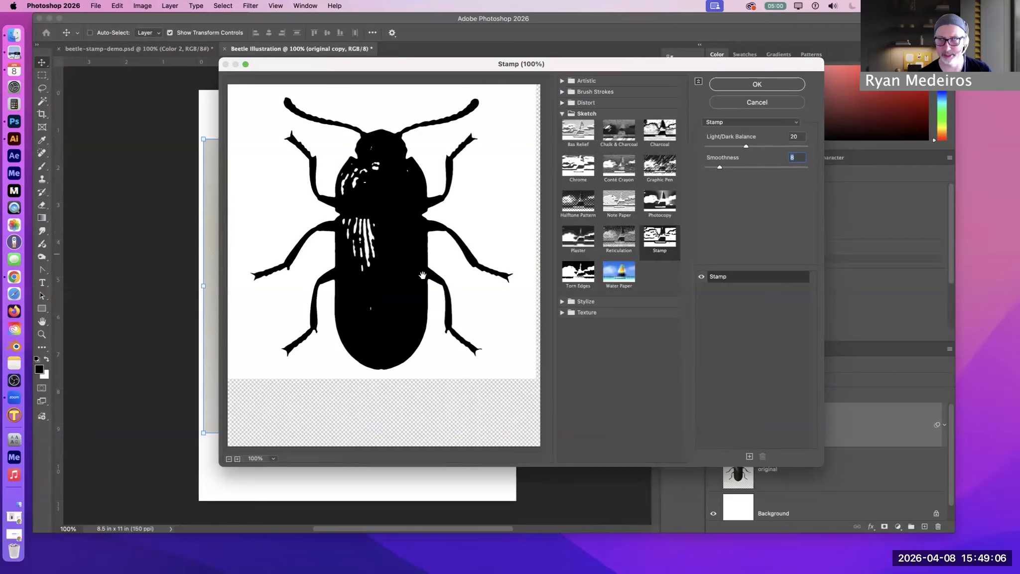
mouse_move(720, 168)
left_mouse_down()
mouse_move(712, 168)
mouse_move(724, 170)
left_mouse_up()
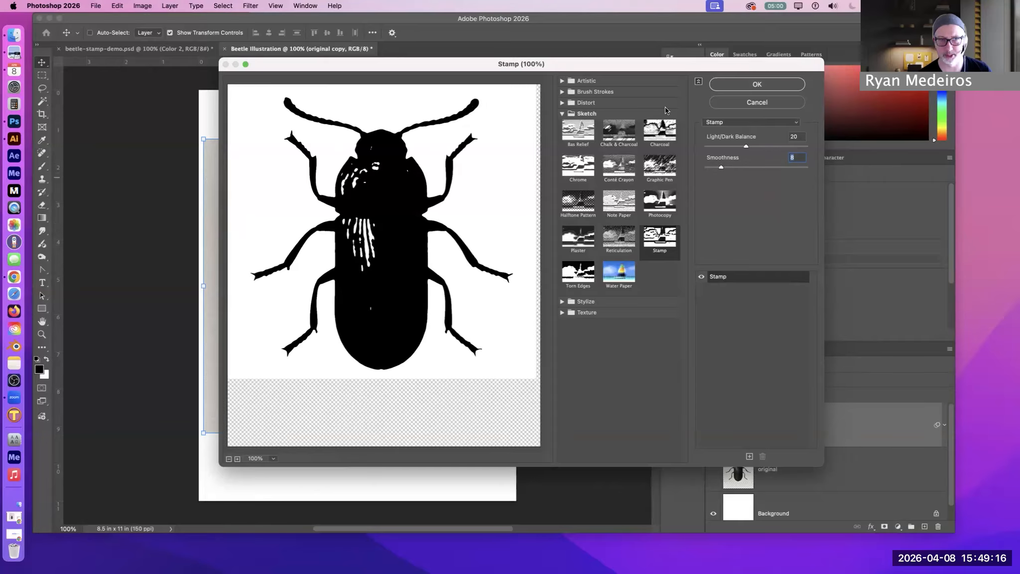
left_click(750, 83)
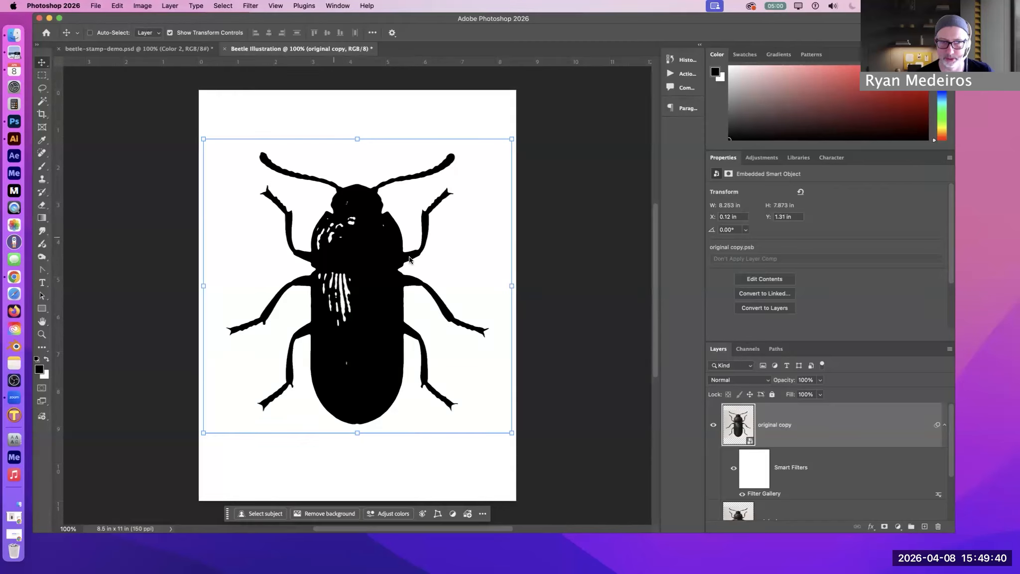
Duplicate the filtered original copy smart object, then select the lower of the two copies, keeping it visible
left_click_drag(892, 423, 925, 526)
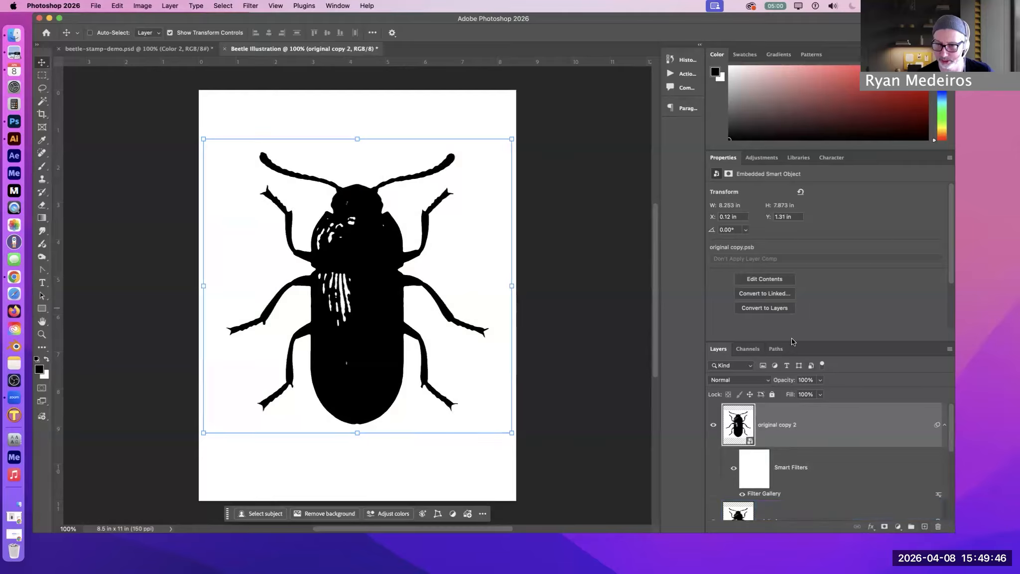
left_click_drag(793, 341, 793, 238)
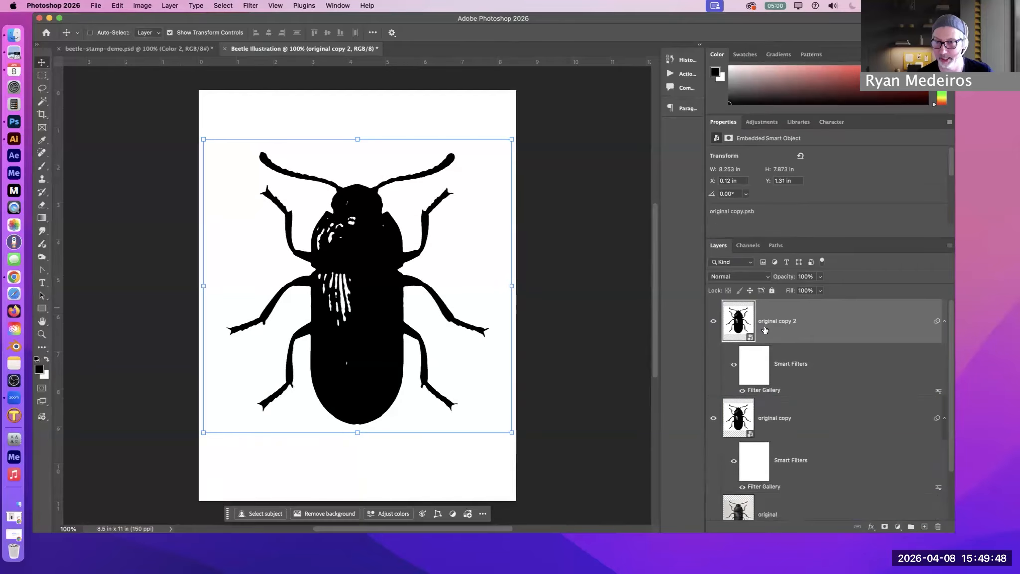
left_click(773, 420)
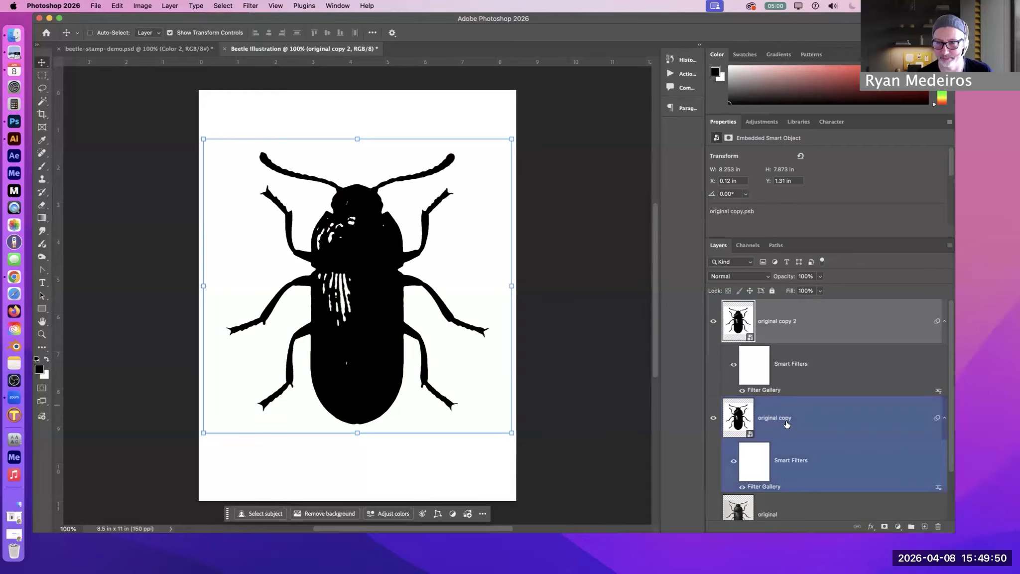
left_click(714, 418)
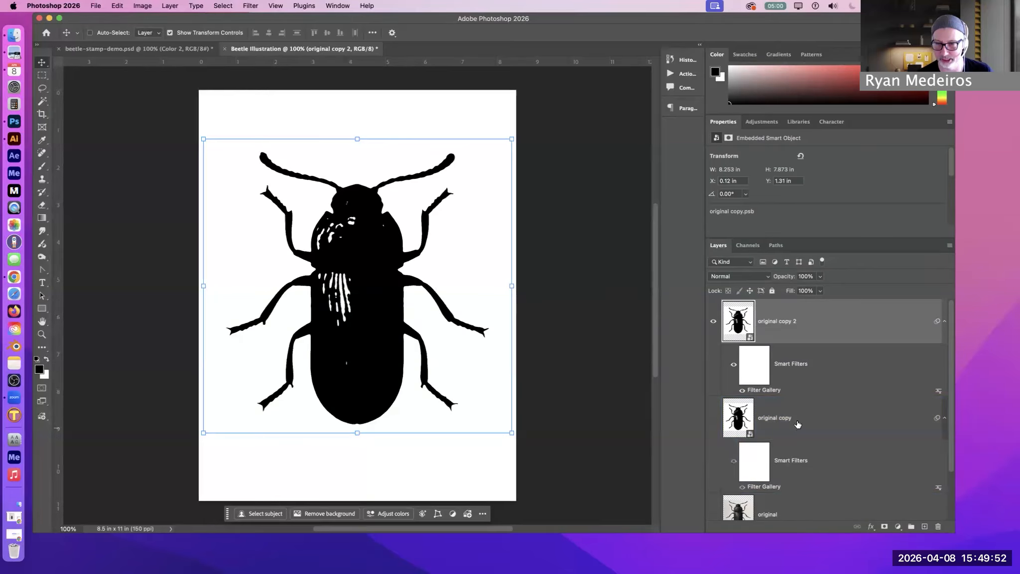
left_click(814, 417)
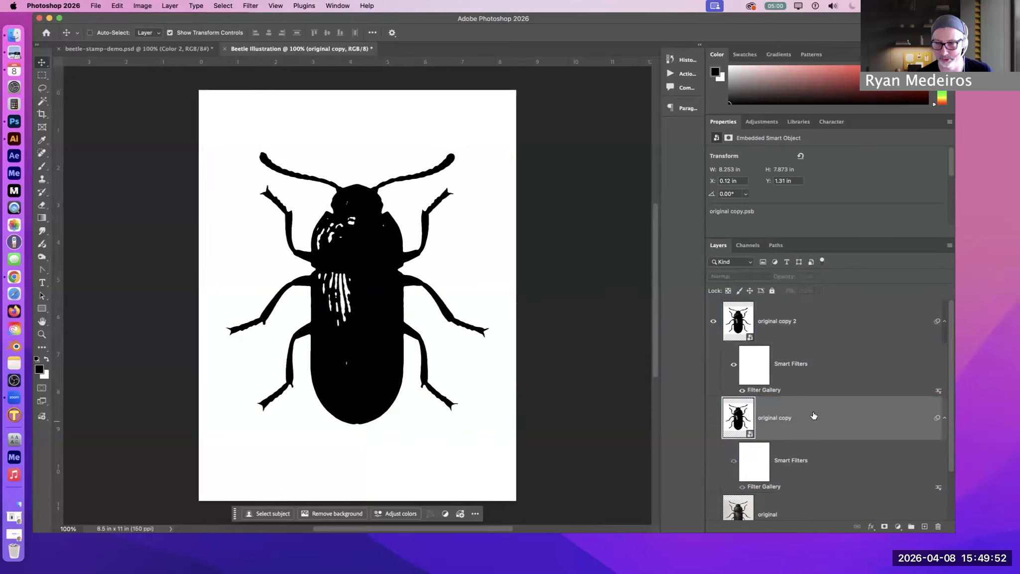
left_click(715, 419)
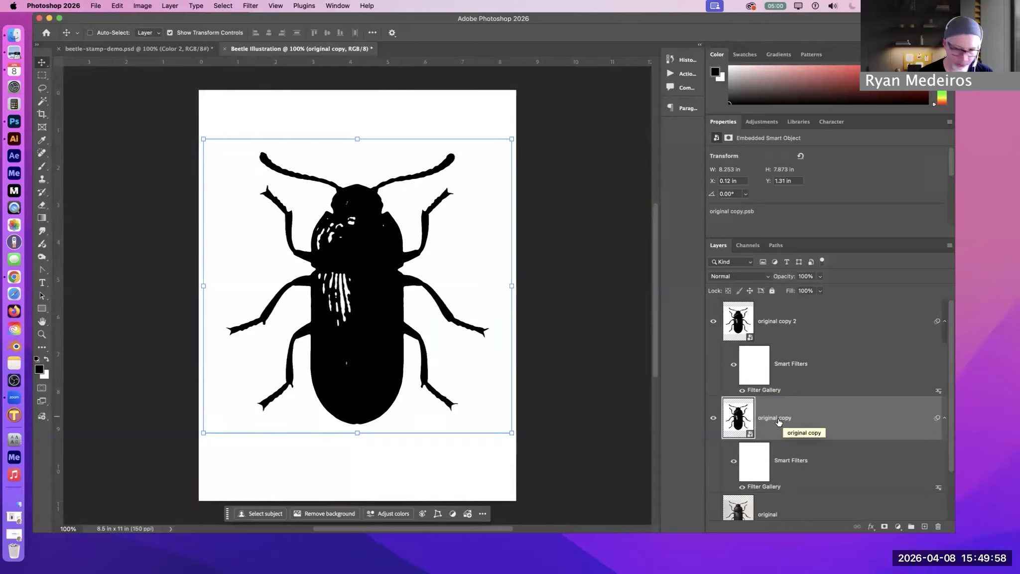
Rename the original copy layer as Color 1
double_click(778, 418)
type("Color 1")
key("Return")
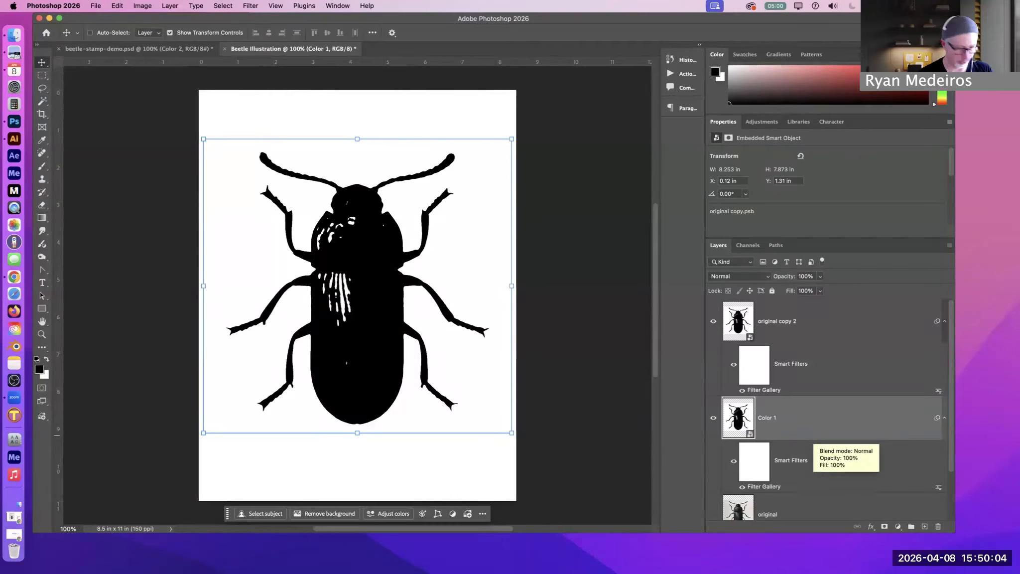
Select the original copy 2 layer and hide the Color 1 layer beneath it
left_click(799, 320)
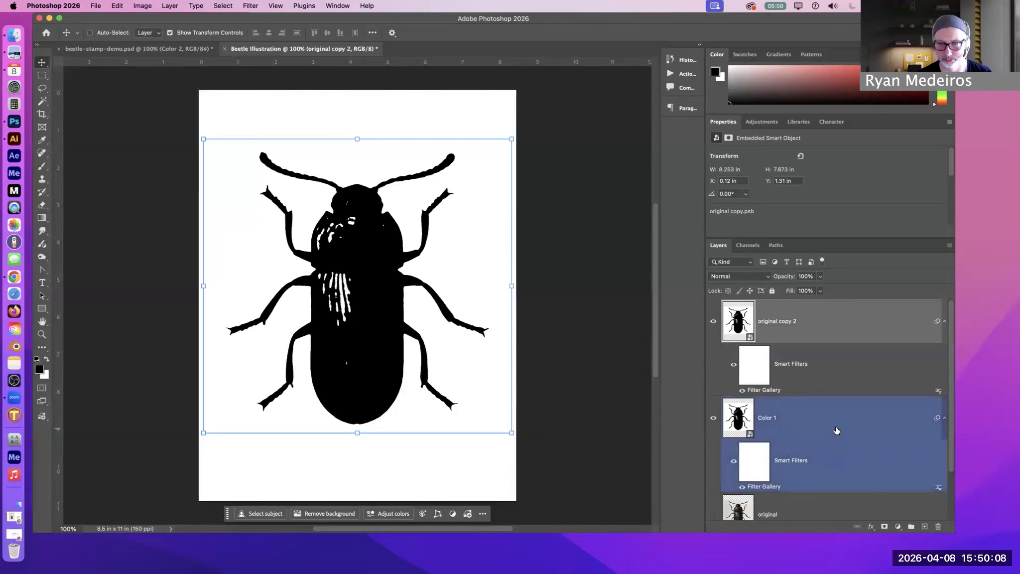
left_click(713, 419)
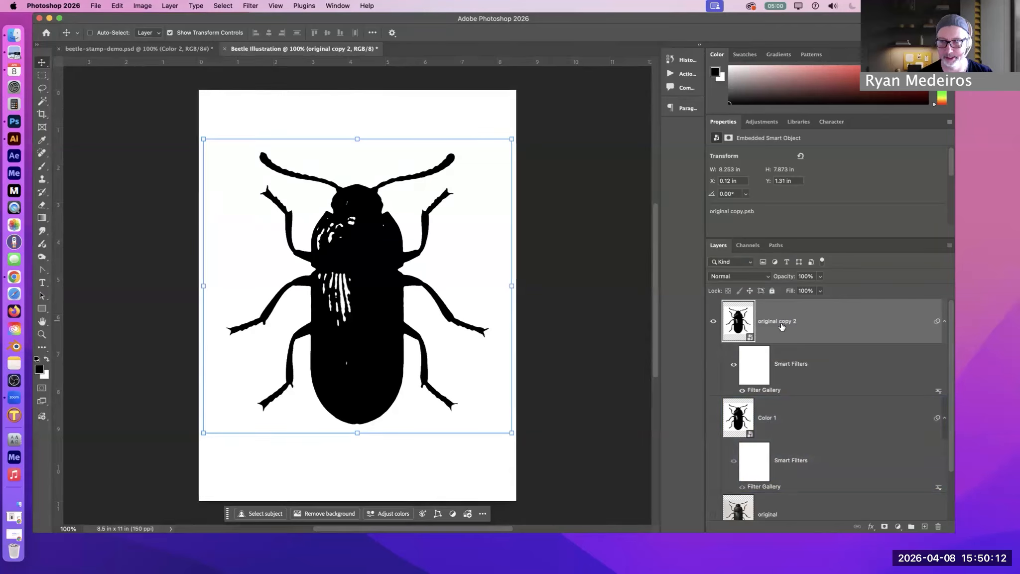
scroll(798, 428, "down", 2)
scroll(798, 429, "up", 2)
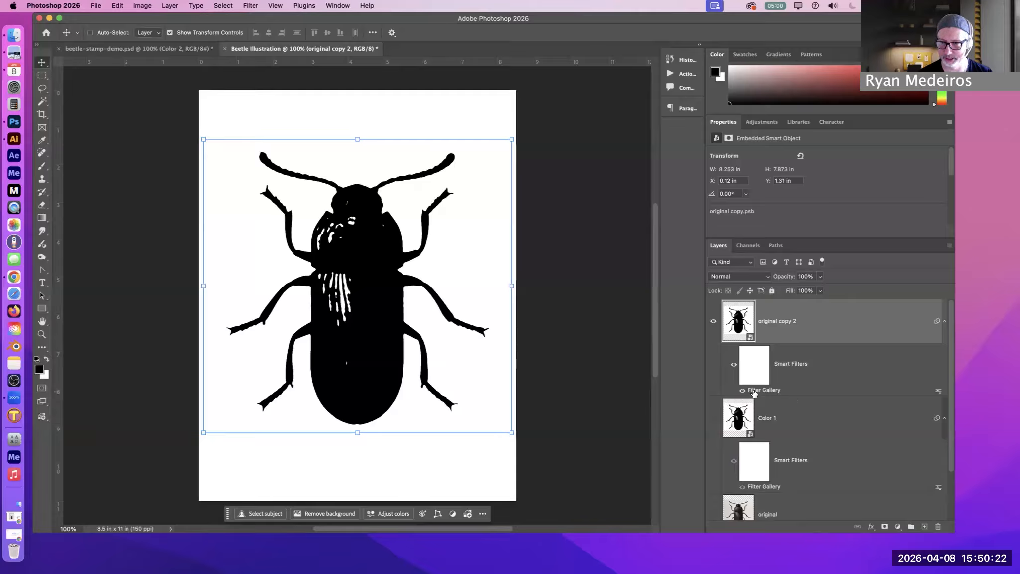
Edit the Filter Gallery smart filter on original copy 2, setting the Stamp filter's Light/Dark Balance to 1
left_click(249, 6)
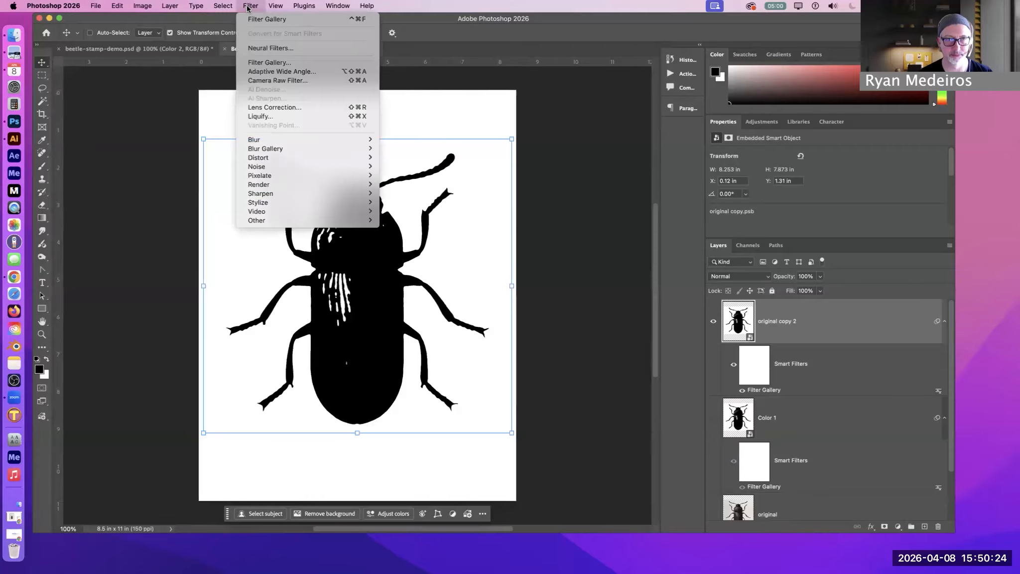
left_click(762, 392)
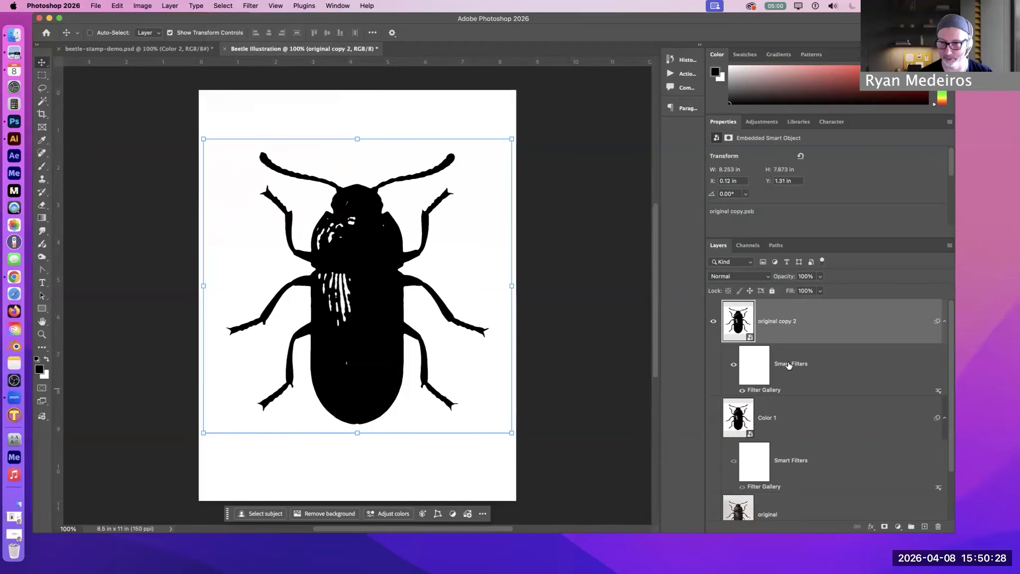
double_click(759, 392)
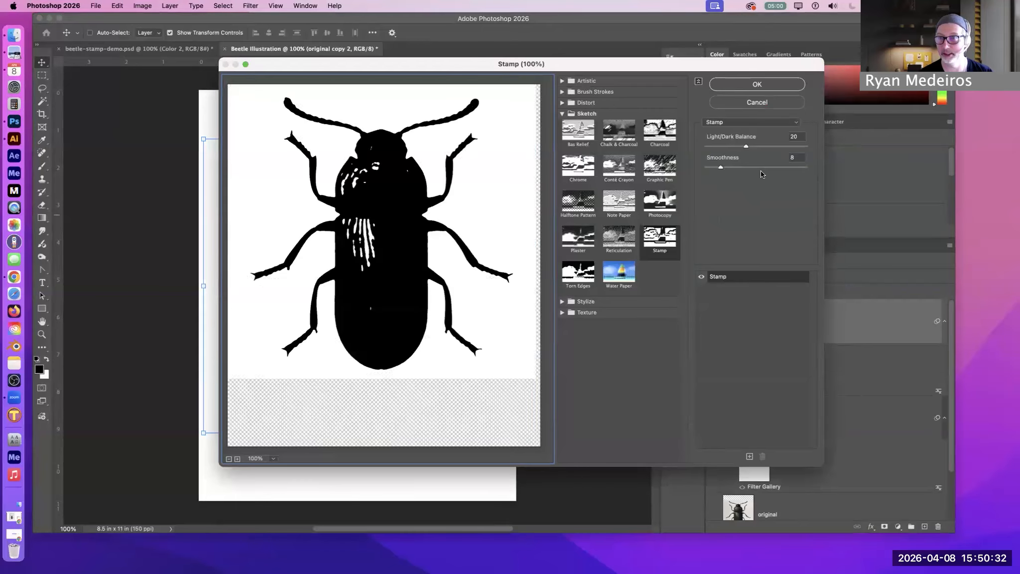
left_click_drag(746, 147, 705, 149)
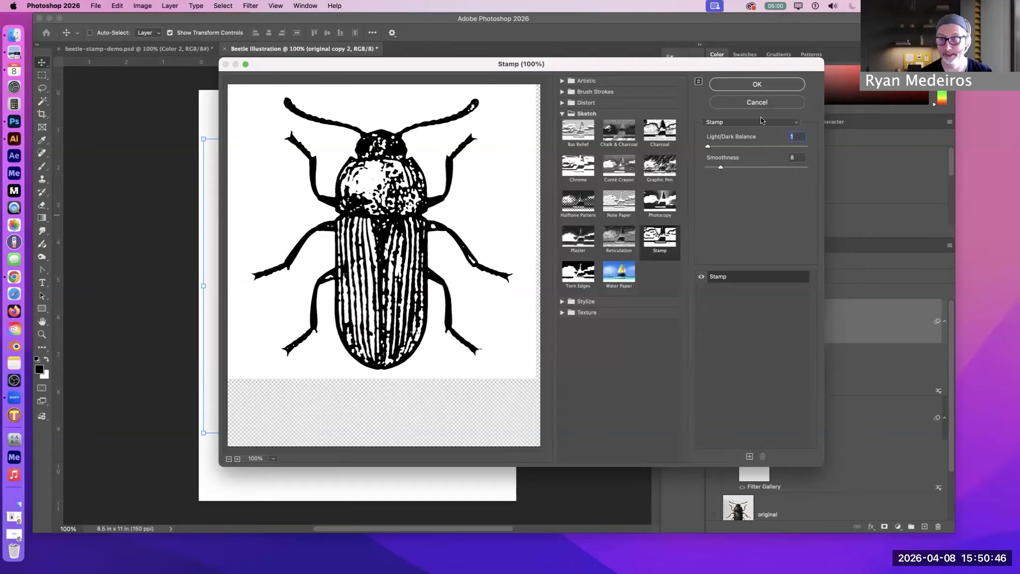
left_click_drag(756, 147, 704, 146)
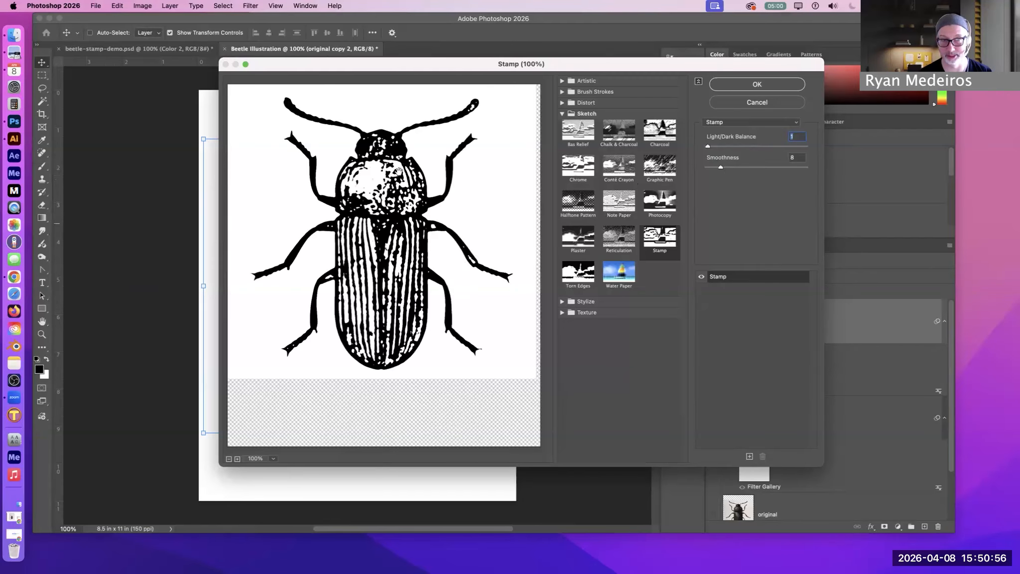
left_click(742, 83)
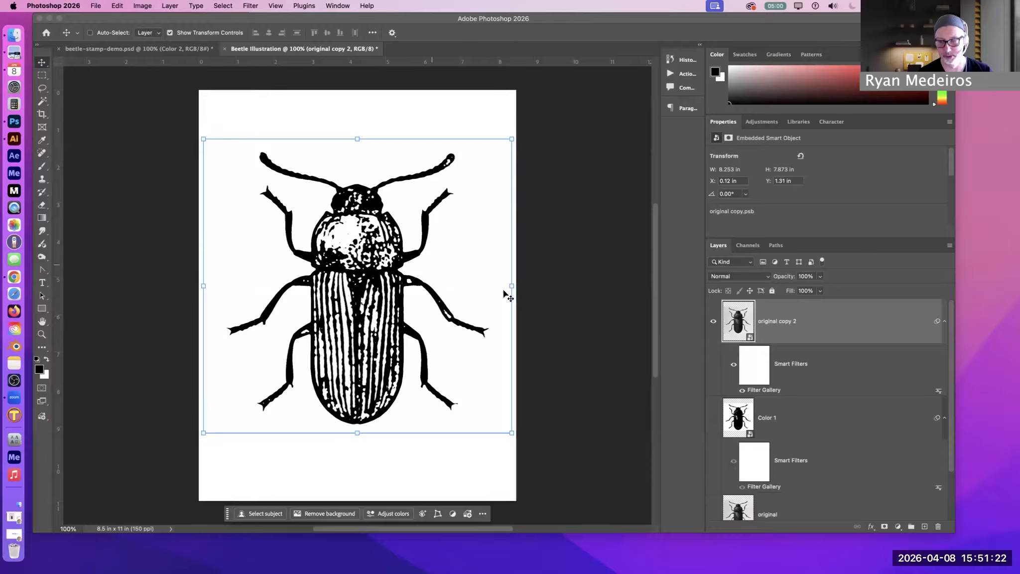
Rename the original copy 2 layer as Color 2
double_click(788, 321)
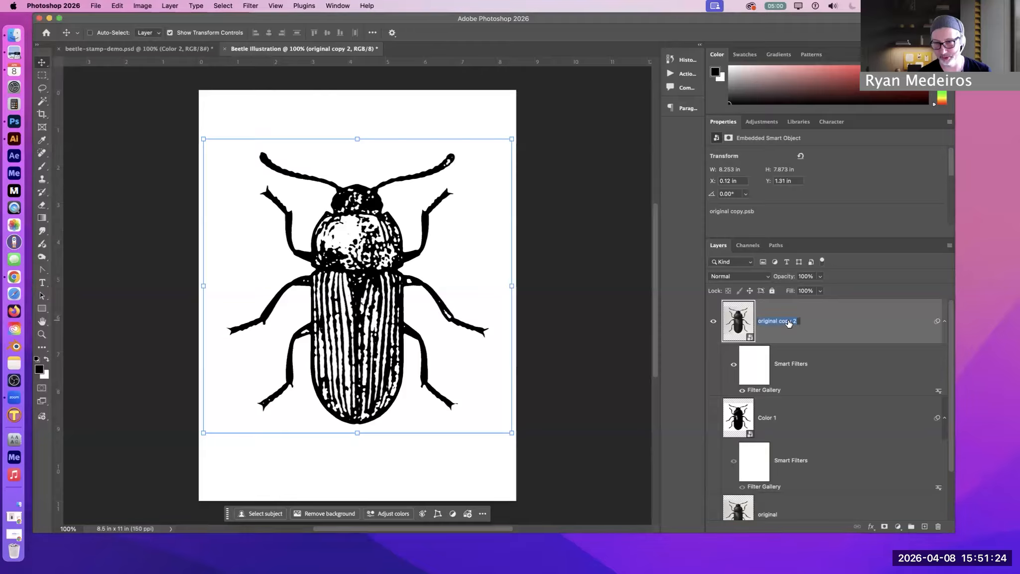
type("Color 2")
key("Return")
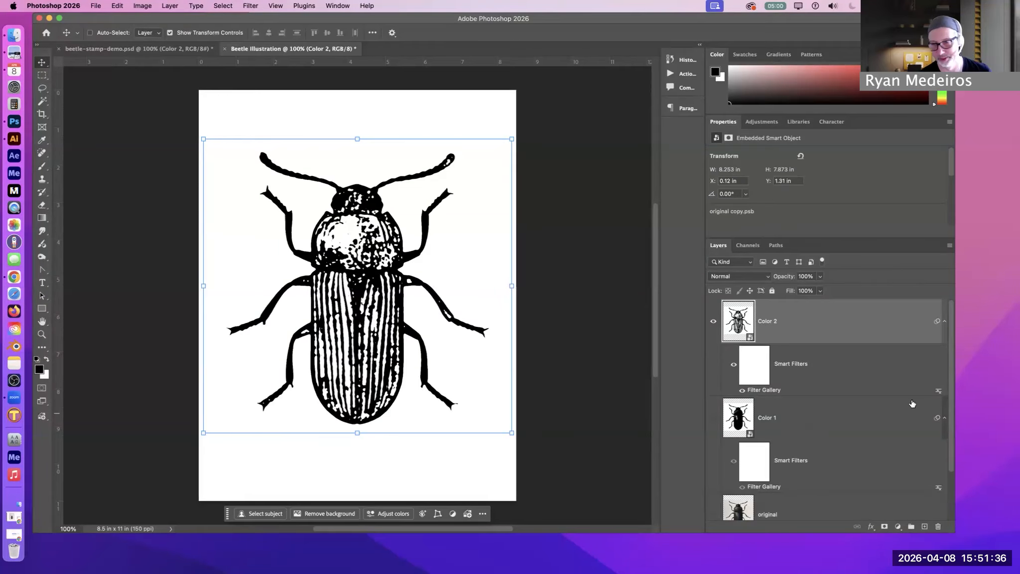
Show the Color 1 layer and hide Color 2, leaving Color 1 selected
left_click(712, 421)
left_click(712, 420)
left_click(712, 421)
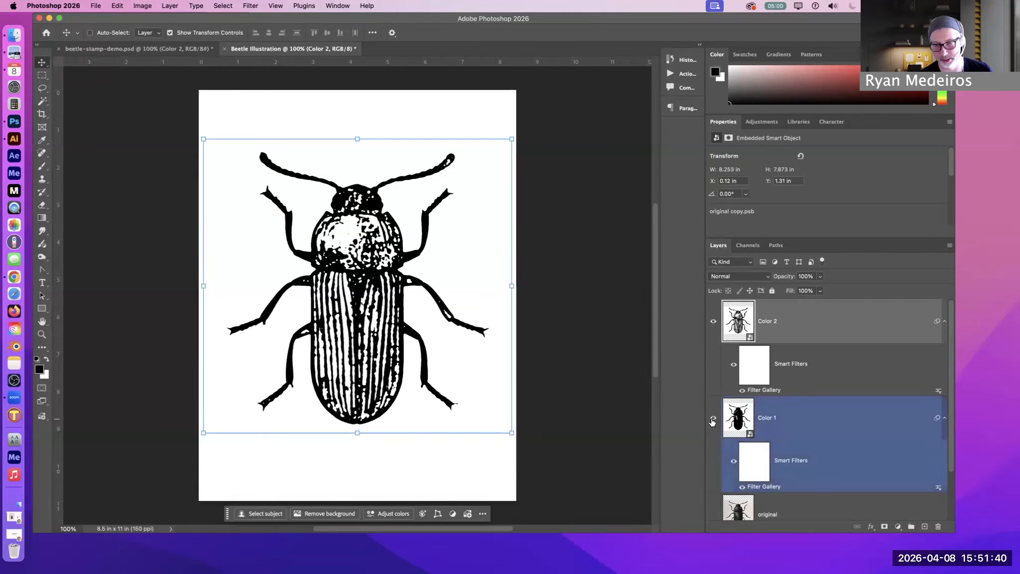
left_click(713, 421)
left_click(714, 324)
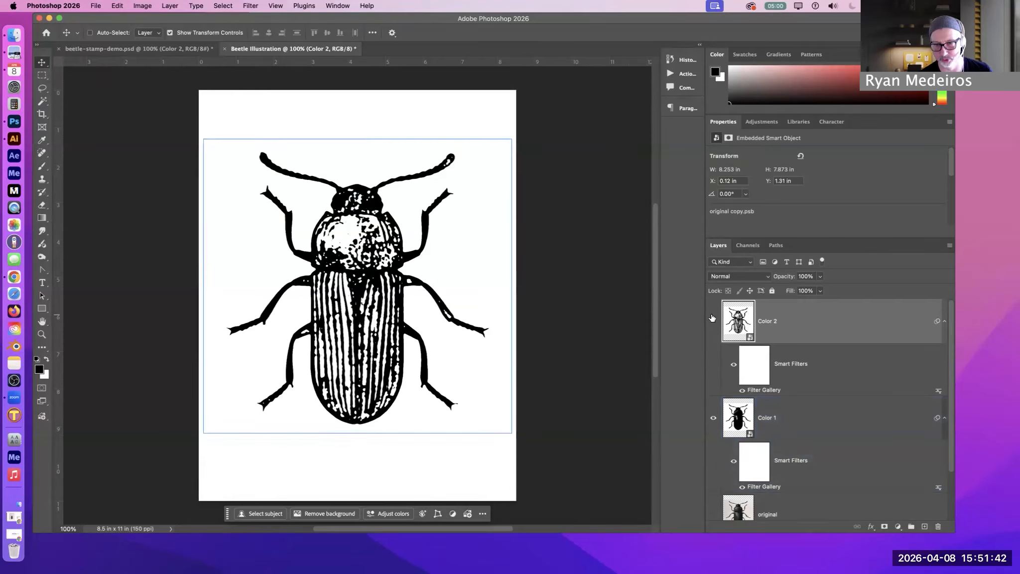
left_click(764, 419)
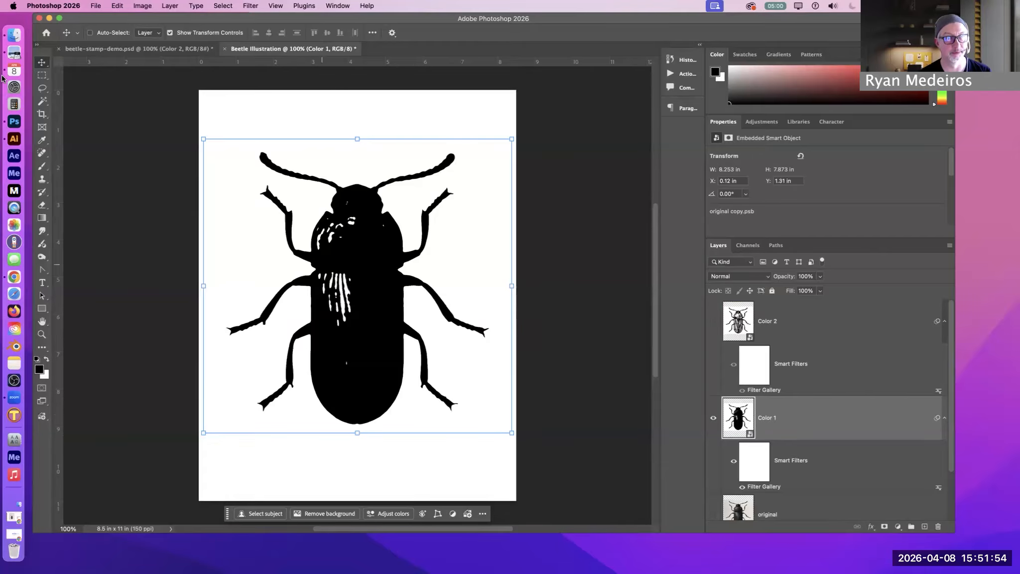
Open a Hue/Saturation adjustment for Color 1, position its dialog clear of the beetle, and turn on Colorize
left_click(142, 6)
mouse_move(143, 34)
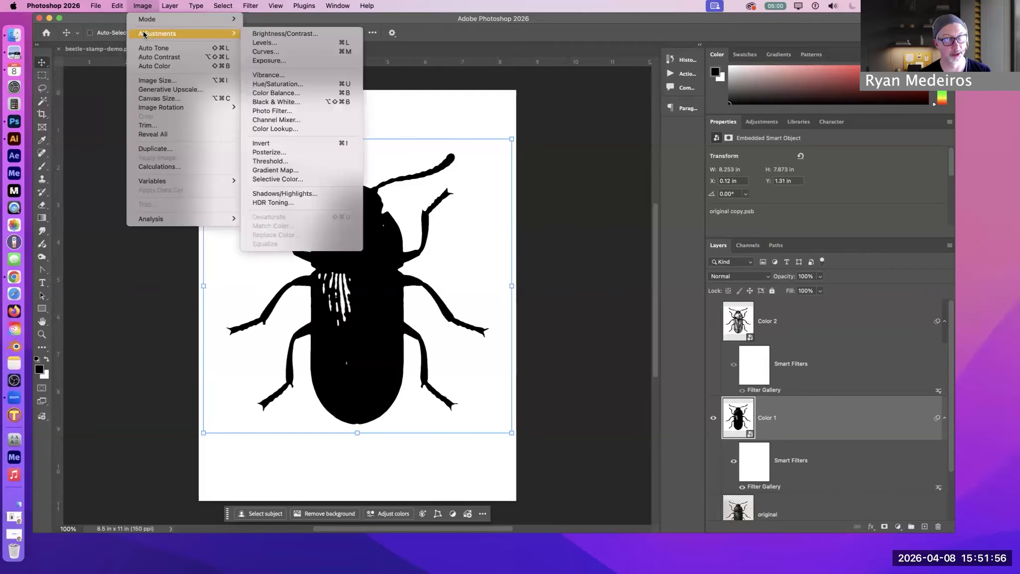
left_click(288, 87)
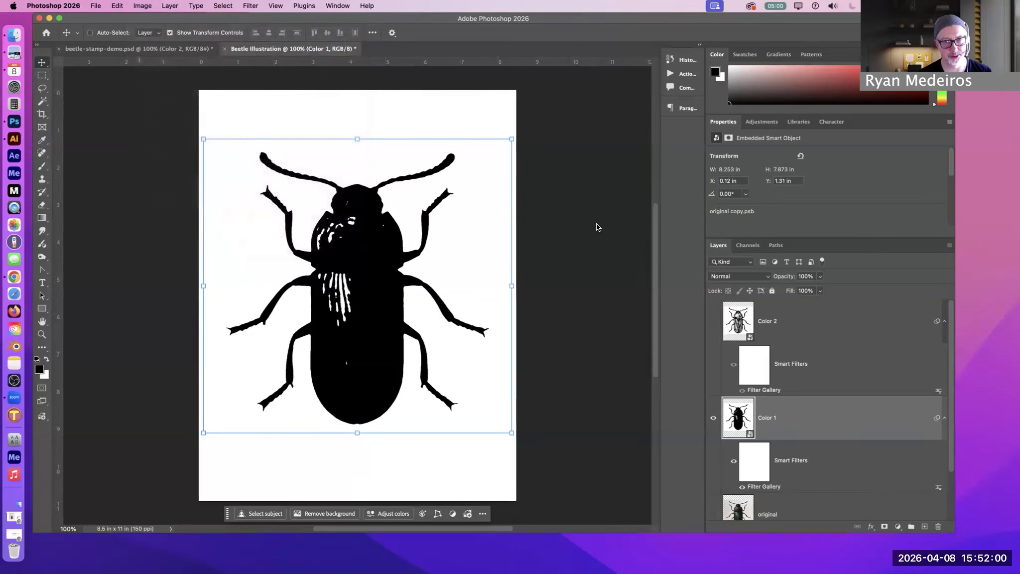
left_click_drag(545, 188, 662, 84)
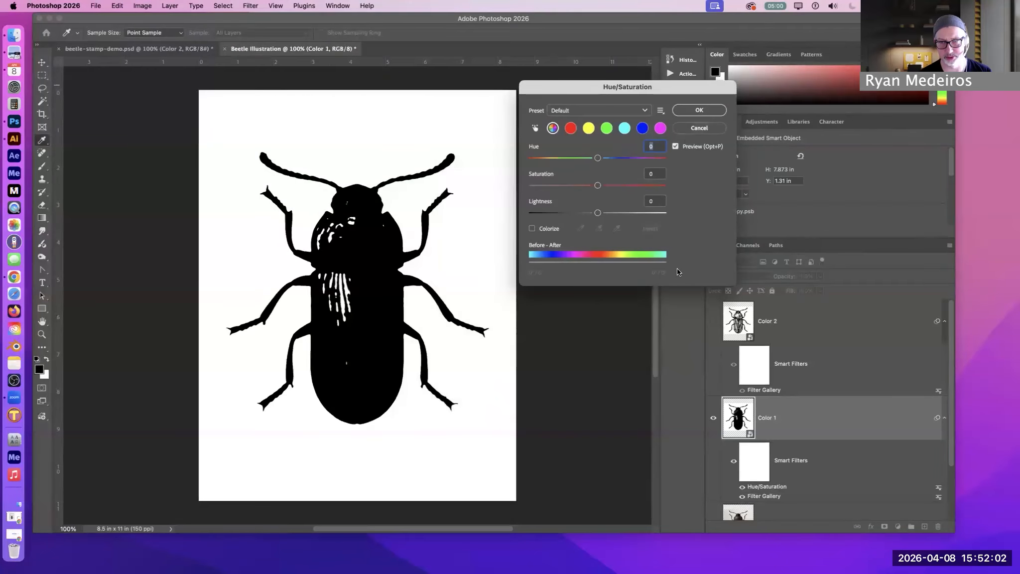
left_click_drag(590, 90, 540, 64)
left_click(481, 202)
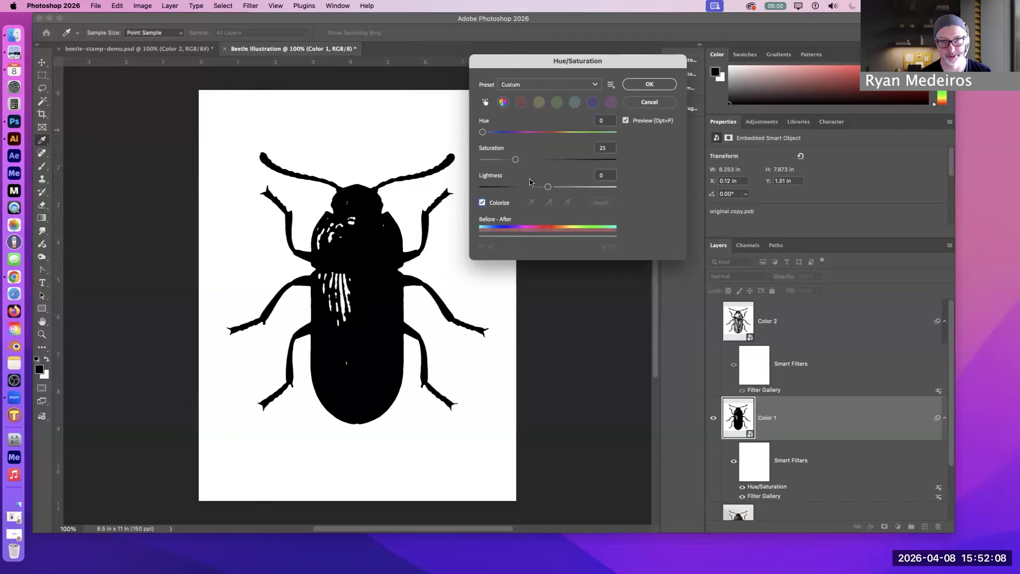
Tint the Color 1 beetle teal with Hue 186, Saturation 68 and Lightness 40, and apply the adjustment
left_click_drag(552, 190, 575, 189)
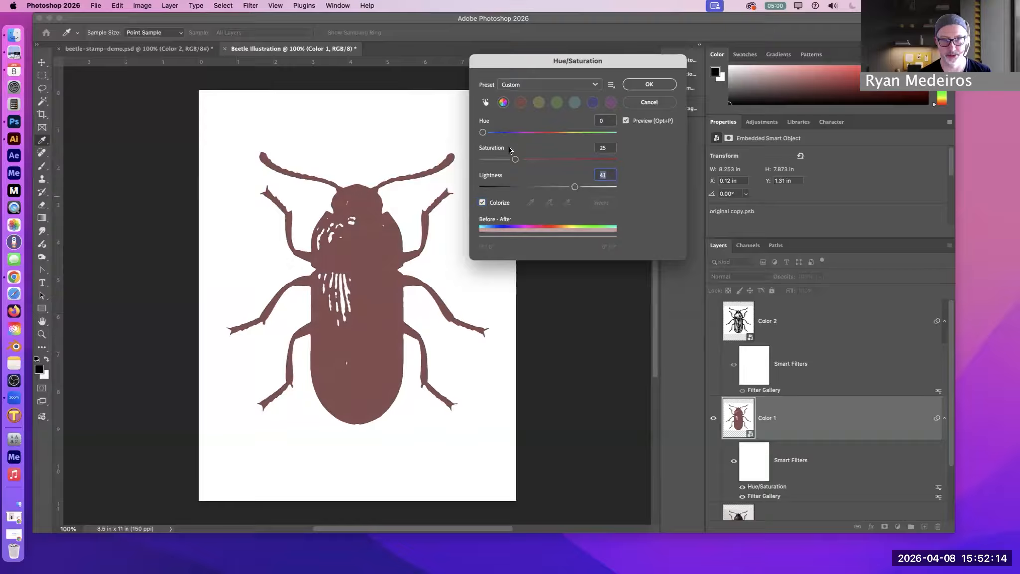
left_click_drag(489, 132, 516, 132)
mouse_move(574, 188)
left_mouse_down()
mouse_move(524, 188)
mouse_move(581, 187)
mouse_move(572, 187)
left_mouse_up()
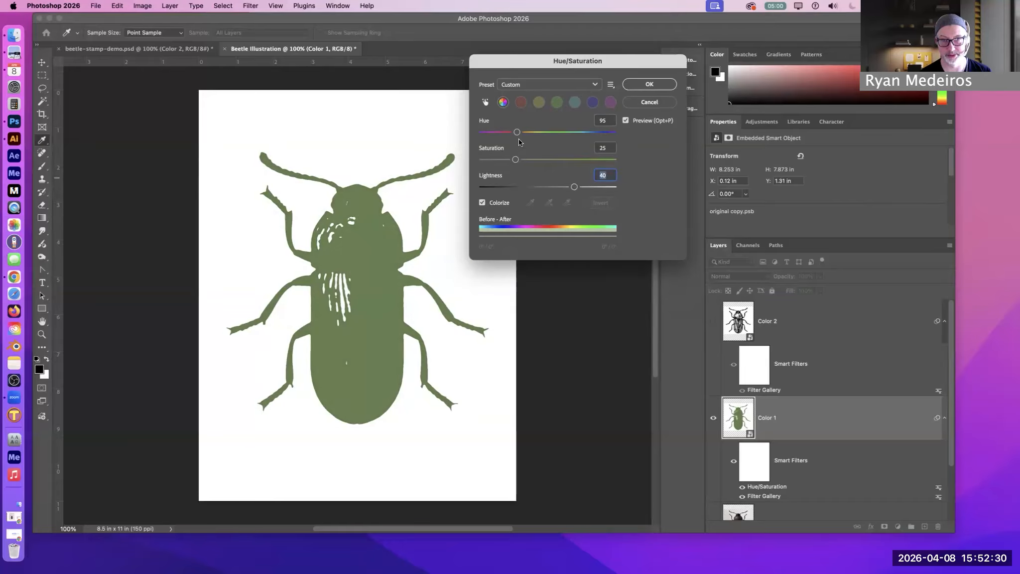
left_click_drag(516, 133, 549, 132)
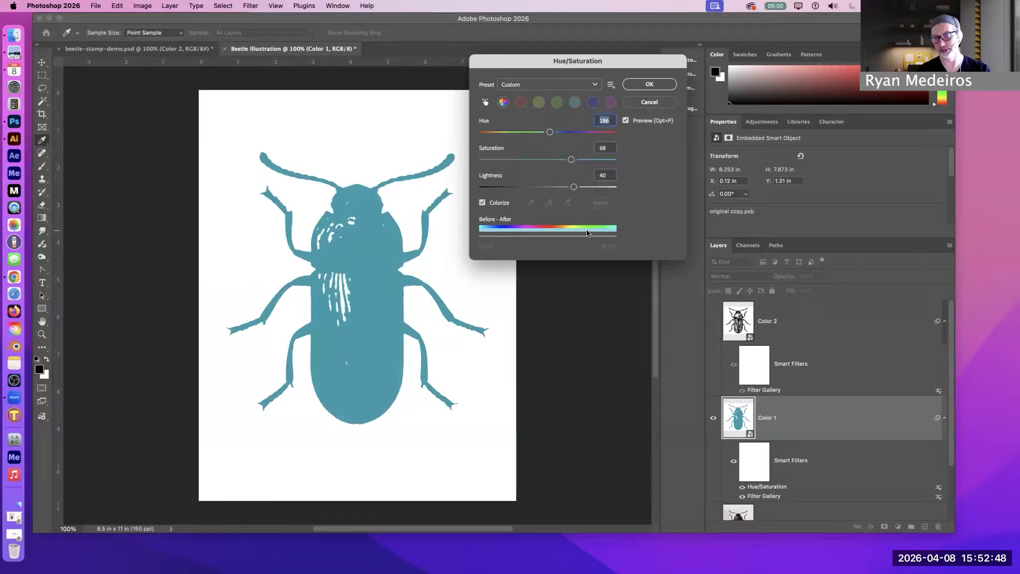
left_click(650, 84)
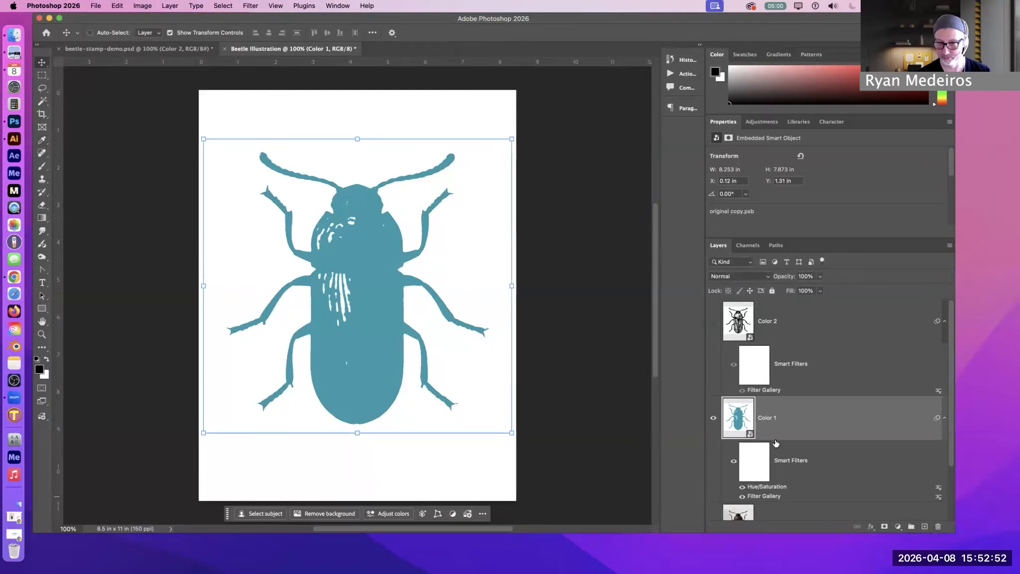
Compare the Color 1 beetle with its Hue/Saturation and Filter Gallery smart filters turned off, and turn both back on
scroll(803, 443, "down", 1)
scroll(804, 443, "down", 3)
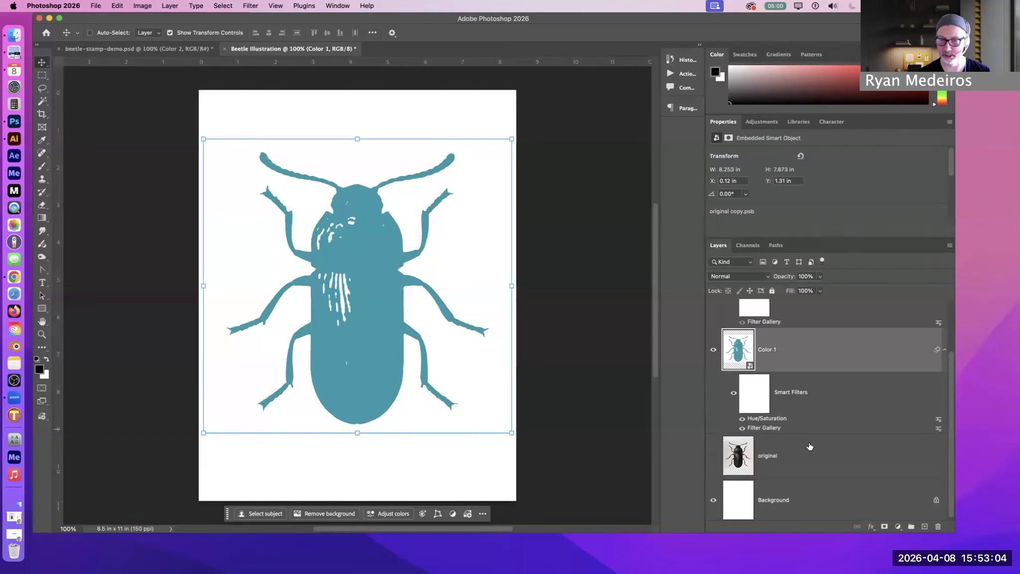
left_click(742, 419)
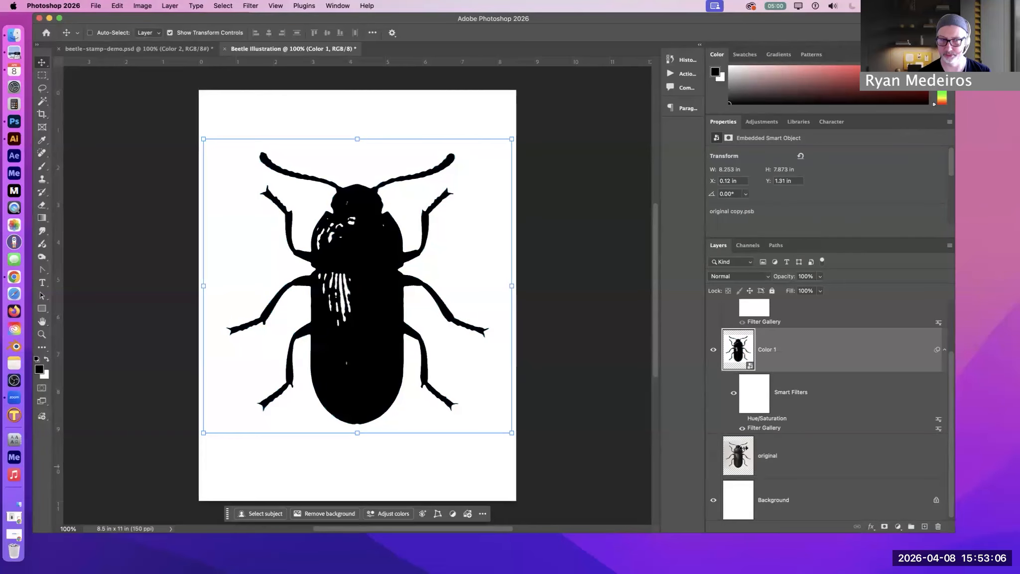
left_click(742, 428)
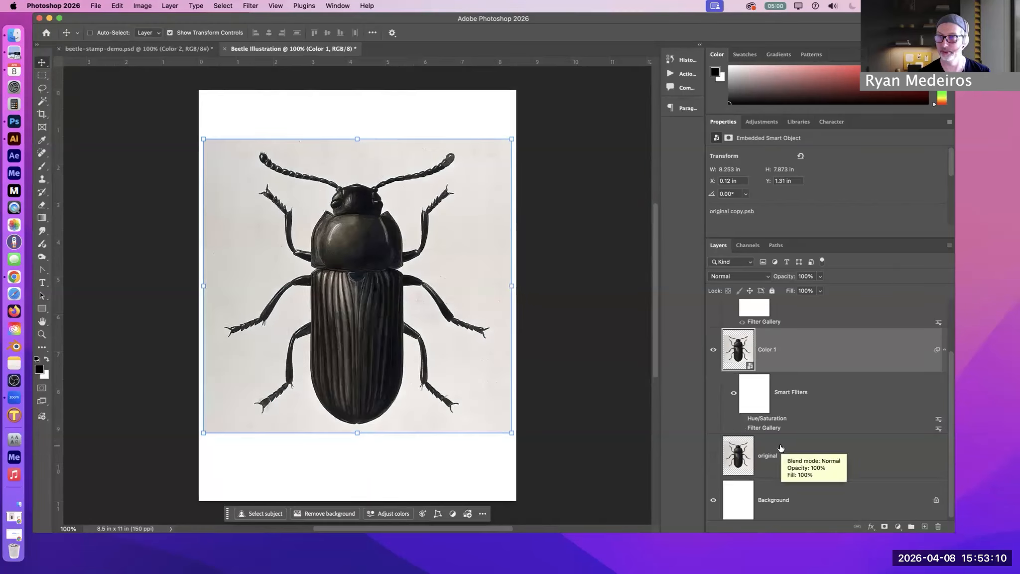
left_click(742, 427)
left_click(742, 419)
scroll(780, 436, "up", 3)
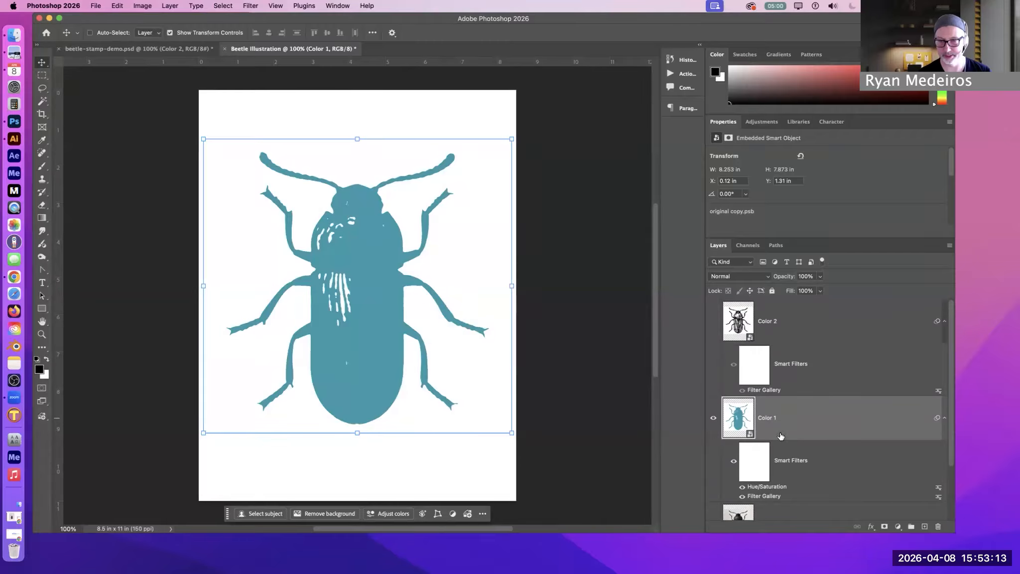
Show the Color 2 layer and set its blend mode to Multiply over the teal Color 1 beetle
left_click(778, 317)
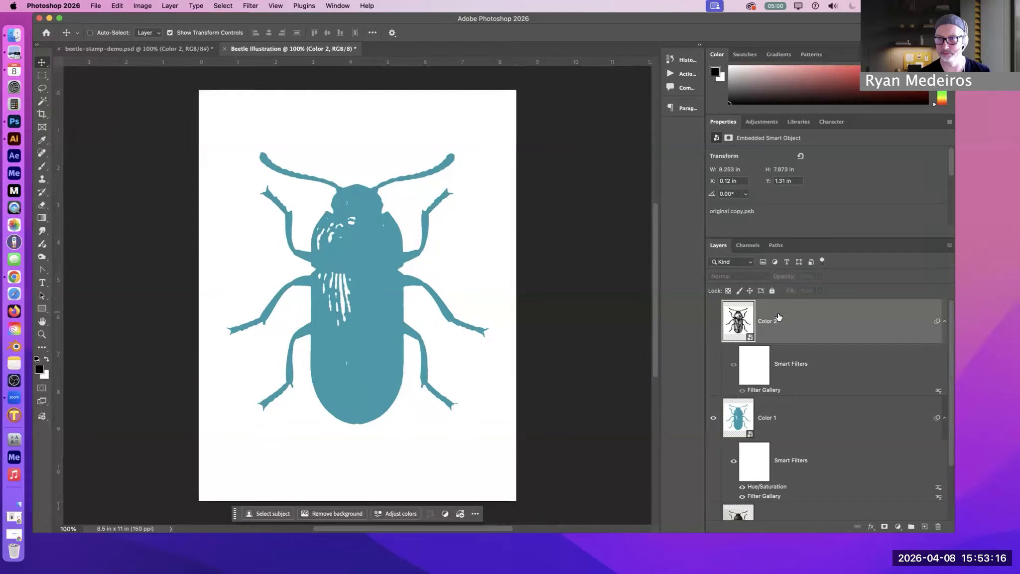
left_click(714, 324)
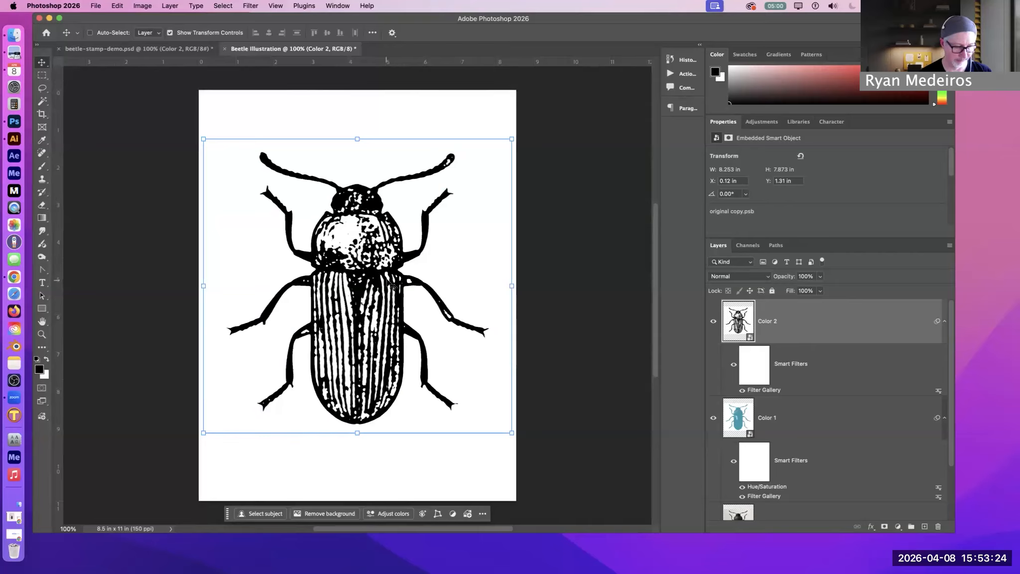
left_click(754, 418)
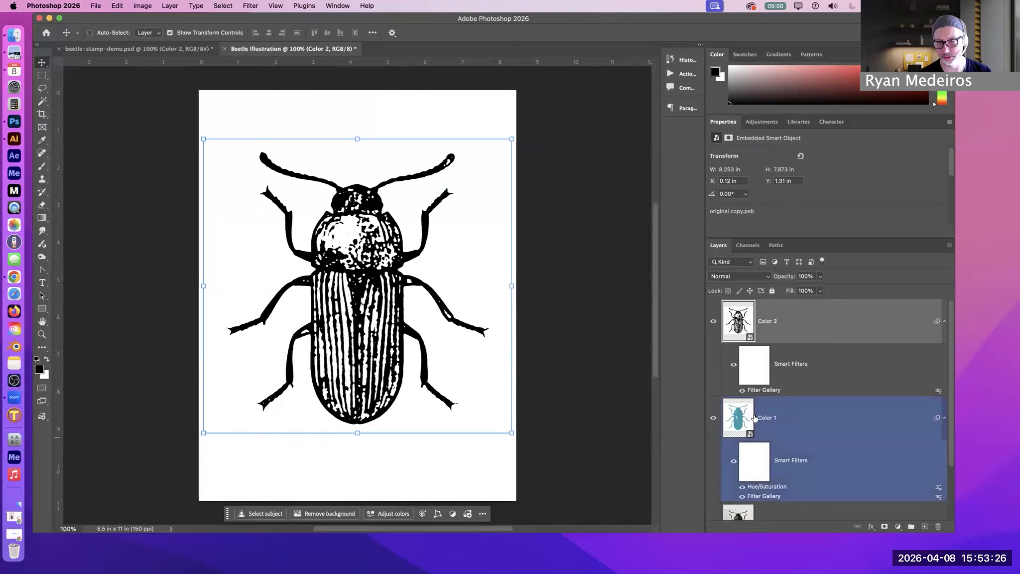
left_click(757, 276)
left_click(858, 271)
left_click(758, 276)
left_click(869, 279)
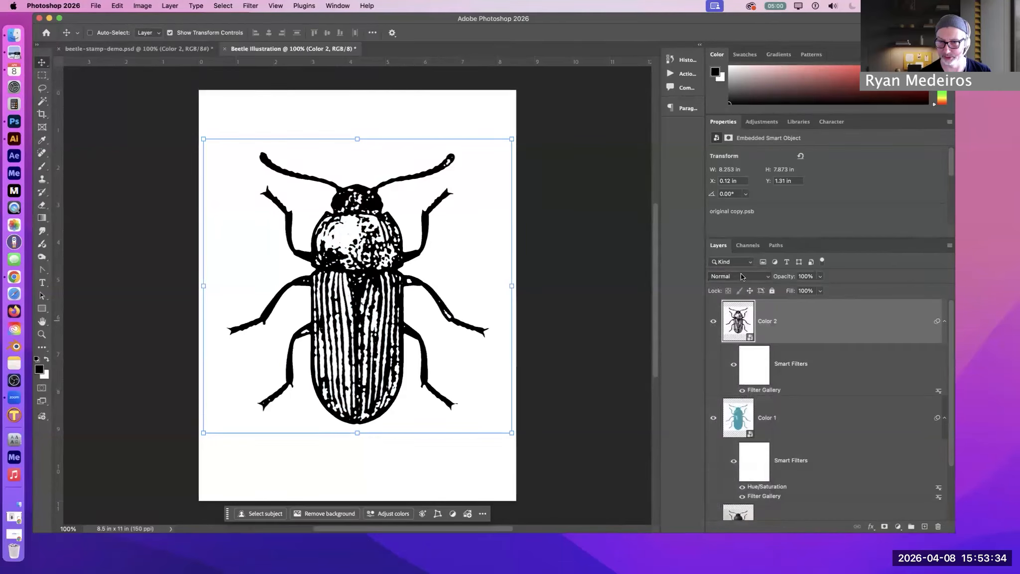
left_click(750, 276)
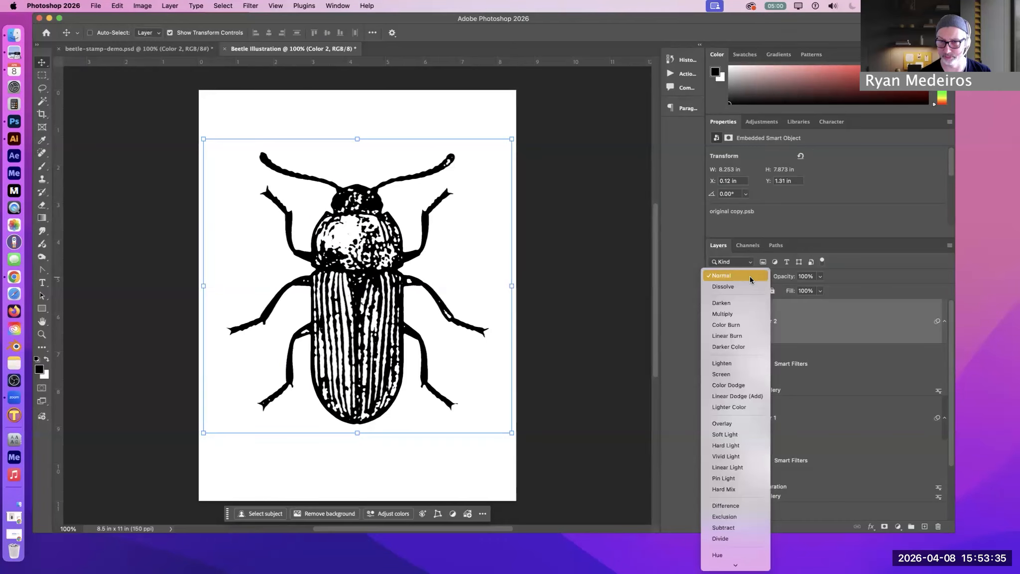
left_click(744, 312)
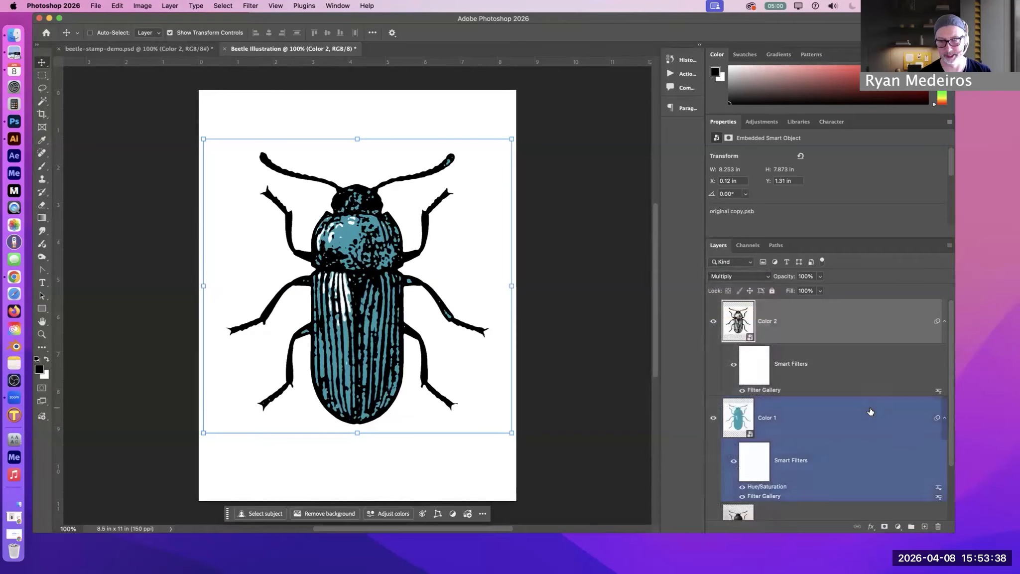
Compare Color 2 in Normal blend mode against Multiply, and return it to Multiply
left_click(752, 277)
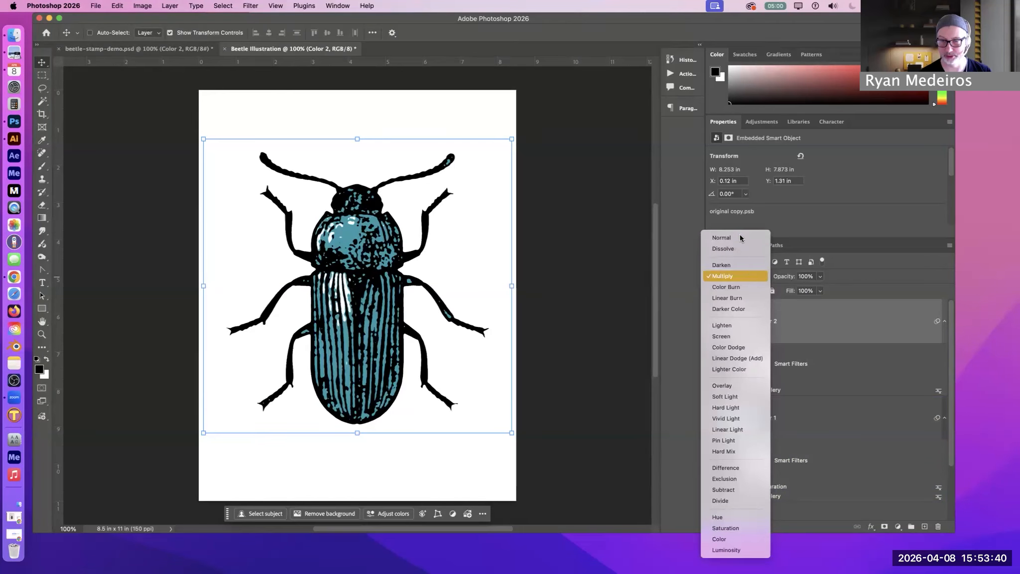
left_click(740, 234)
left_click(741, 277)
left_click(729, 314)
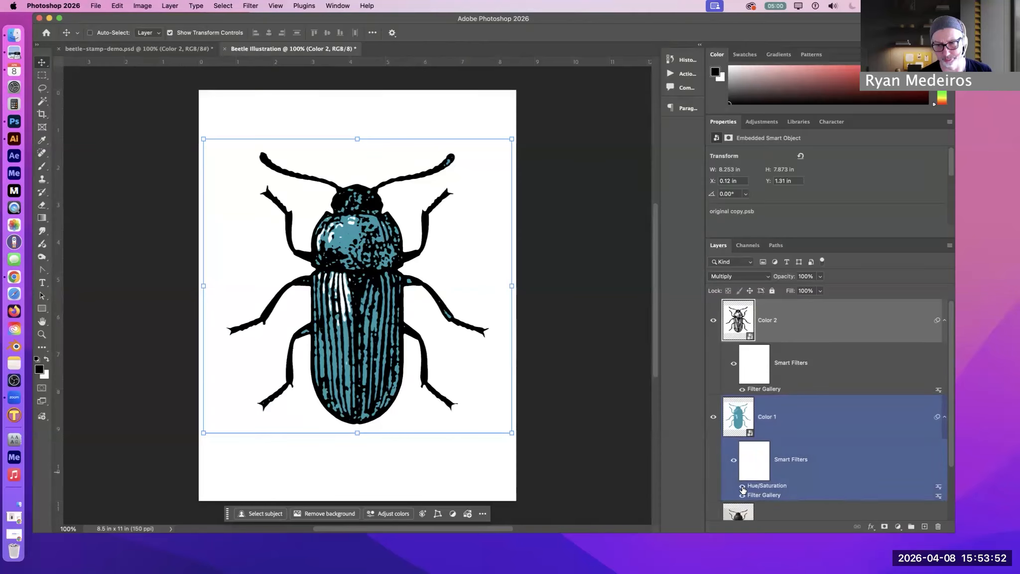
Edit Color 1's Hue/Saturation smart filter, setting Lightness to 60, and apply the change
double_click(743, 487)
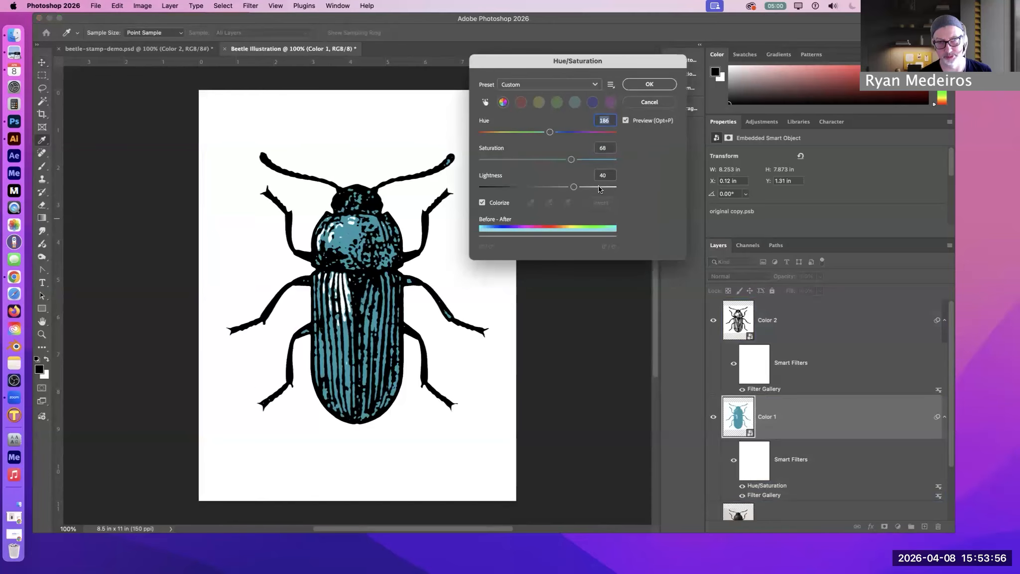
left_click_drag(579, 187, 587, 188)
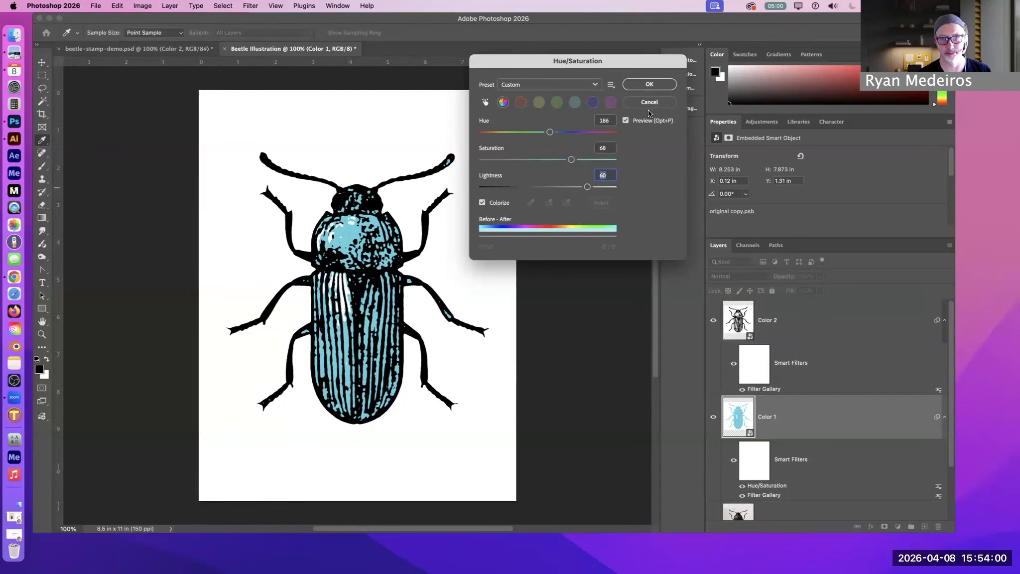
left_click(639, 81)
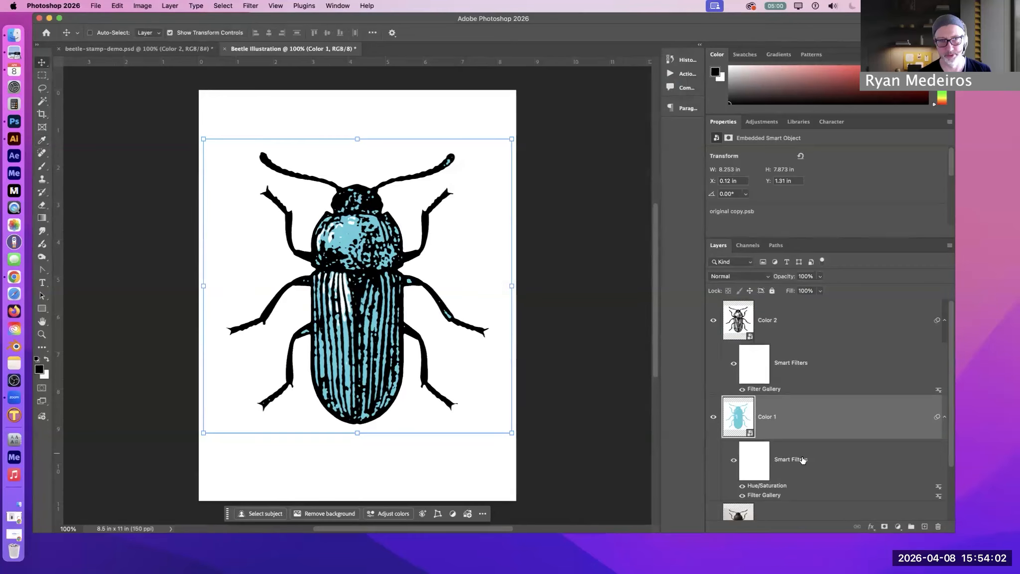
left_click(842, 392)
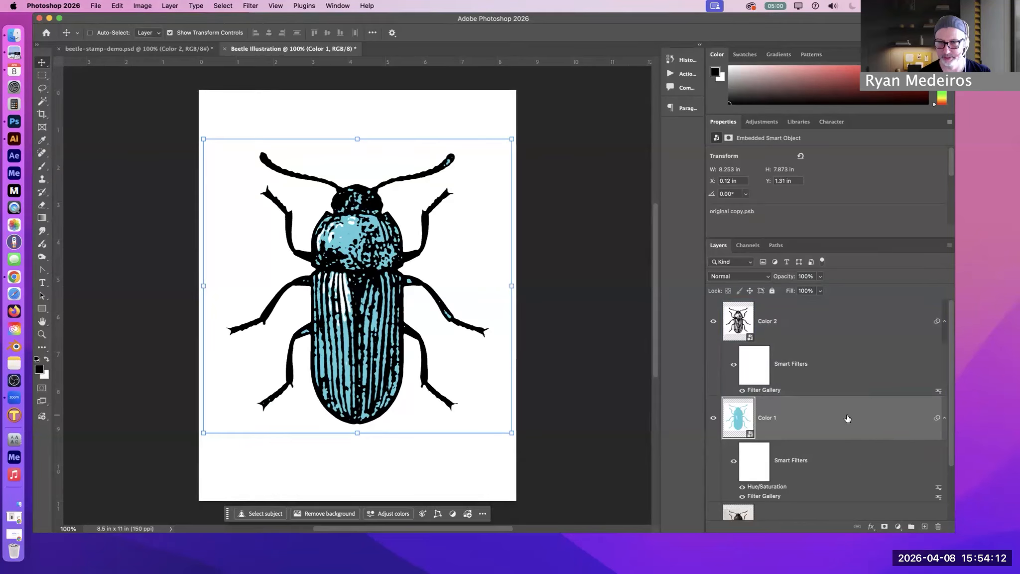
Select the Color 2 layer, hide Color 1, and confirm black (000000) as the foreground color
left_click(762, 304)
left_click(713, 417)
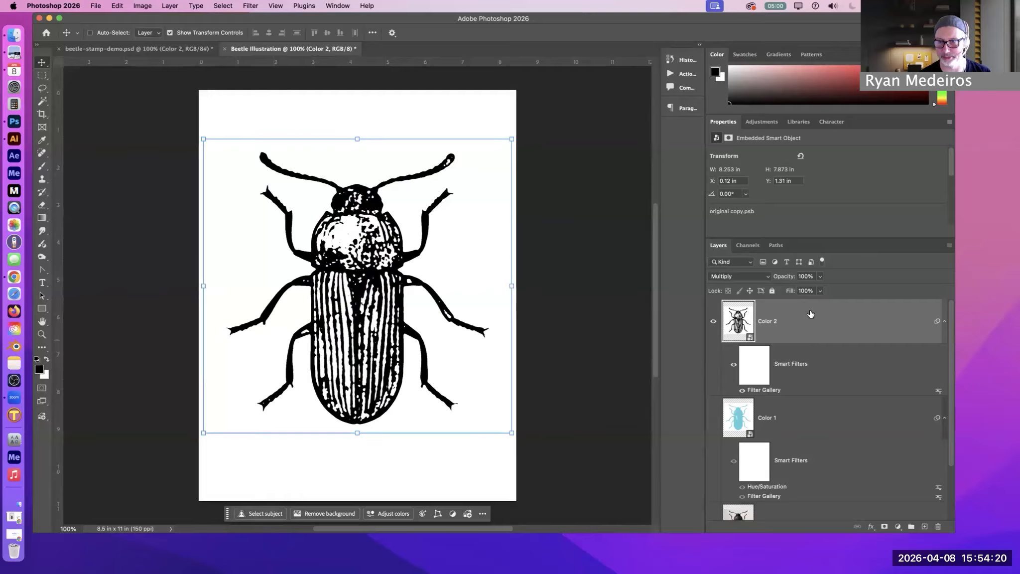
left_click(39, 369)
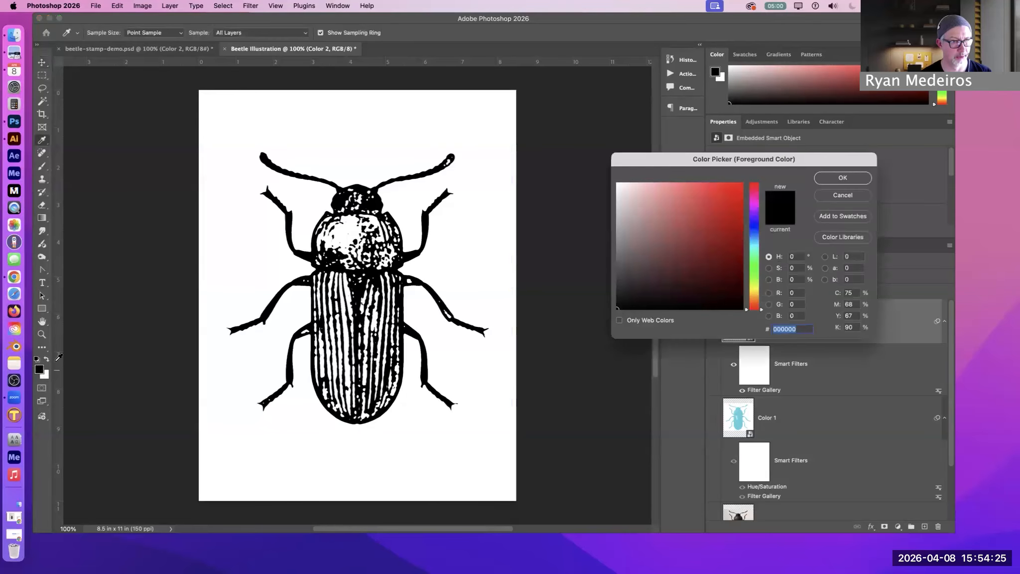
left_click(838, 178)
Set up the Type tool with Courier Bold at 18 pt
key("t")
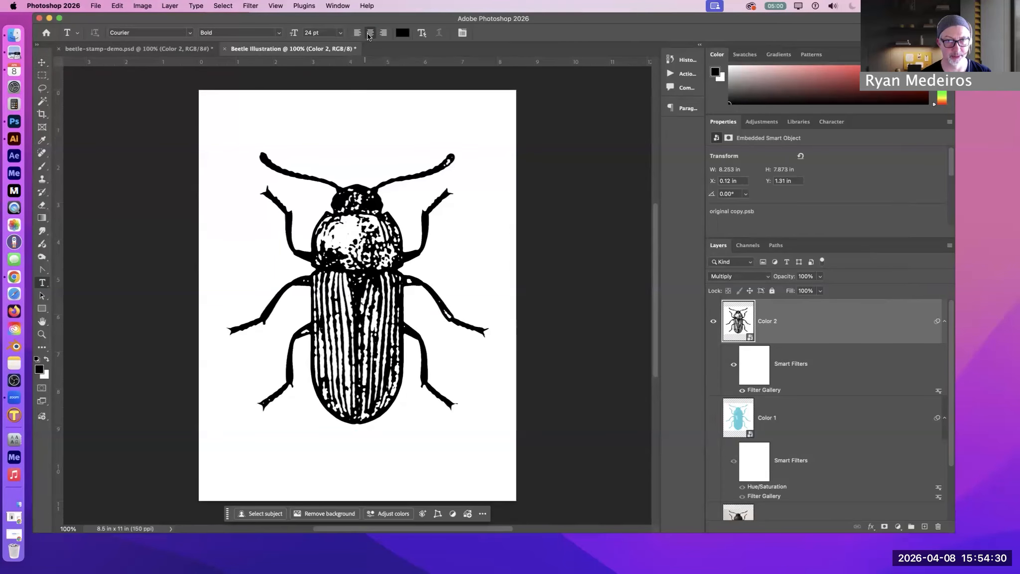
left_click(149, 33)
key("Tab")
left_click(339, 32)
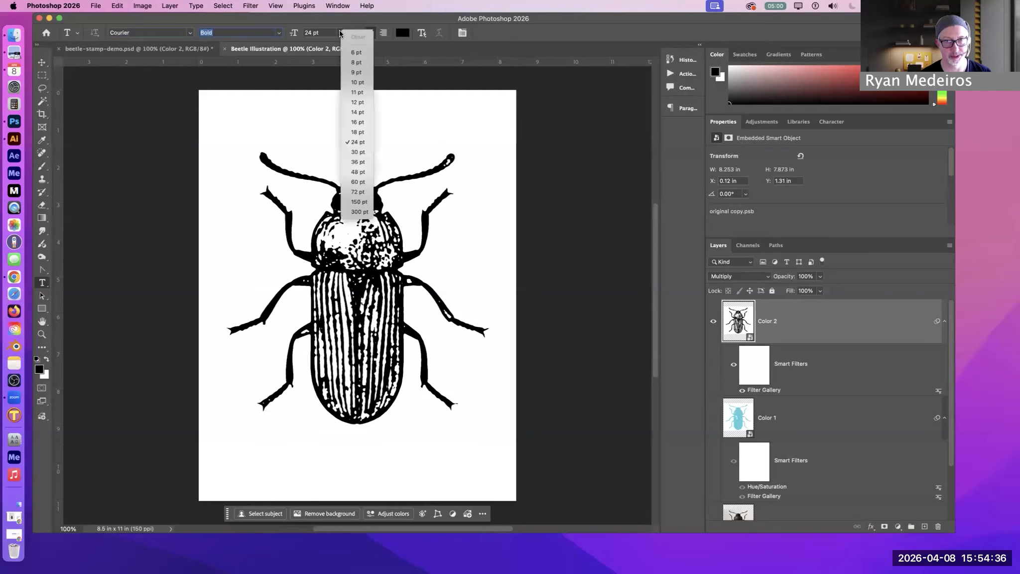
left_click(364, 131)
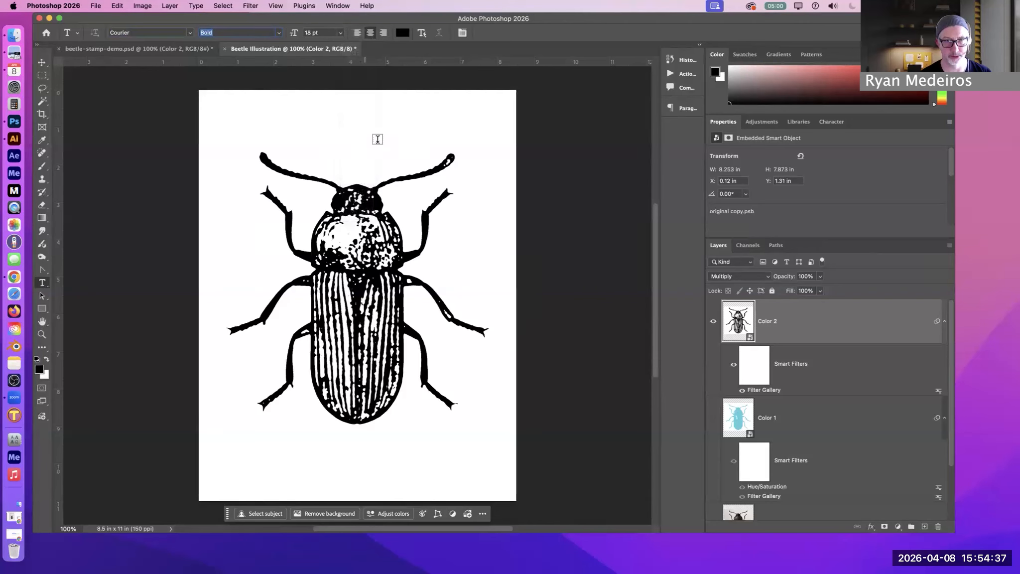
Add the text BEETLE COLOR 2 above the beetle and center it horizontally on the page
left_click(349, 110)
type("BEETL")
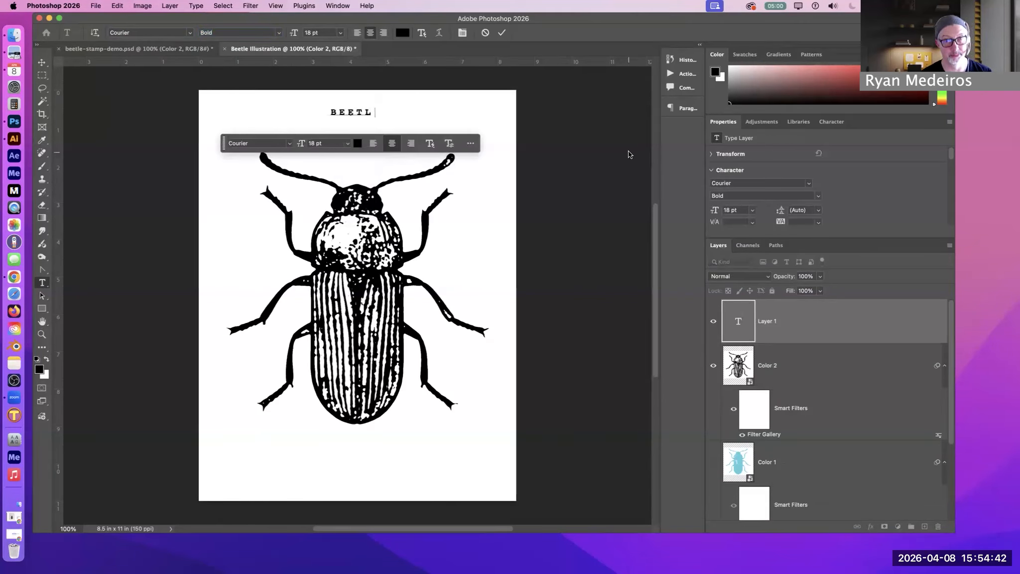
type("E COLOR 2")
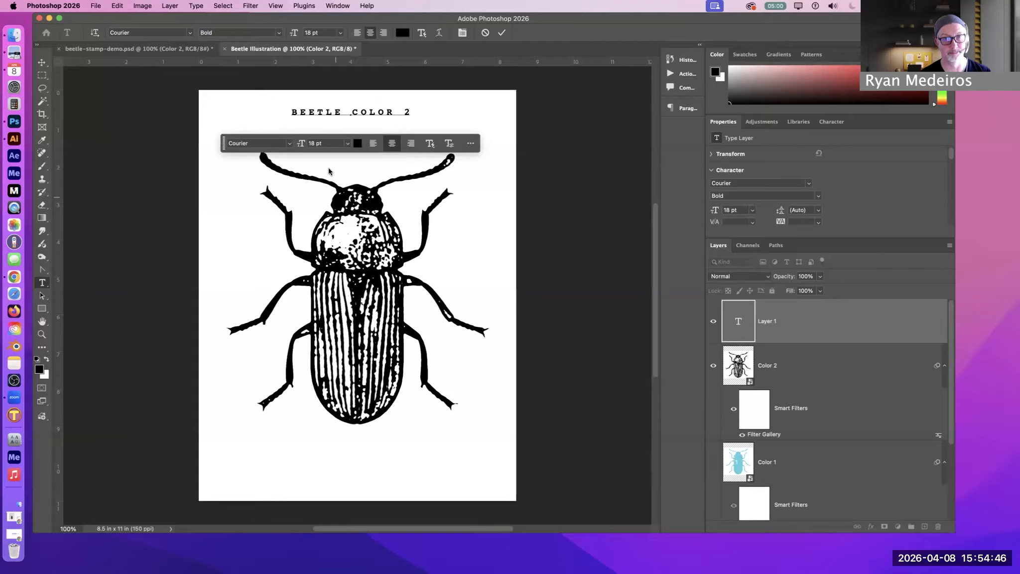
left_click(43, 62)
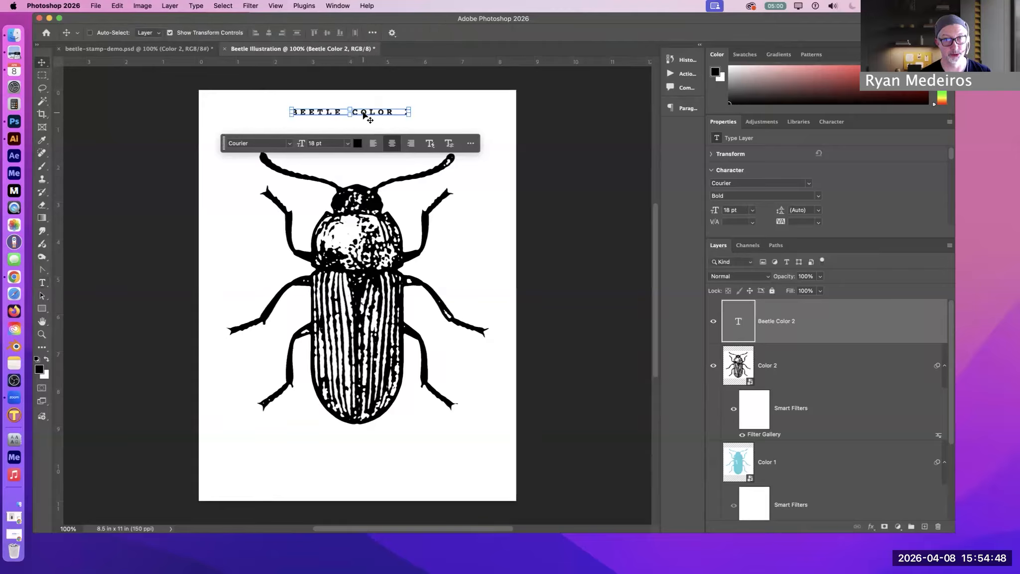
left_click_drag(371, 116, 379, 116)
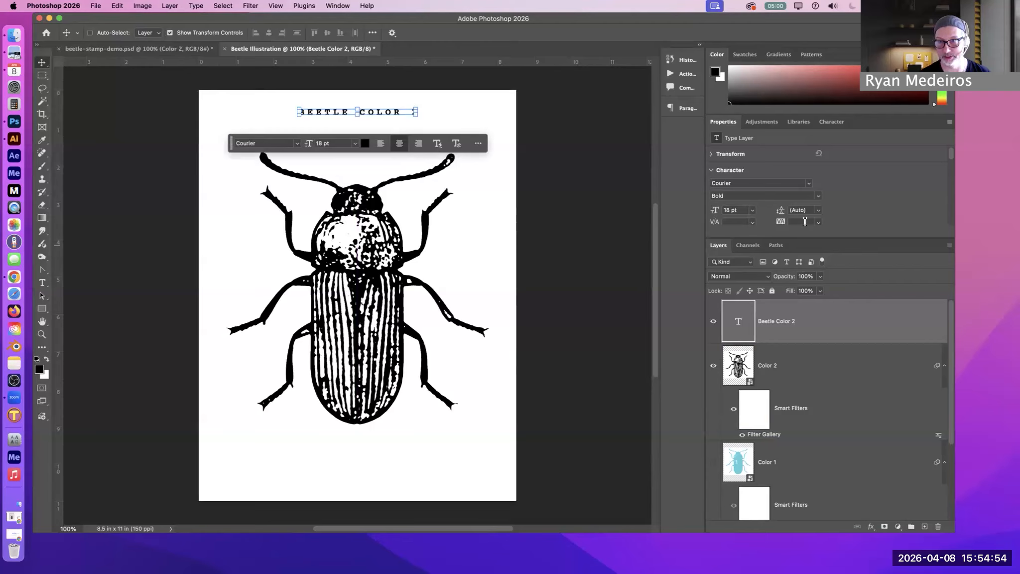
Try tracking 0 on the BEETLE COLOR 2 text, set it to 200 instead, and commit the edit
double_click(373, 109)
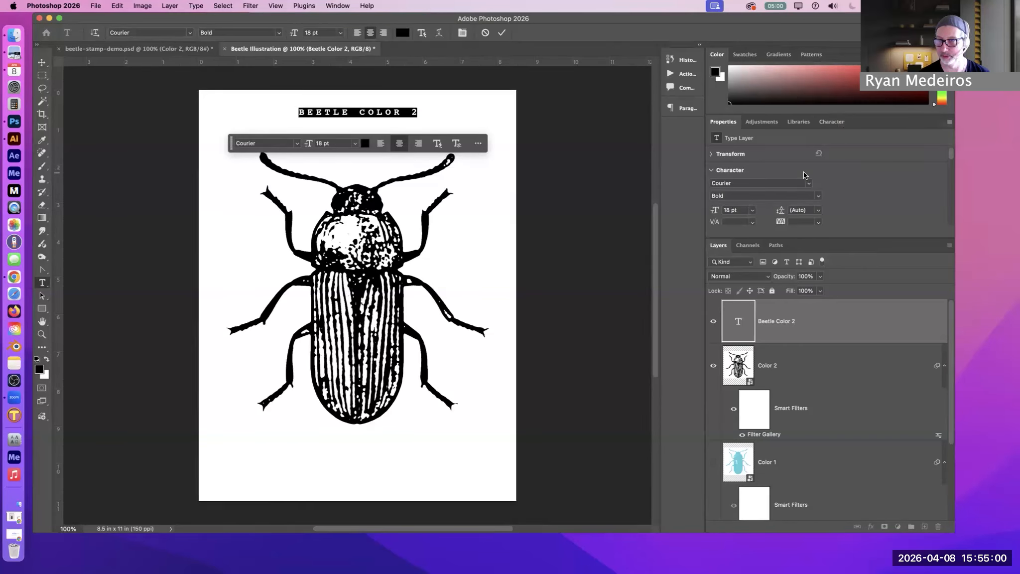
left_click(730, 169)
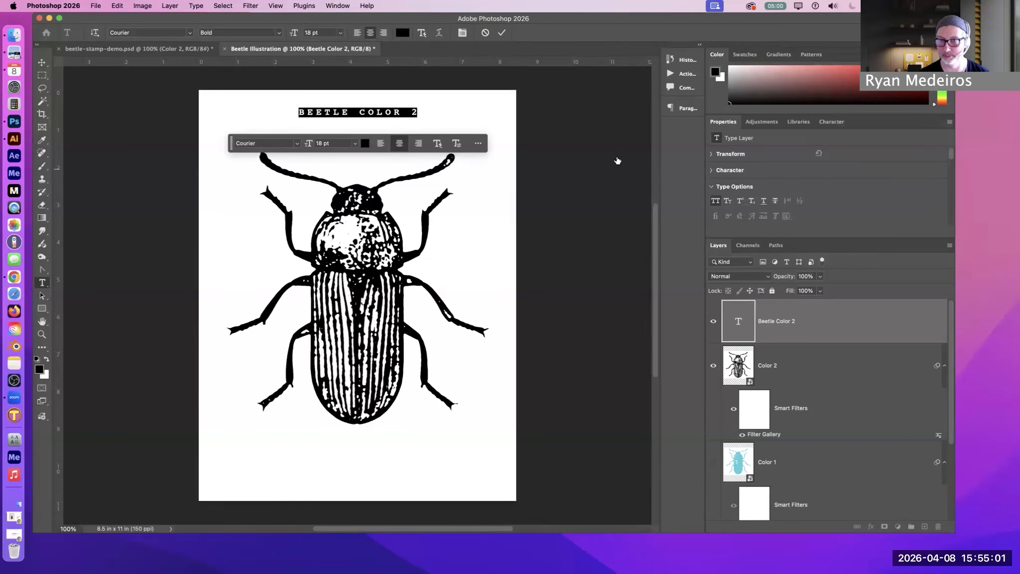
left_click(725, 170)
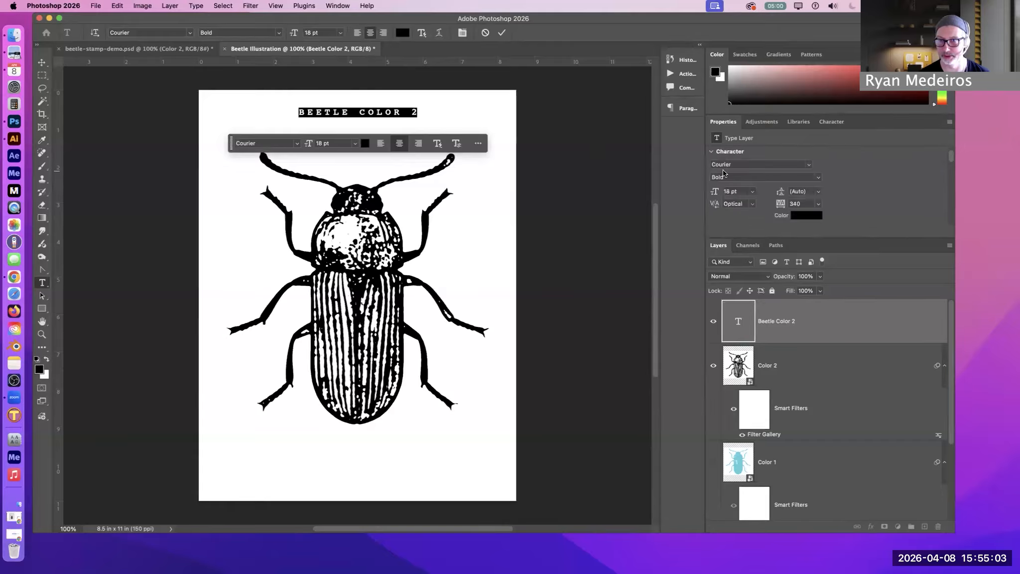
left_click(818, 205)
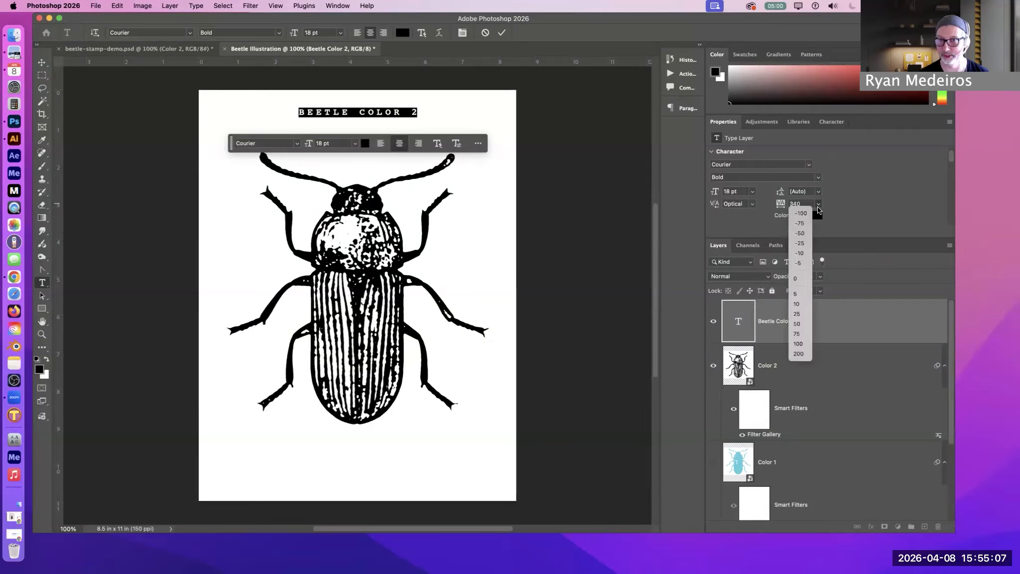
left_click(801, 280)
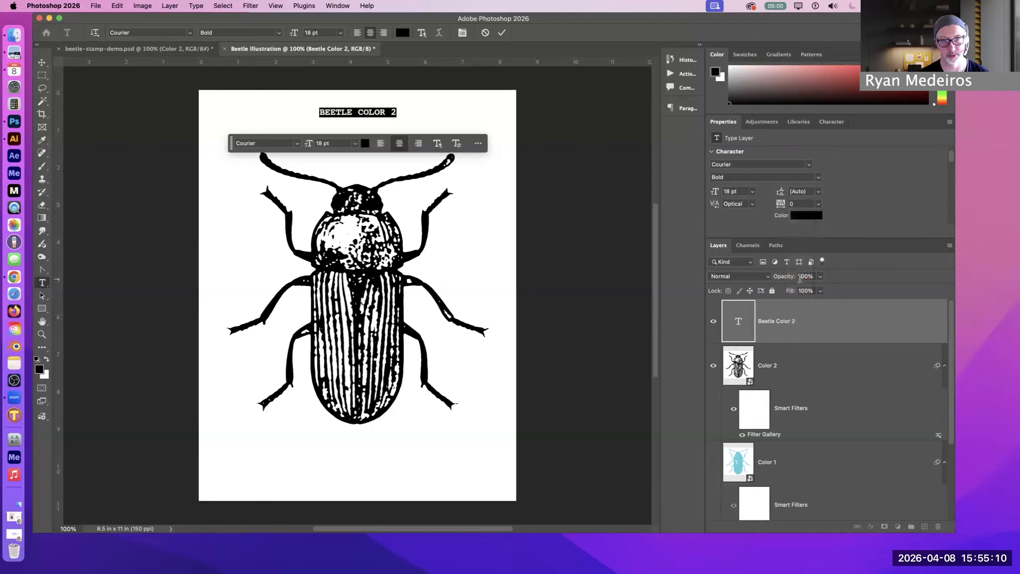
left_click(818, 203)
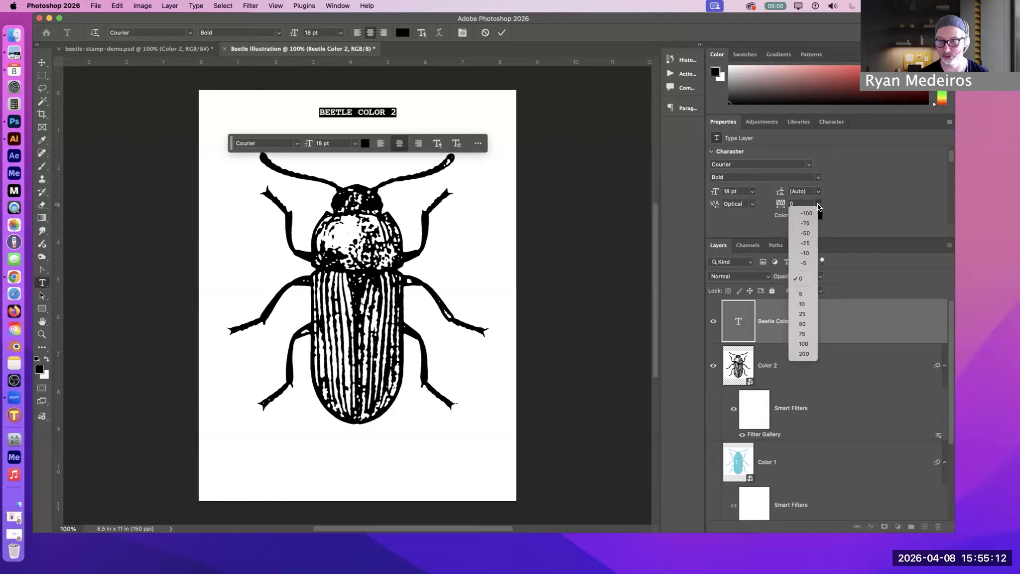
left_click(803, 351)
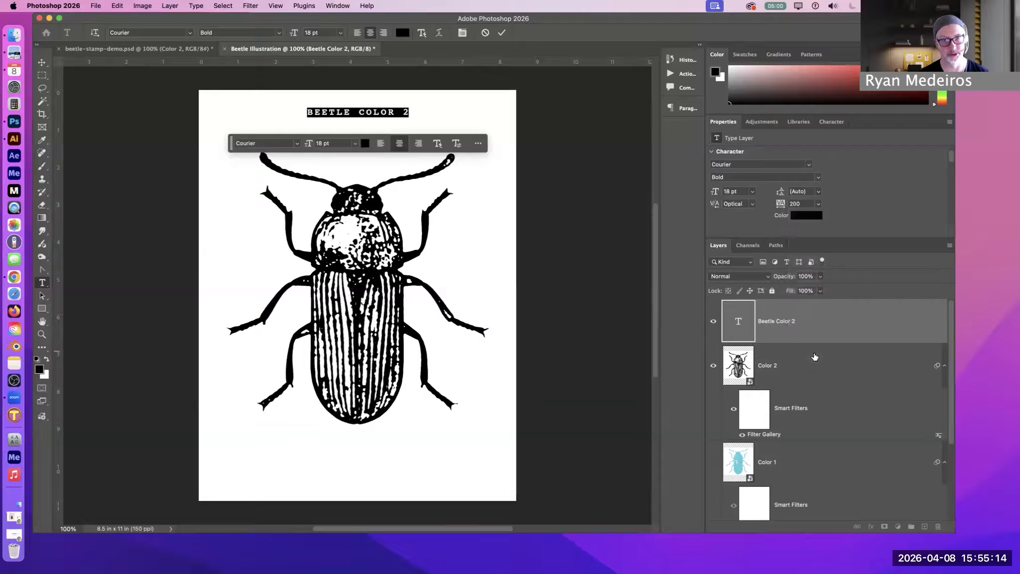
left_click(856, 362)
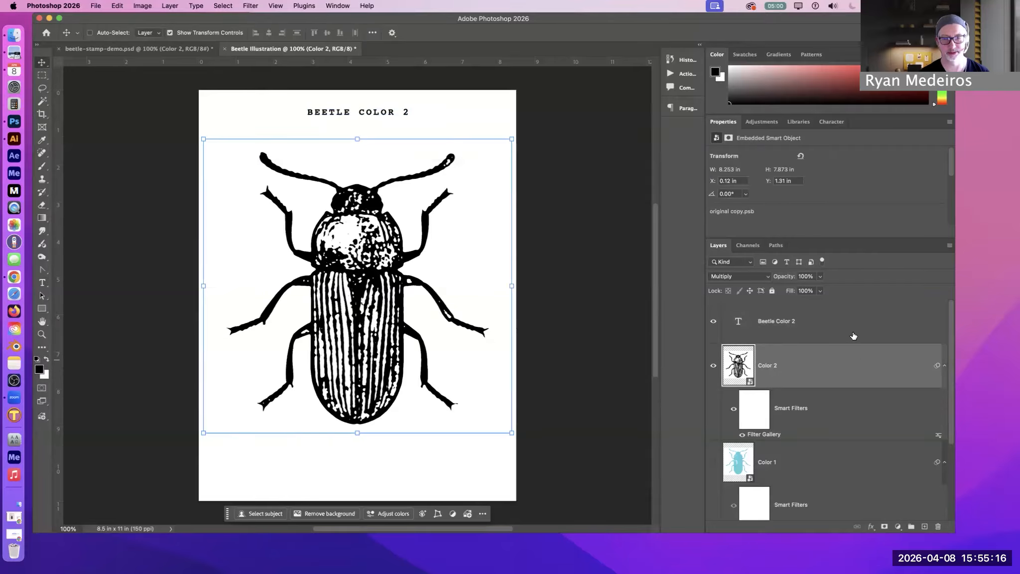
Select the Beetle Color 2 text layer, keeping it and the Color 2 layer shown
left_click(855, 334)
left_click(850, 368)
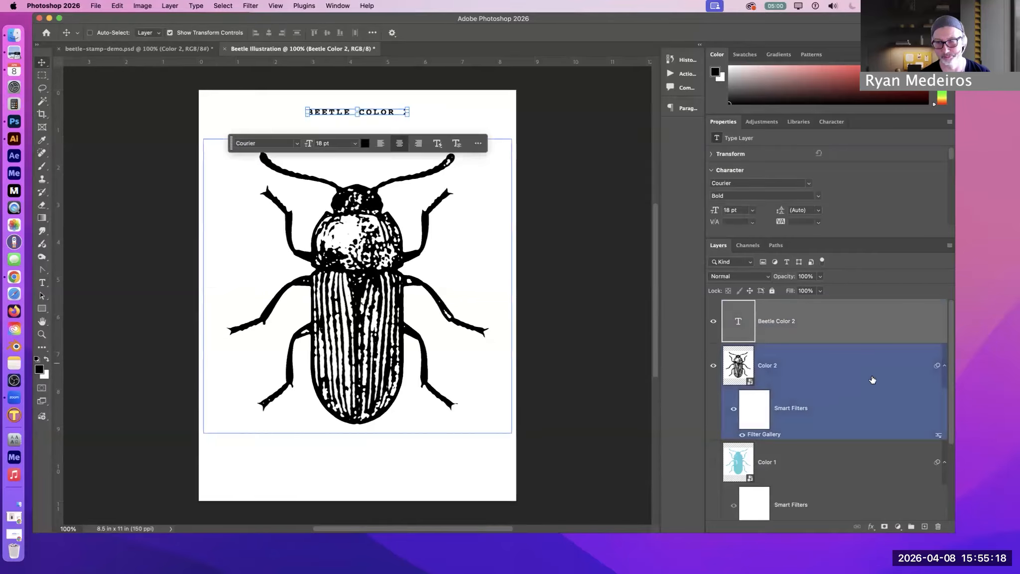
left_click(832, 312)
left_click(822, 362)
left_click(722, 335)
left_click(713, 320)
left_click(712, 321)
left_click(863, 374)
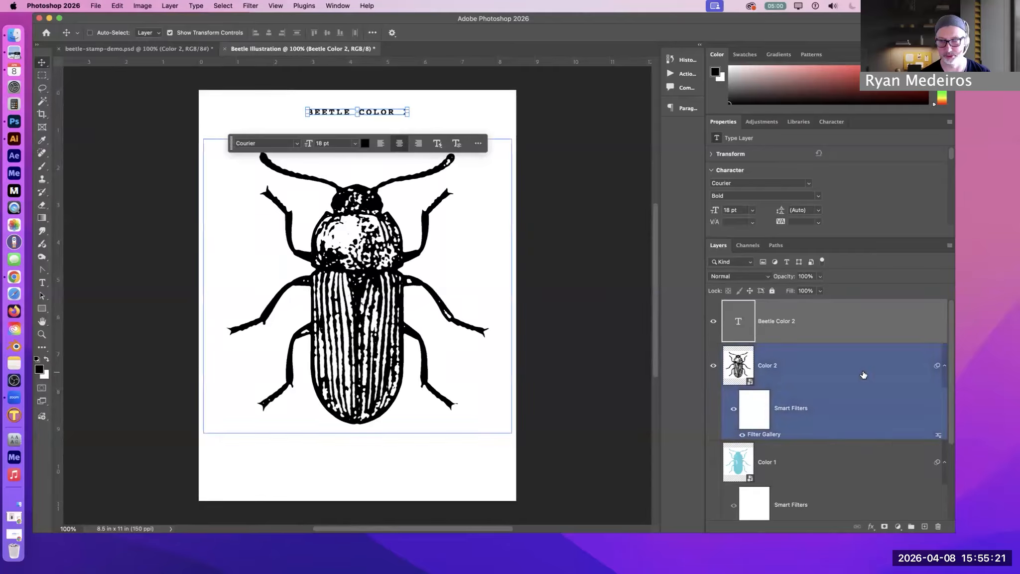
Group the Beetle Color 2 text layer with the Color 2 beetle layer
left_click(801, 367)
left_click(831, 331)
left_click(821, 366)
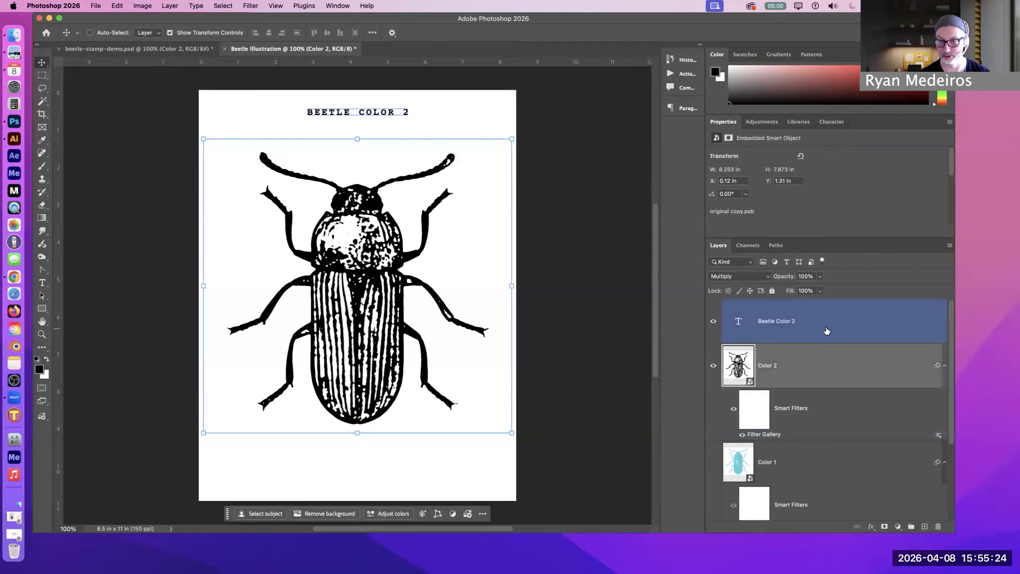
left_click(832, 328)
left_click(851, 370, "shift")
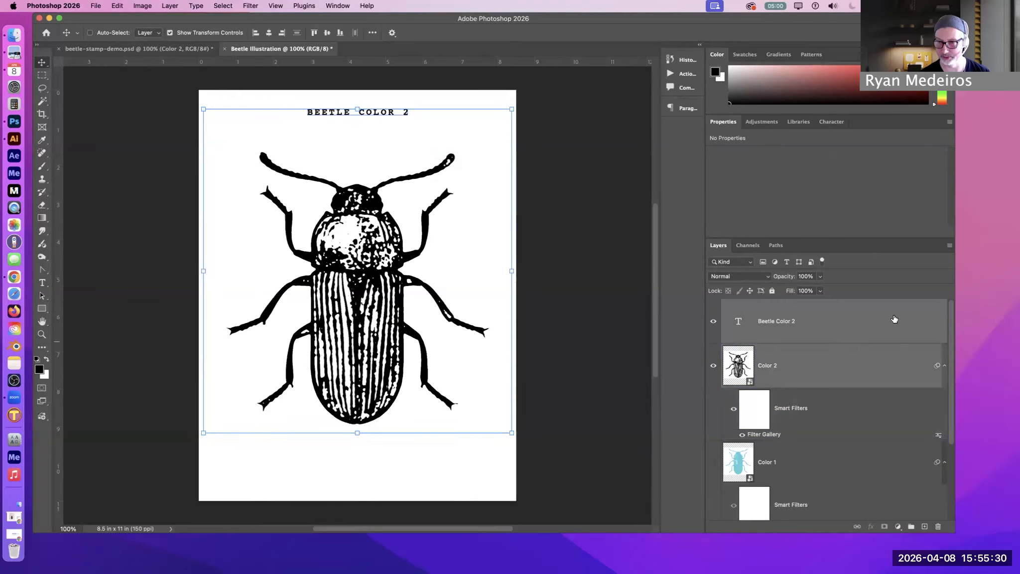
left_click_drag(893, 331, 911, 528)
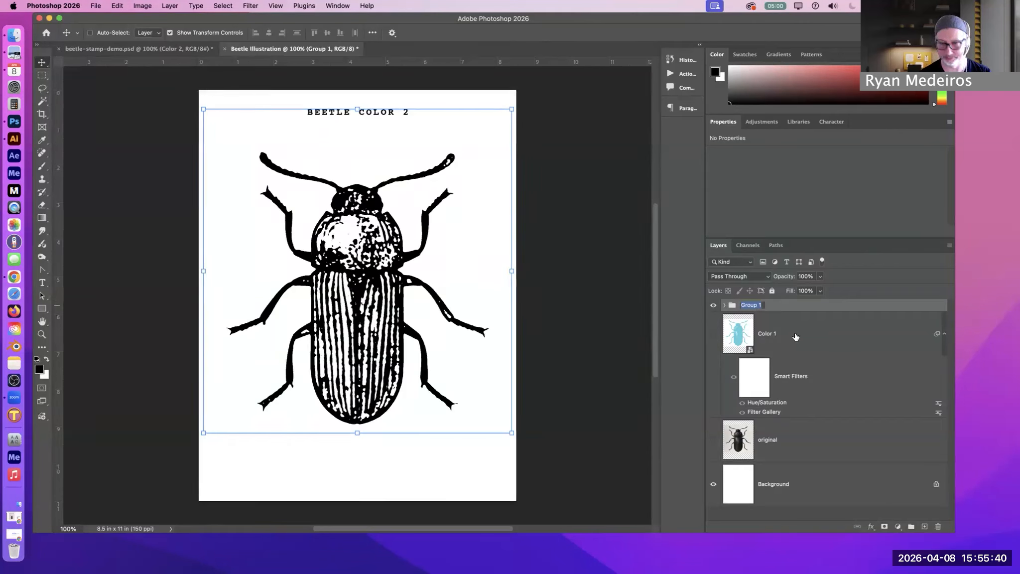
Rename the new layer group as Color 2
double_click(745, 305)
type("Co")
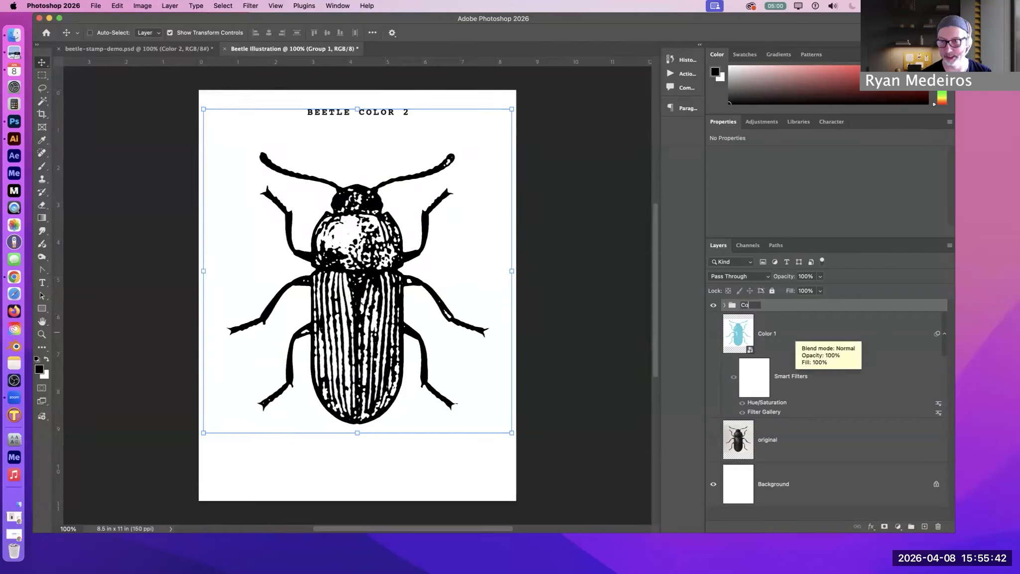
type("lor 2")
key("Return")
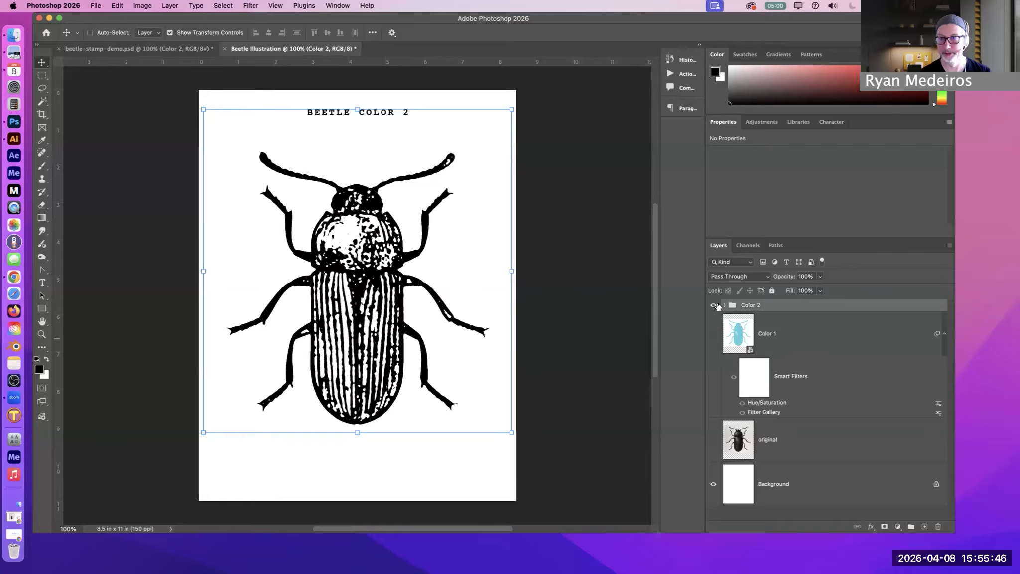
Duplicate the Beetle Color 2 text layer inside the Color 2 group and move the copy below the Color 2 beetle layer
left_click(723, 305)
left_click(826, 393)
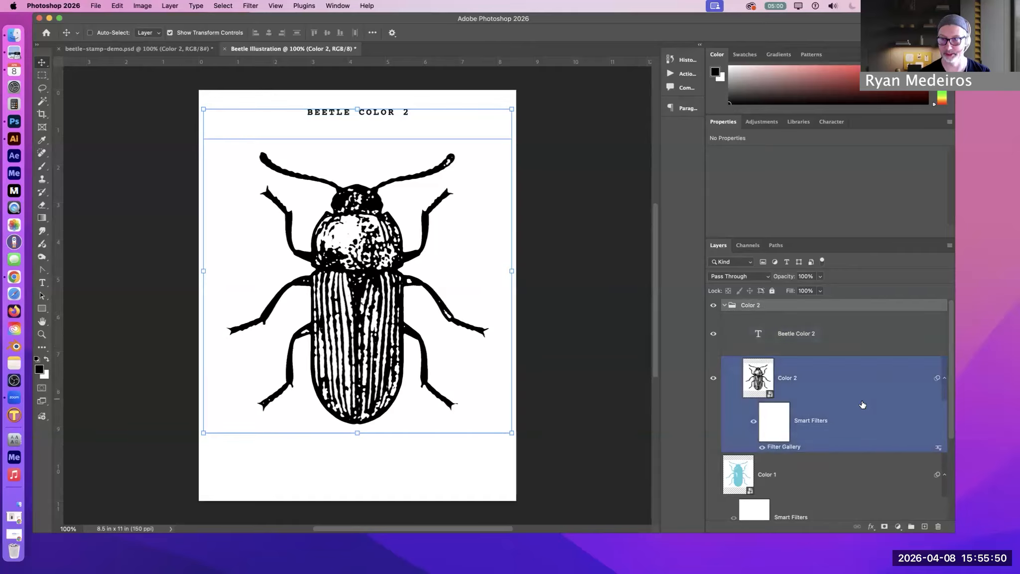
left_click(824, 338)
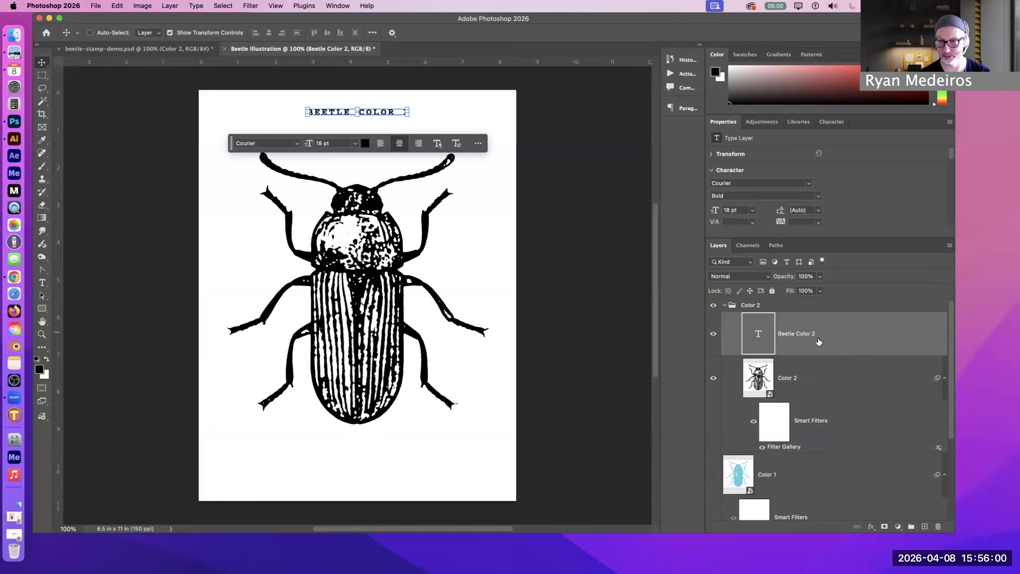
left_click_drag(892, 348, 925, 527)
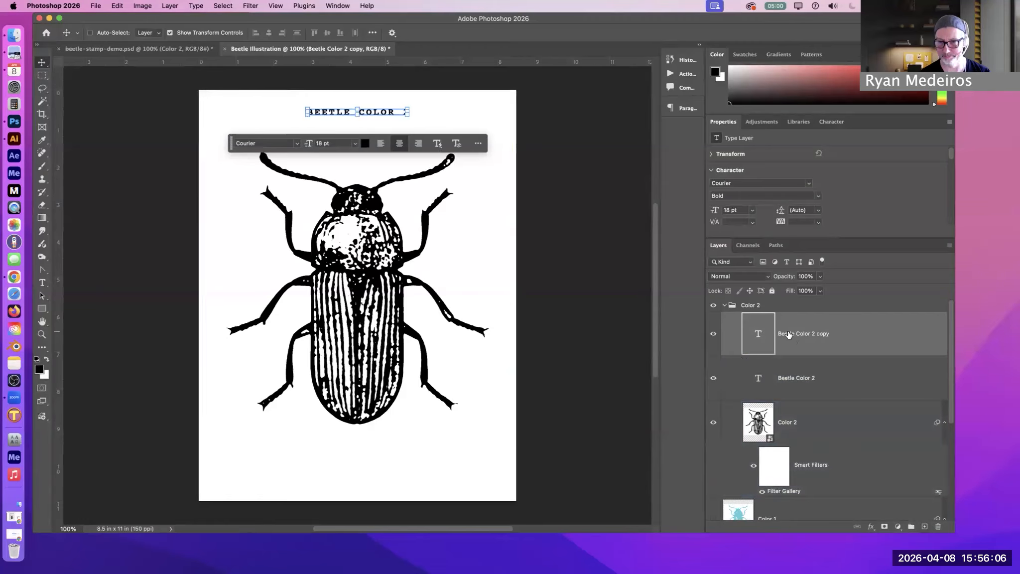
left_click_drag(786, 330, 797, 493)
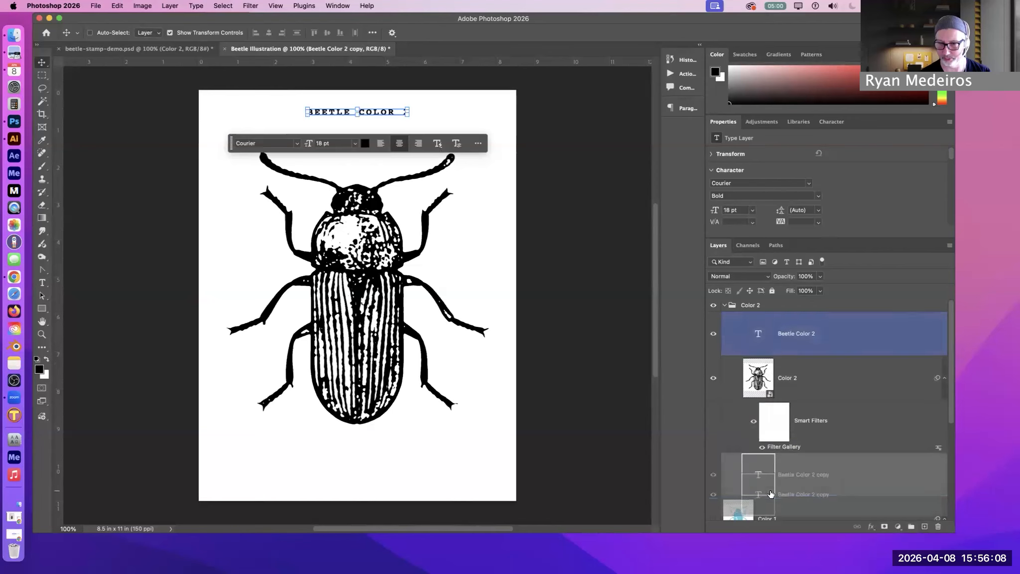
Move the copied text layer out of the Color 2 group to just above the Color 1 layer, leaving the group collapsed
left_click(790, 420)
left_click(731, 303)
left_click(725, 305)
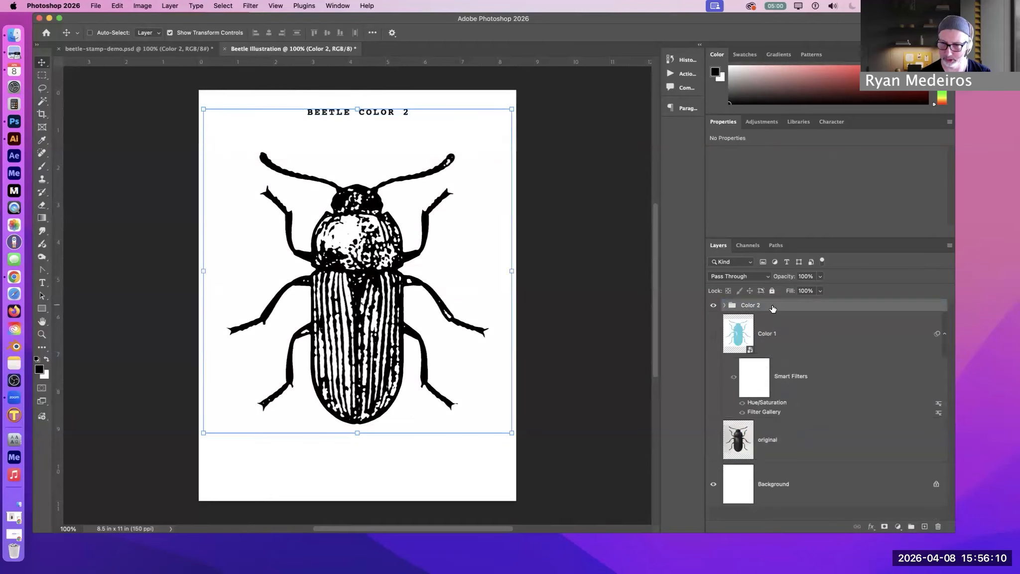
left_click(725, 305)
left_click(759, 345)
left_click(767, 491)
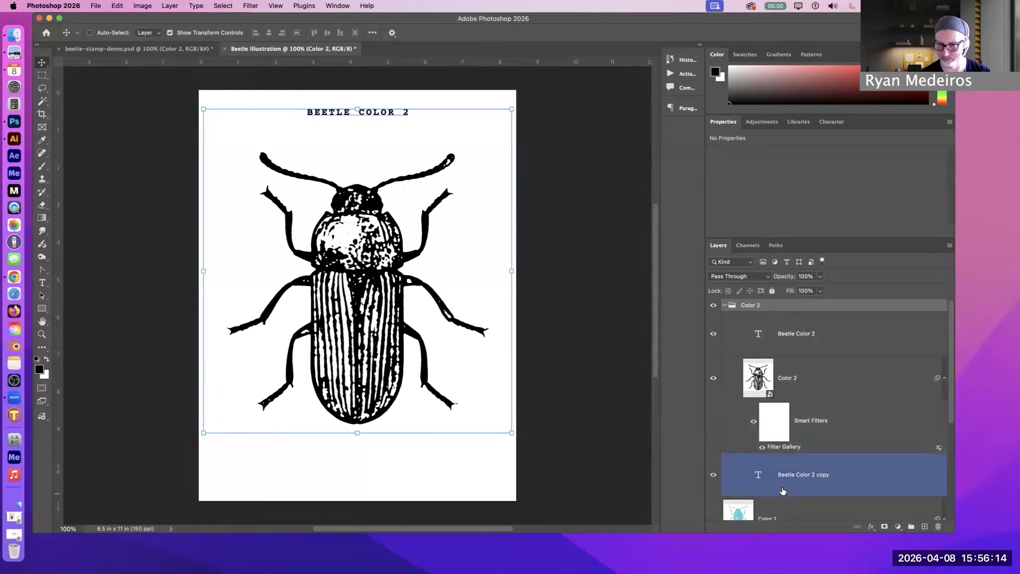
left_click(798, 452)
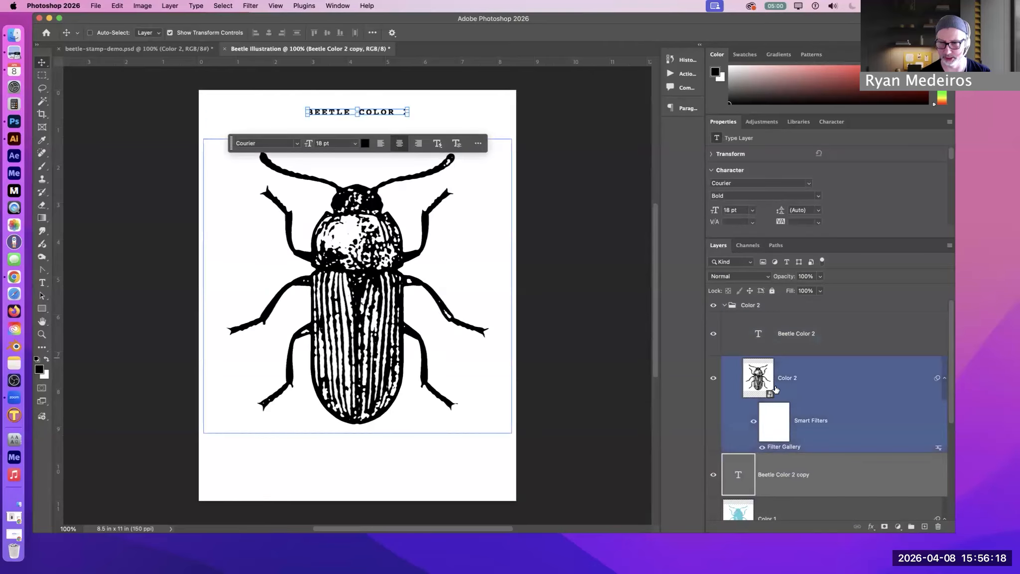
left_click(724, 305)
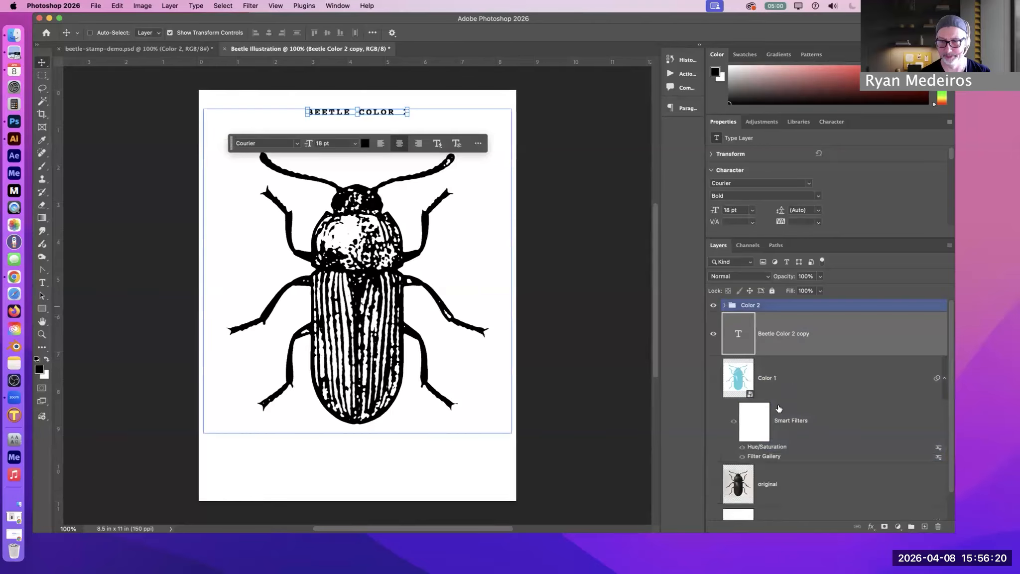
Hide the Color 2 group and show the Color 1 beetle layer beneath the copied text
left_click(714, 307)
left_click(715, 307)
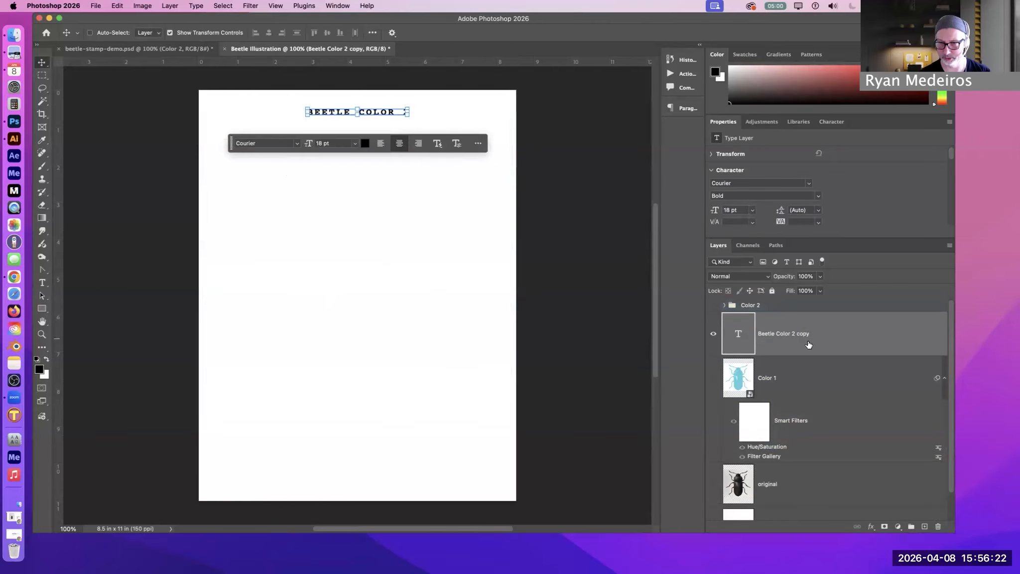
left_click(712, 381)
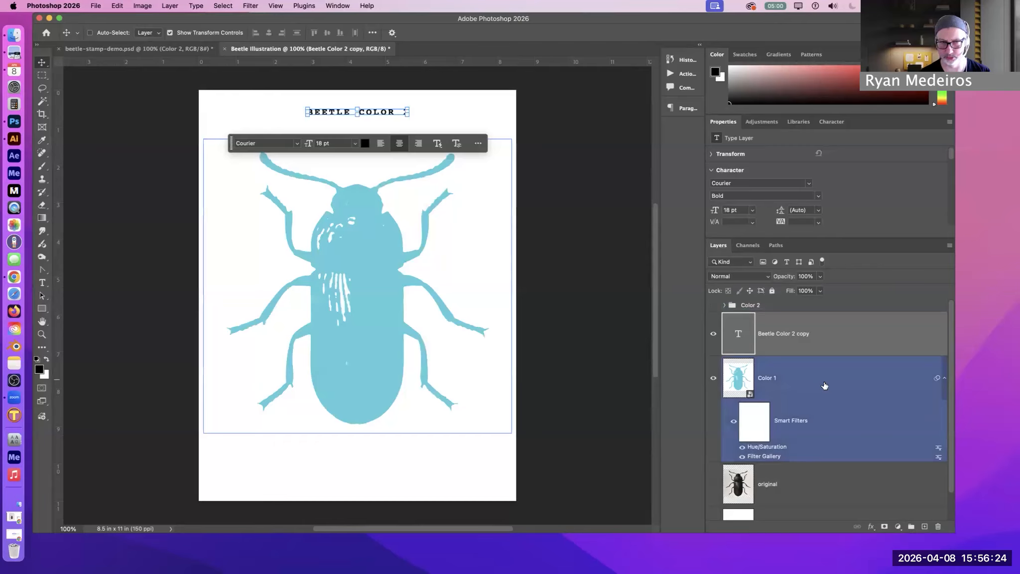
left_click(816, 352)
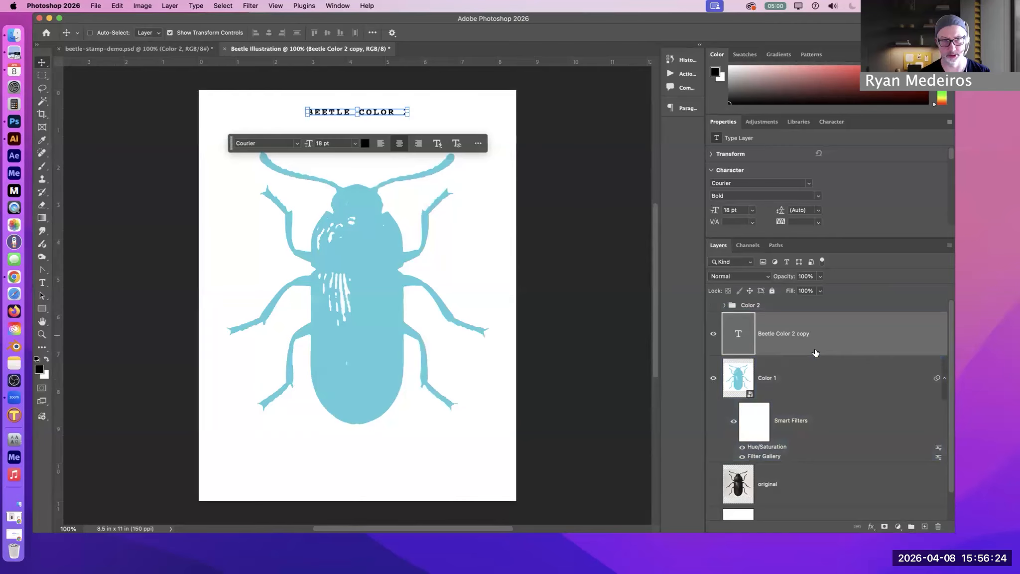
Change the copied text above the beetle to BEETLE COLOR 1 and commit the edit
double_click(737, 335)
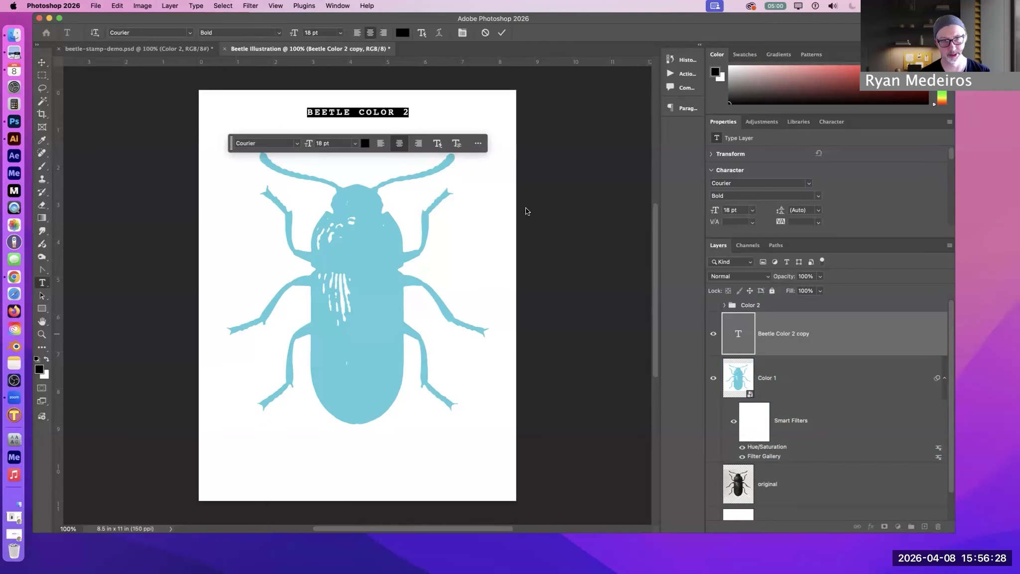
left_click(408, 112)
key("BackSpace")
type("1")
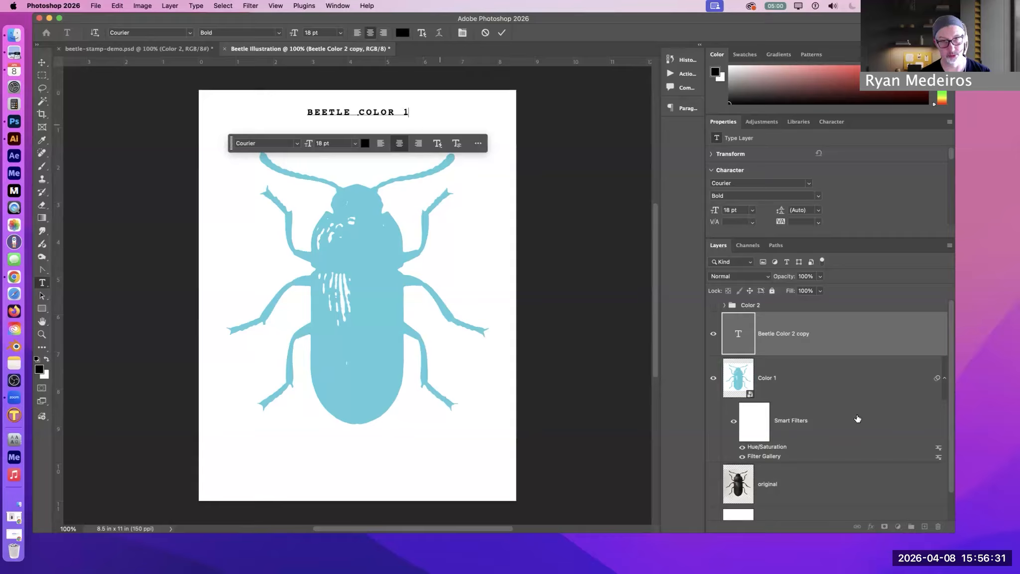
left_click(800, 346)
Group the Beetle Color 1 text with the Color 1 beetle layer and name the group Color 1
left_click(824, 388)
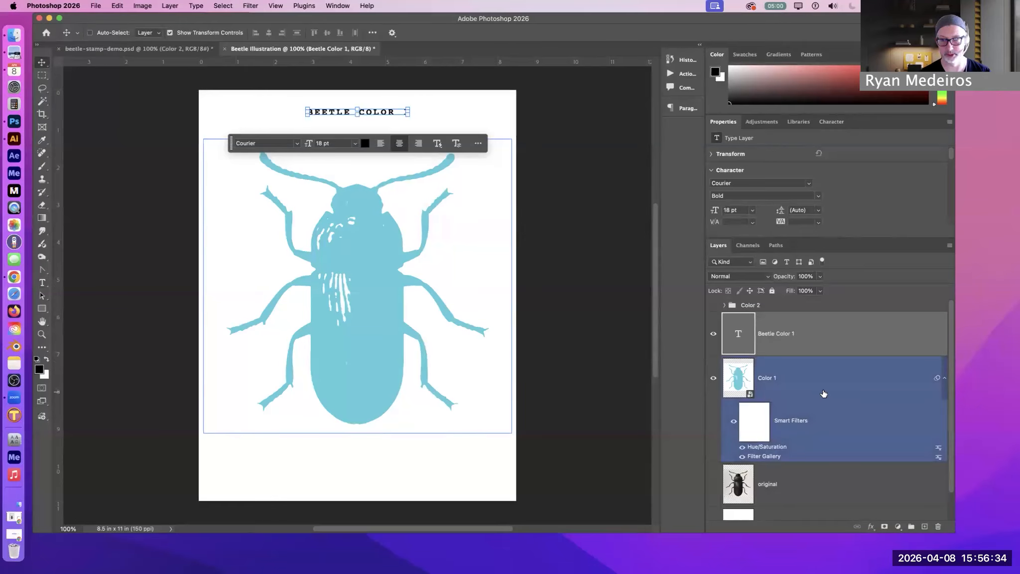
left_click(841, 338)
left_click(842, 374, "shift")
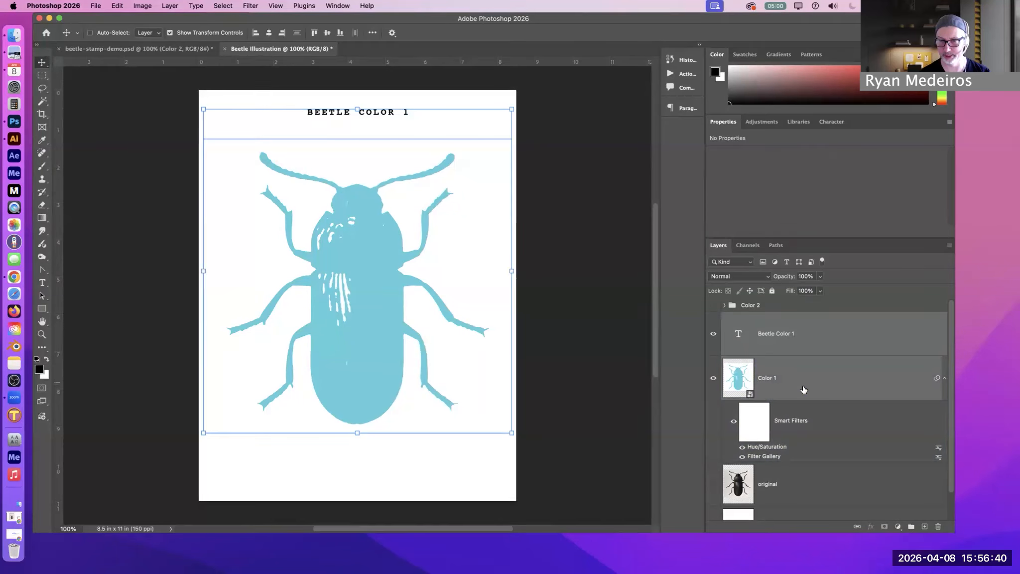
left_click_drag(879, 377, 914, 529)
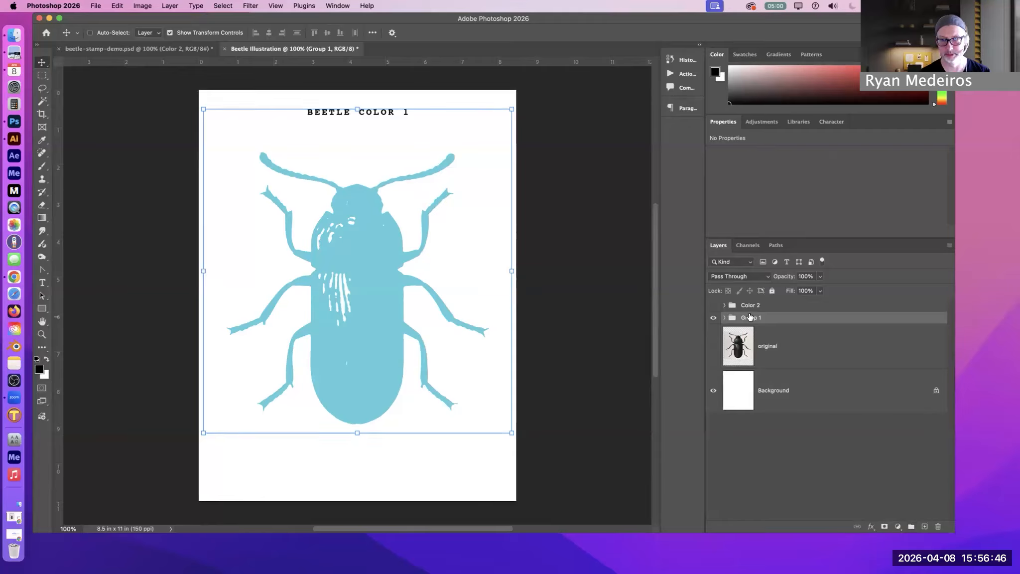
type("Colo")
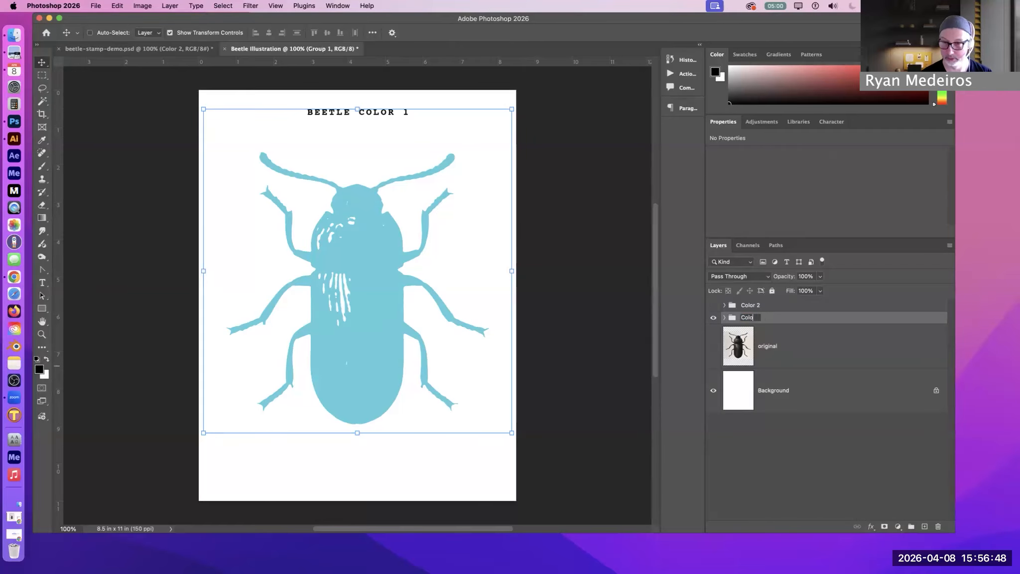
type("r 1")
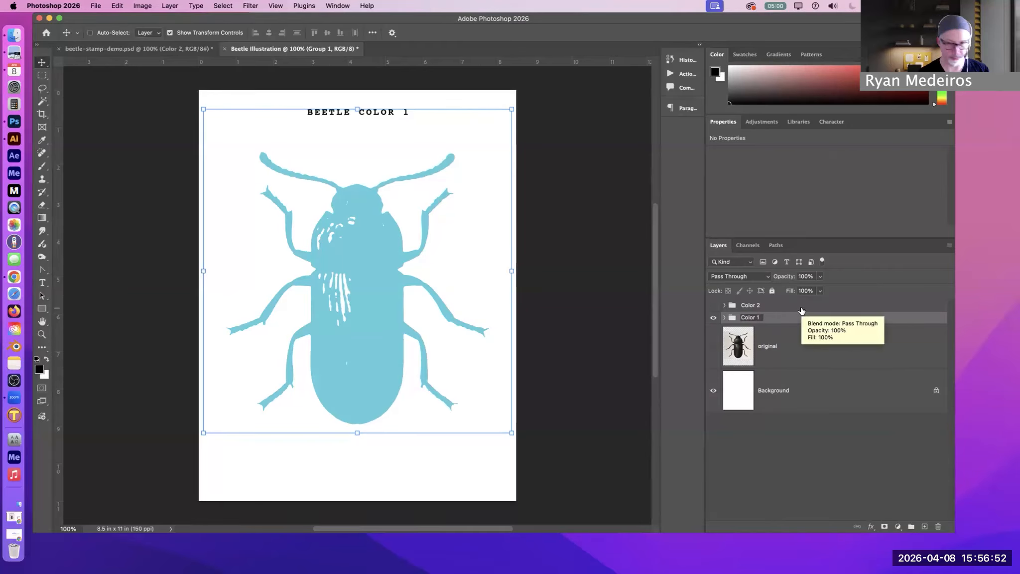
Compare the Color 2 and Color 1 groups by toggling their visibility and inspecting the layers inside Color 1
left_click(712, 307)
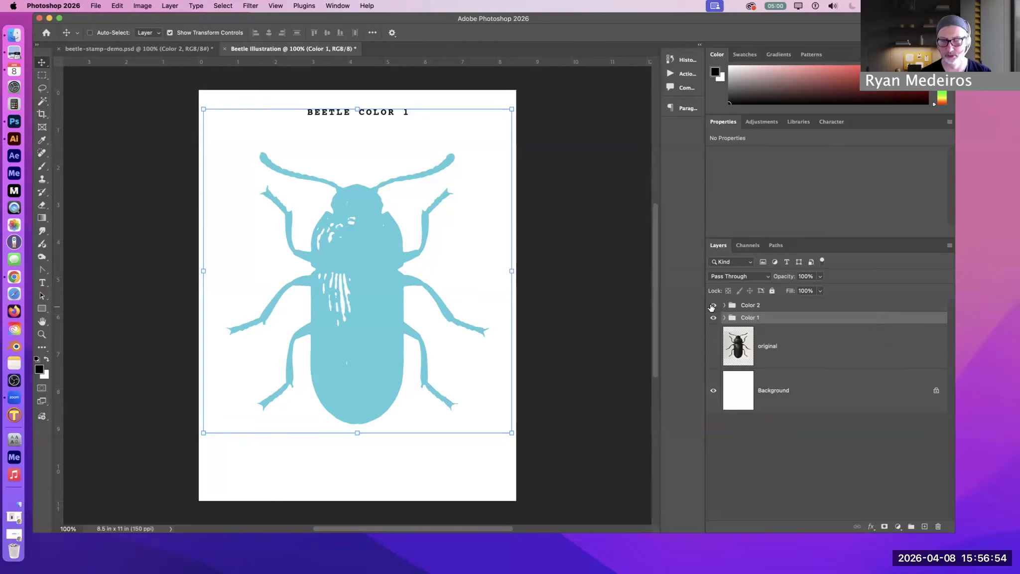
left_click(713, 304)
left_click(724, 318)
left_click(787, 394)
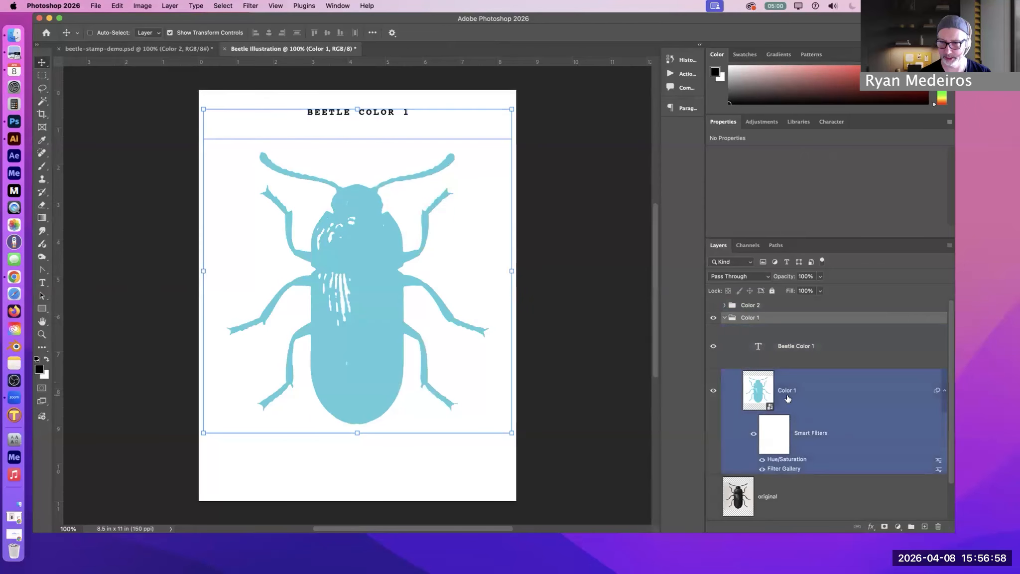
left_click(724, 317)
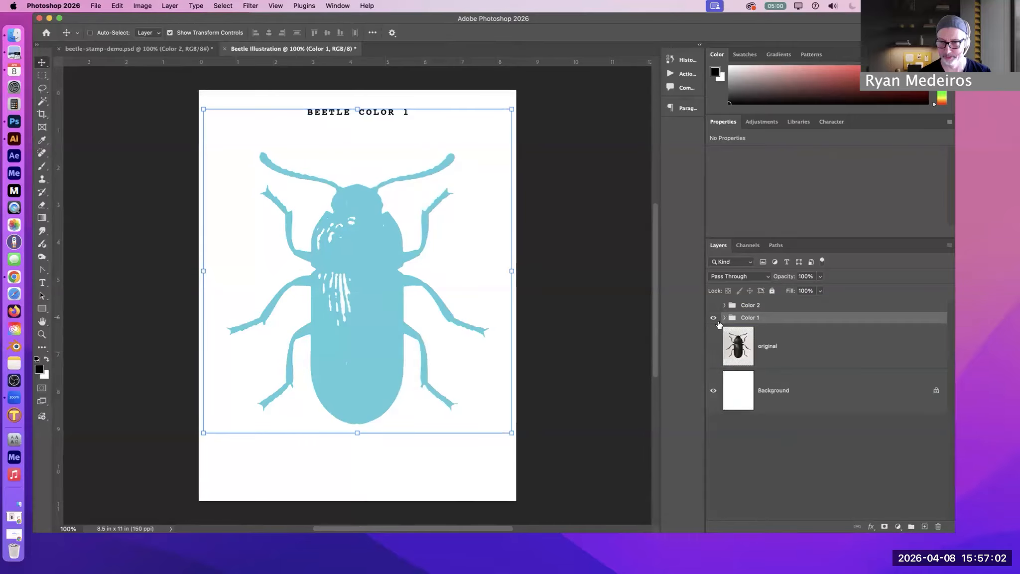
left_click(713, 305)
left_click(713, 317)
left_click(713, 317)
Show only the Color 1 group's artwork and turn off the Hue/Saturation smart filter on its beetle layer
left_click(724, 318)
left_click(713, 305)
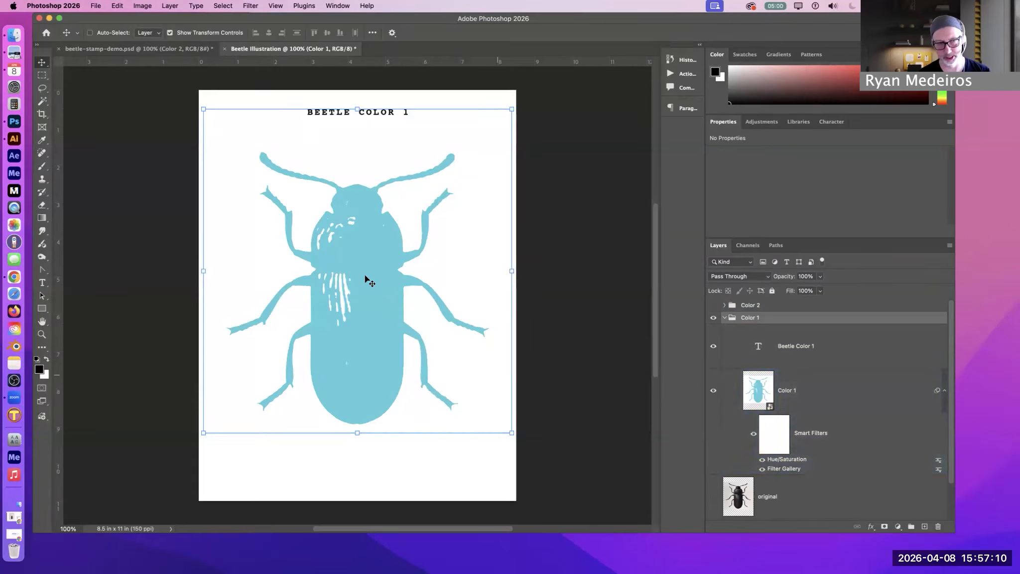
left_click(762, 460)
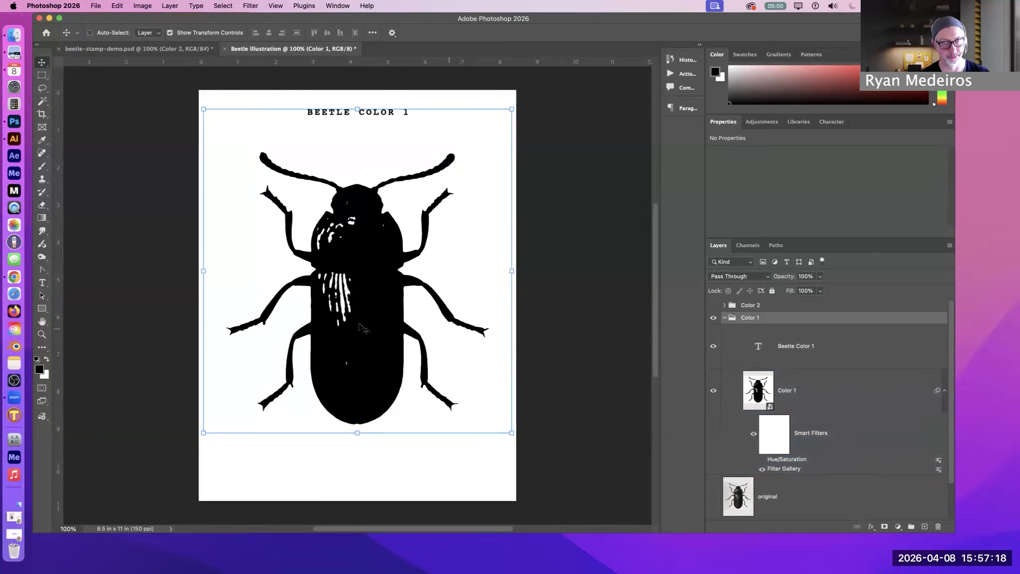
Save the document in Photoshop format as Beetle Illustration.psd in the Desktop's Stamp Demo folder, with Maximize Compatibility on
left_click(97, 5)
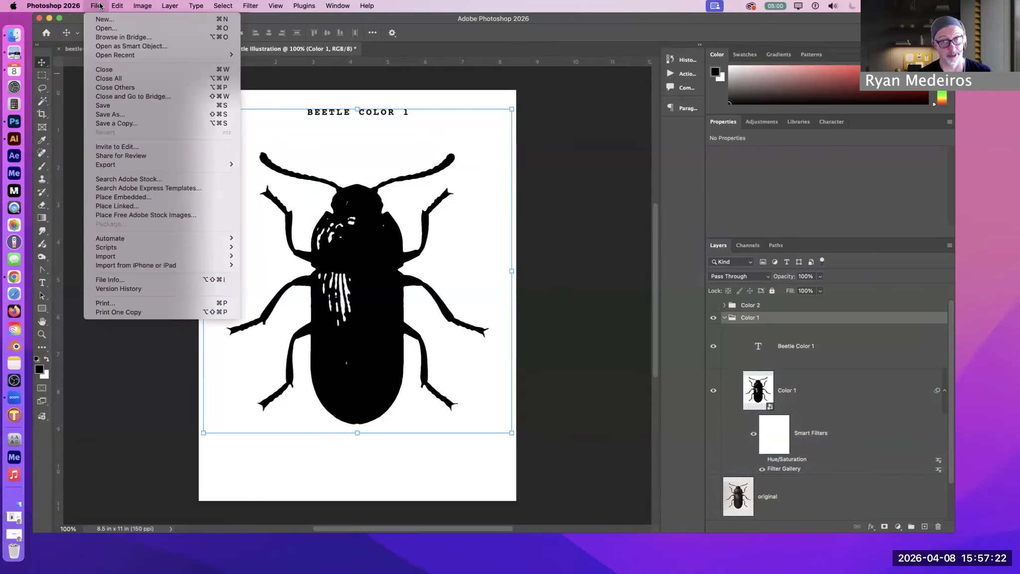
left_click(100, 5)
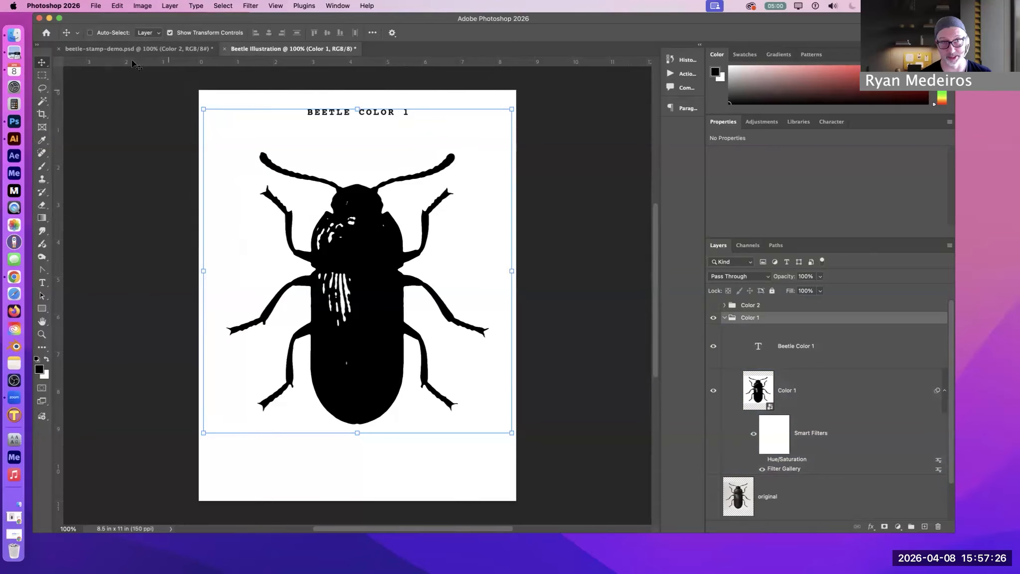
left_click(99, 5)
left_click(109, 114)
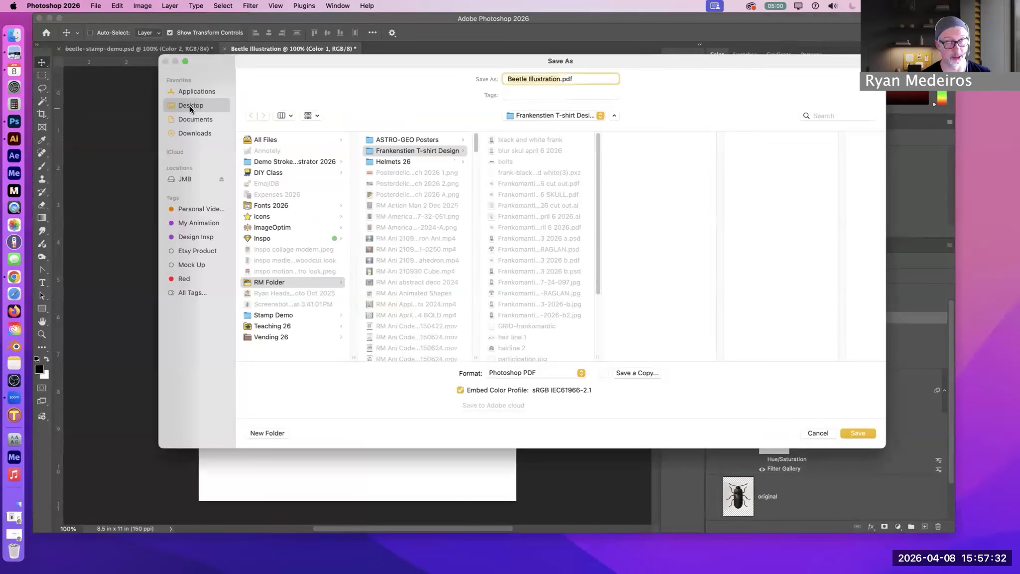
left_click(285, 316)
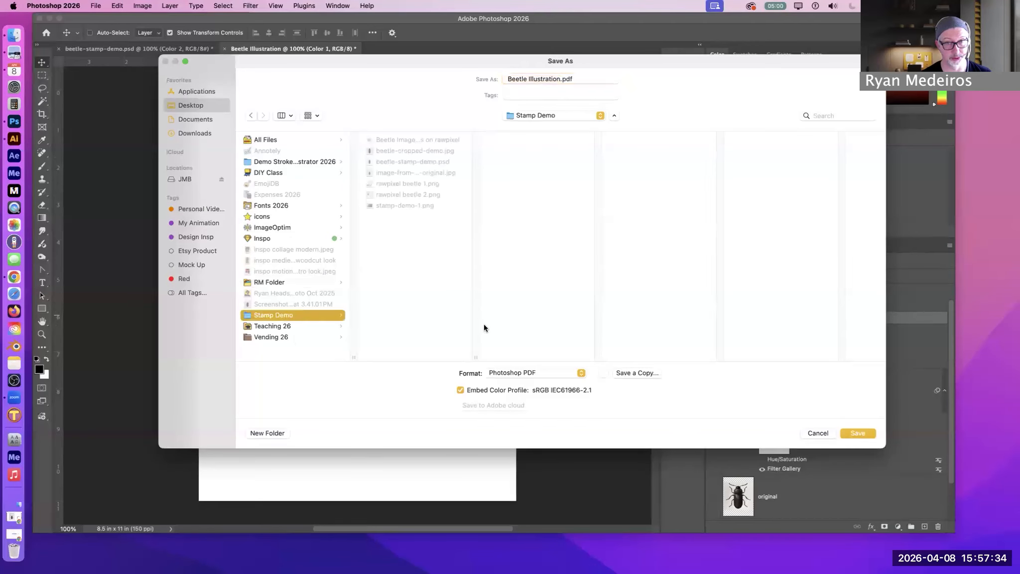
left_click(560, 80)
left_click(412, 256)
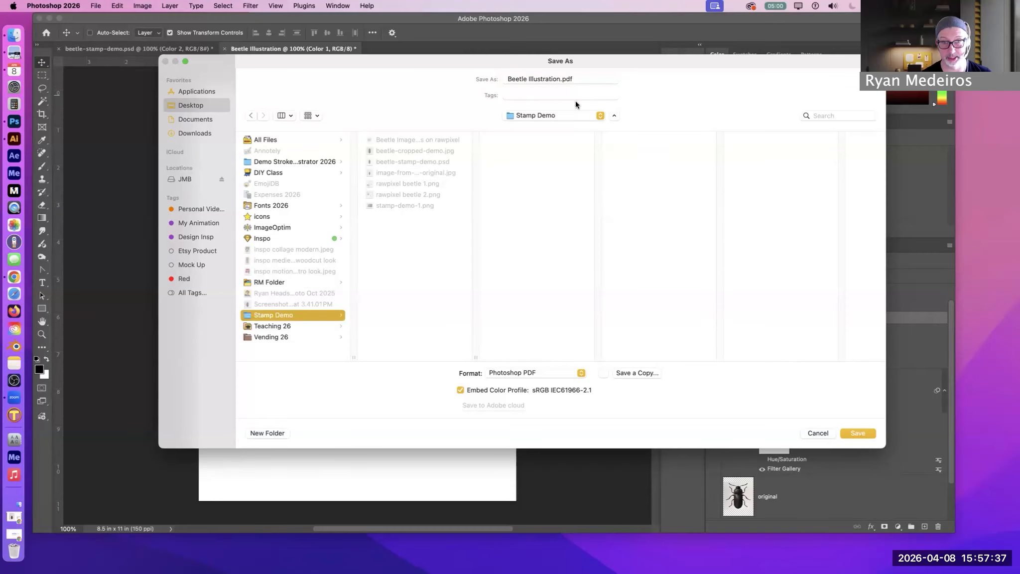
left_click(551, 372)
left_click(547, 347)
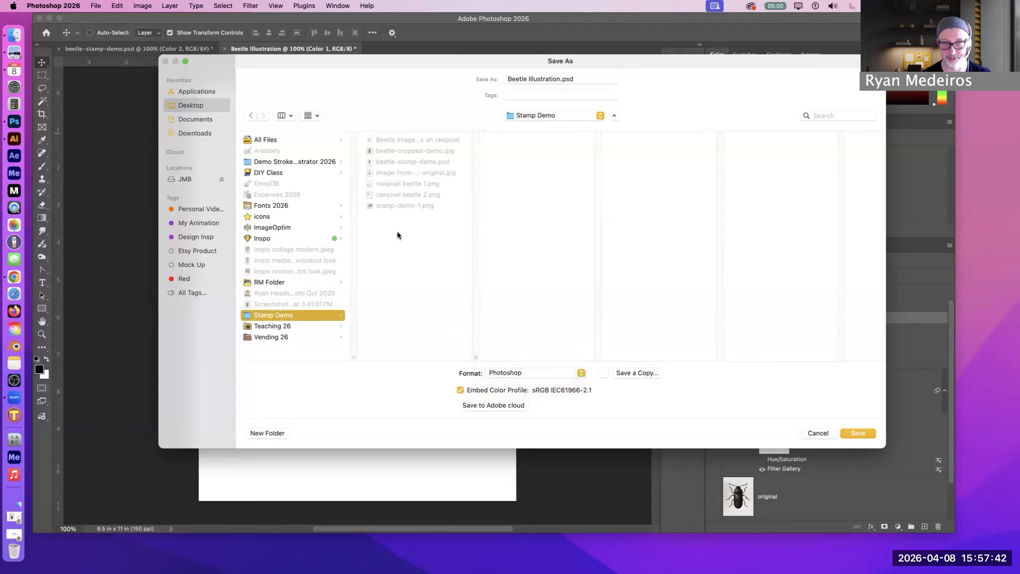
left_click(847, 432)
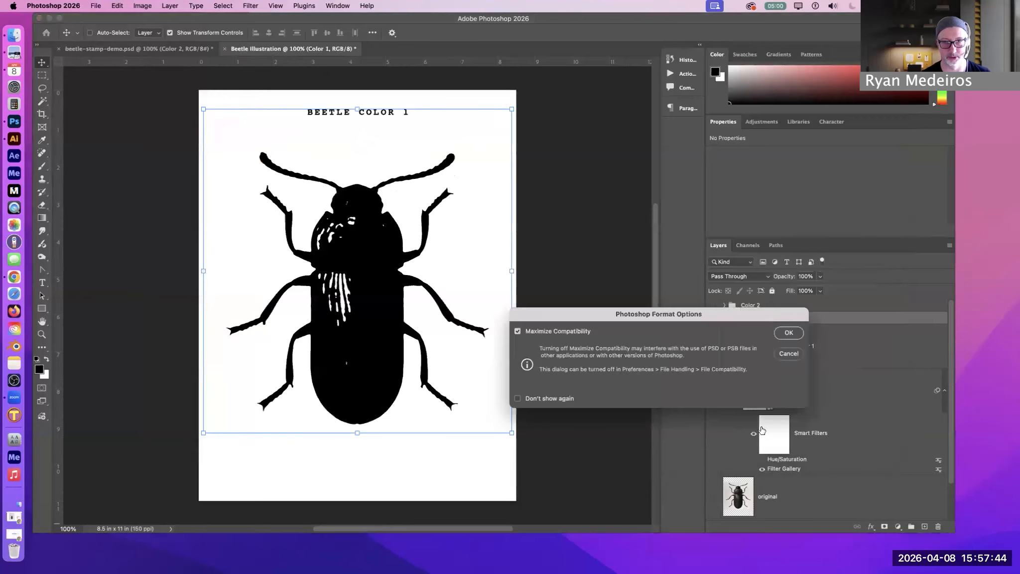
left_click(788, 333)
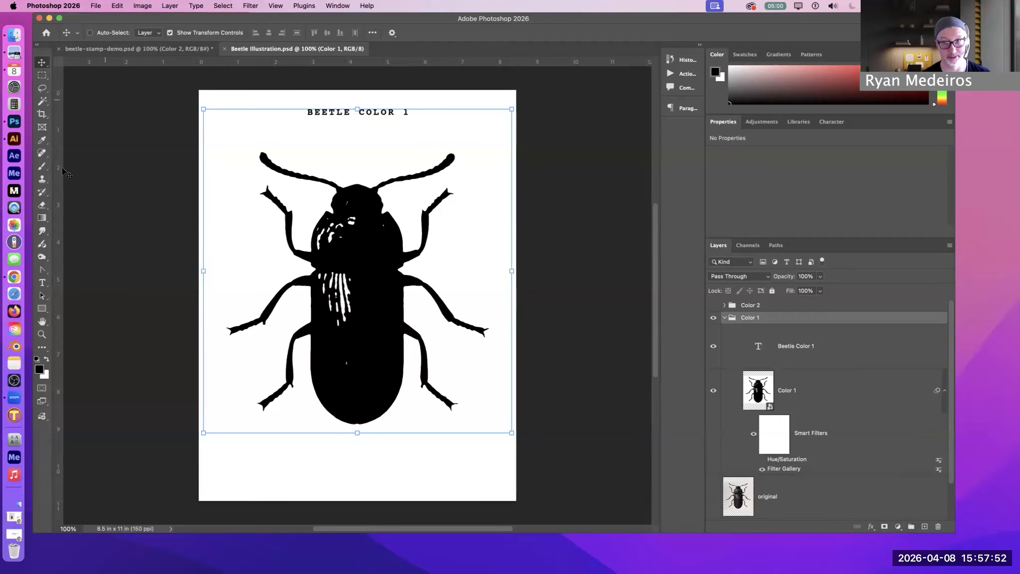
Save the Color 1 artwork under the name Beetle Illustration Color 1 in Photoshop PDF format in the Stamp Demo folder
left_click(98, 6)
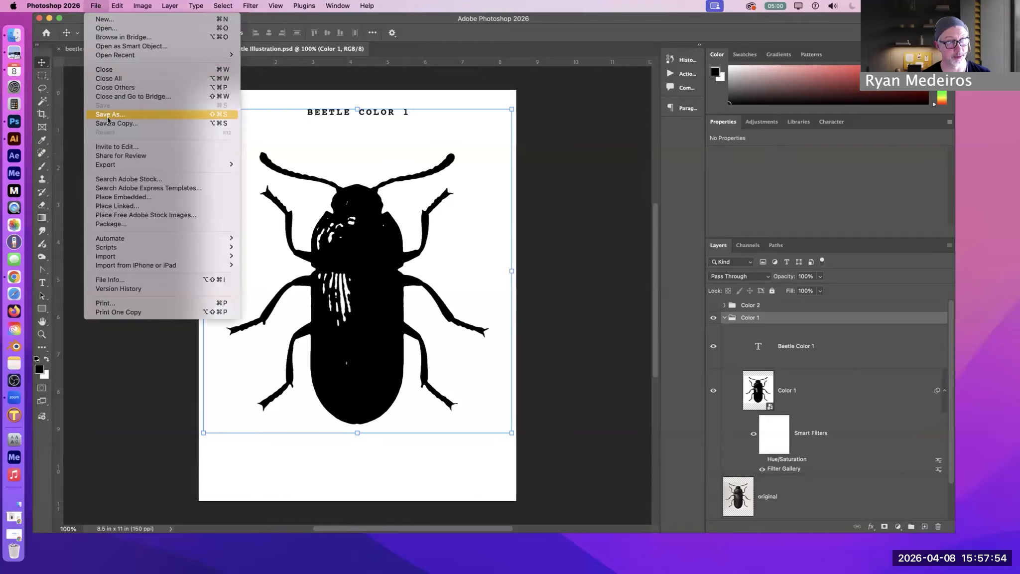
left_click(675, 280)
key("super+shift+s")
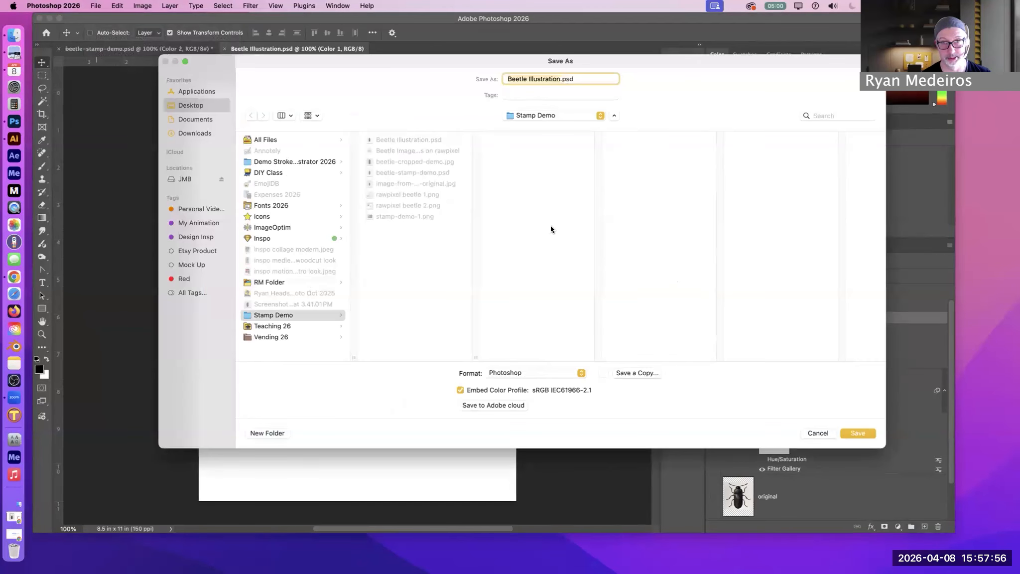
left_click(559, 79)
type("Color 1")
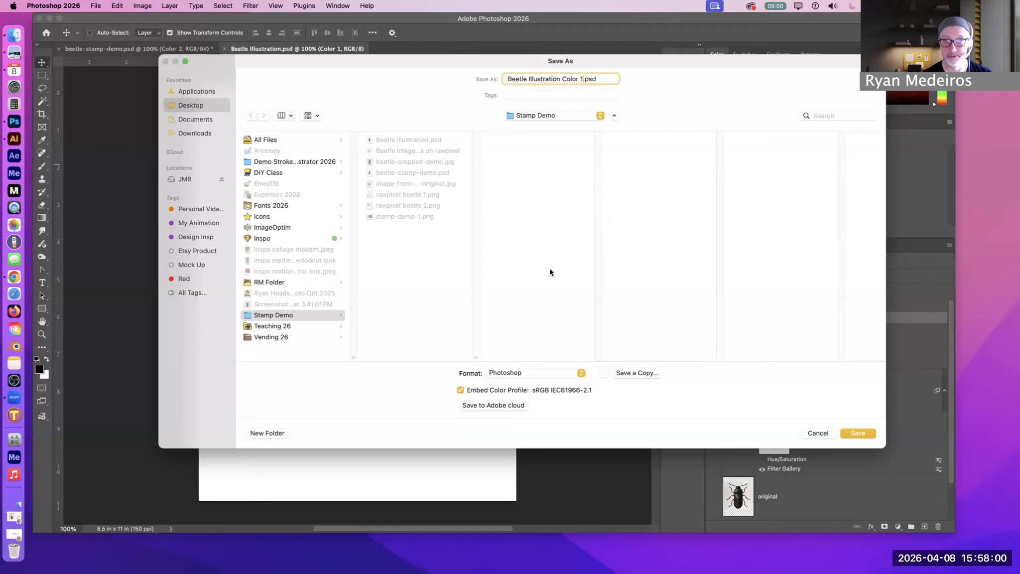
left_click(523, 371)
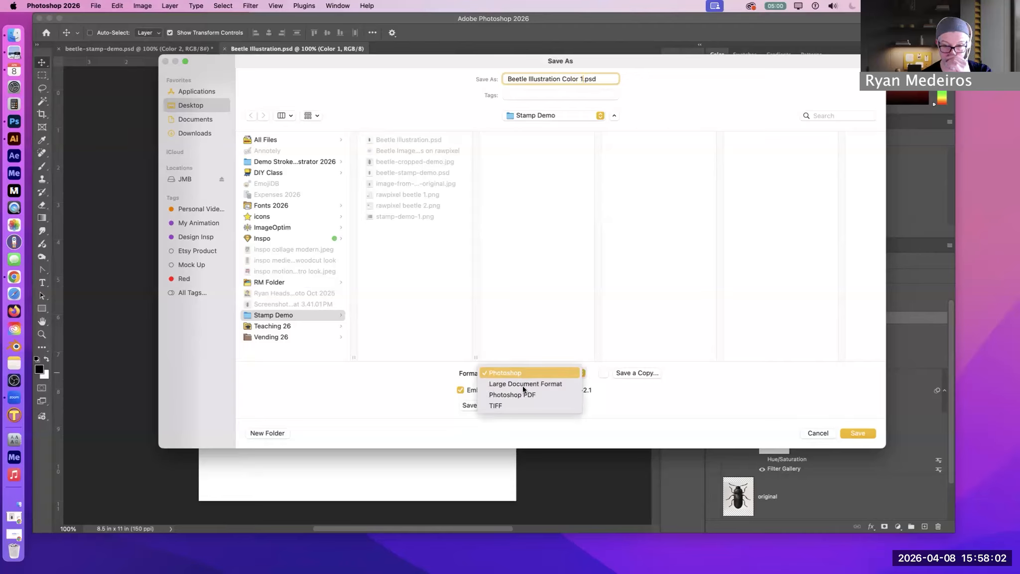
left_click(525, 395)
left_click(416, 260)
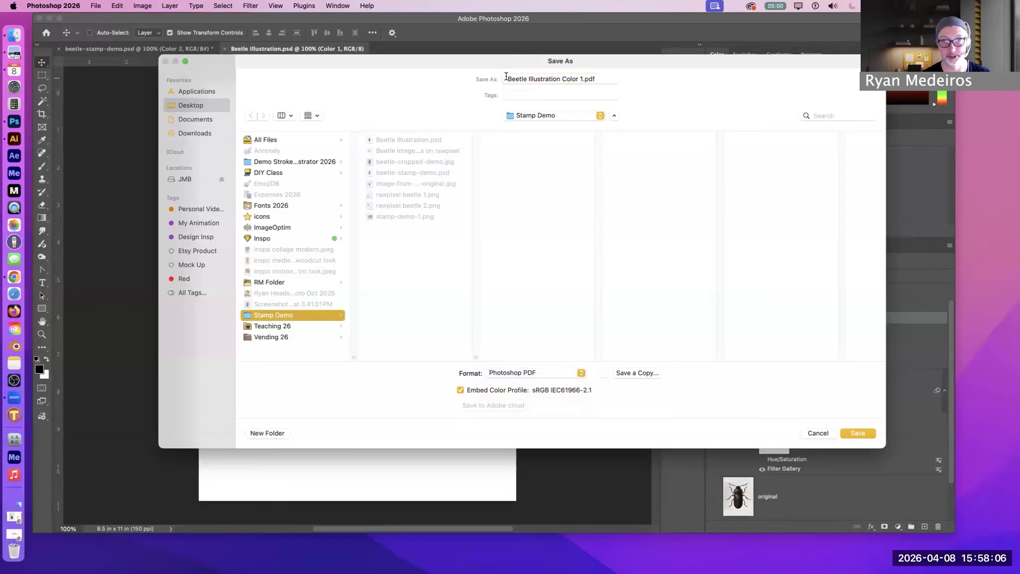
left_click_drag(506, 77, 598, 79)
left_click(857, 432)
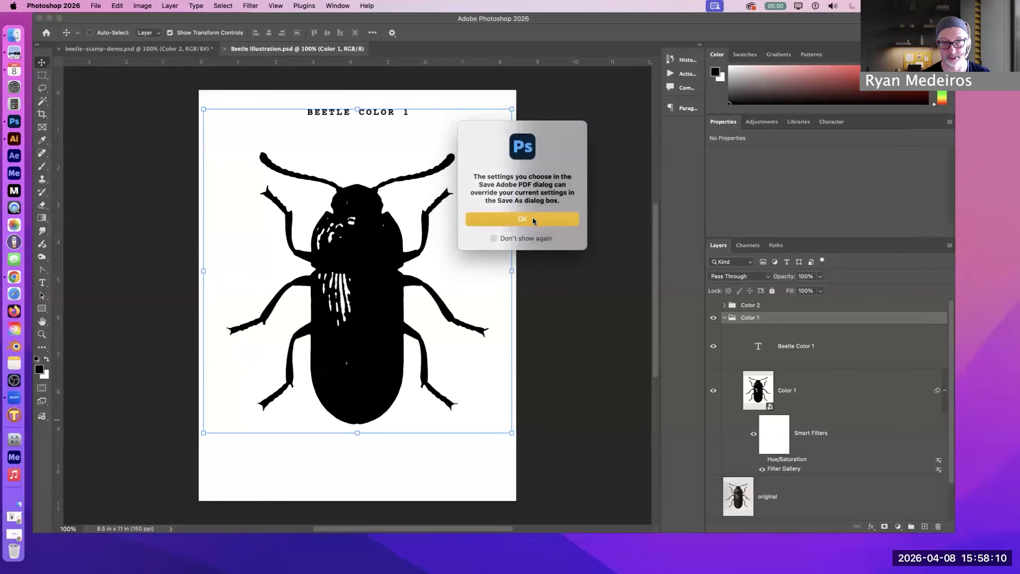
Accept the High Quality Print PDF settings with Photoshop editing capabilities preserved and finish saving the Color 1 PDF
left_click(532, 217)
left_click(610, 371)
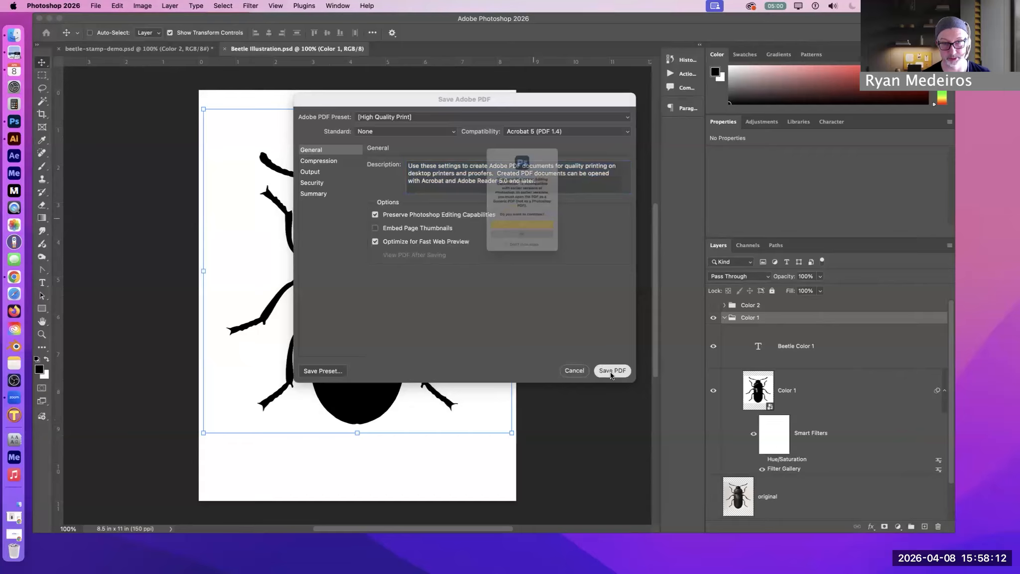
left_click(521, 244)
left_click(822, 454)
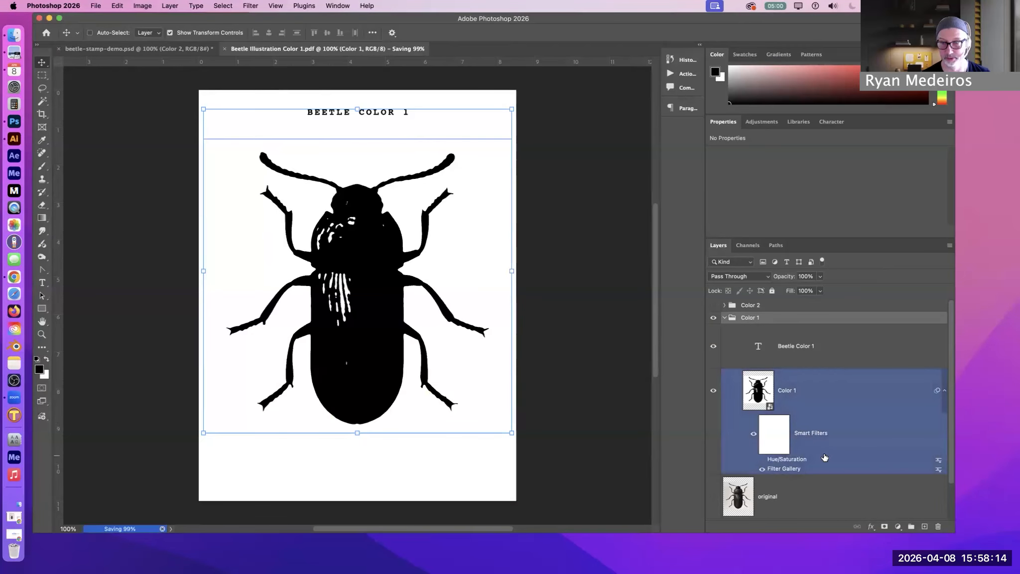
Hide the Color 1 group, then show and select the Color 2 group
left_click(716, 331)
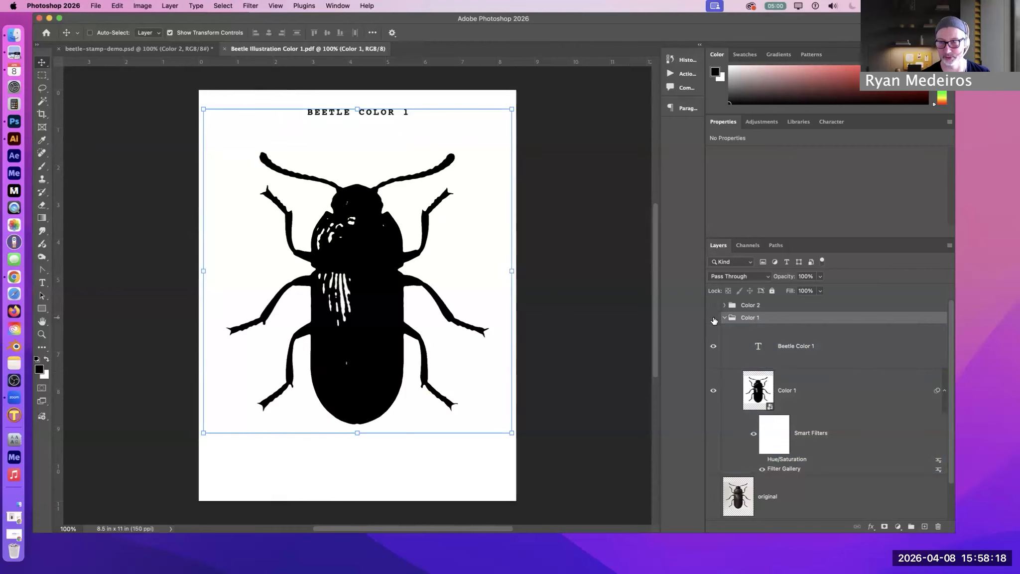
left_click(713, 319)
left_click(713, 306)
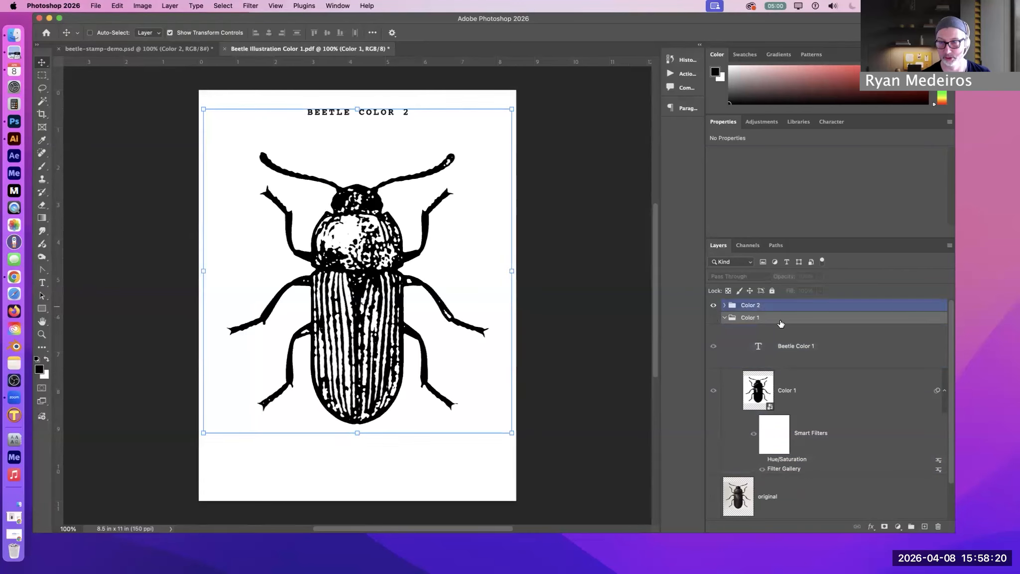
left_click(765, 307)
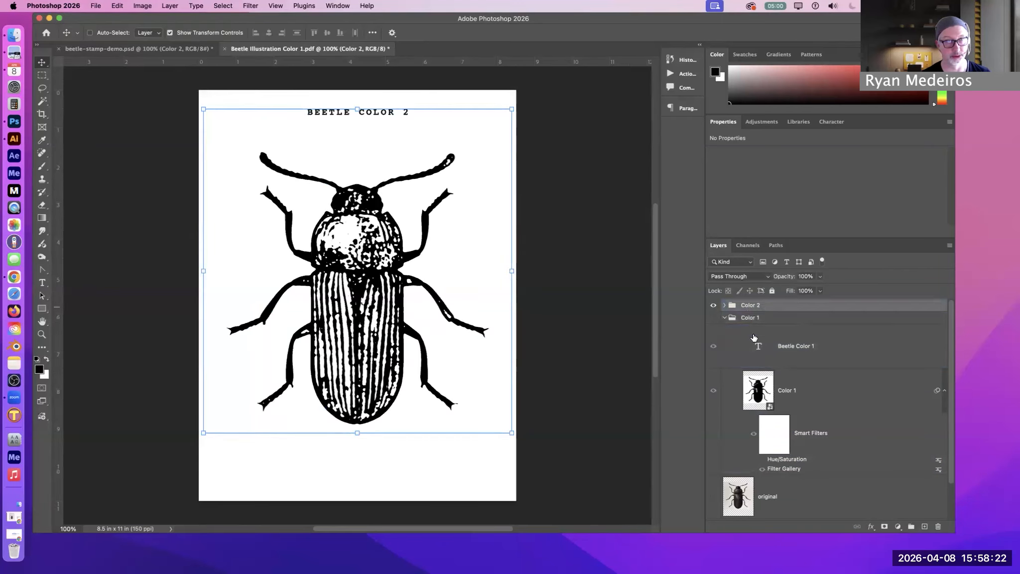
Save the Color 2 artwork as Beetle Illustration Color 2.pdf in the Stamp Demo folder, using the High Quality Print PDF settings
left_click(96, 6)
key("shift+super+s")
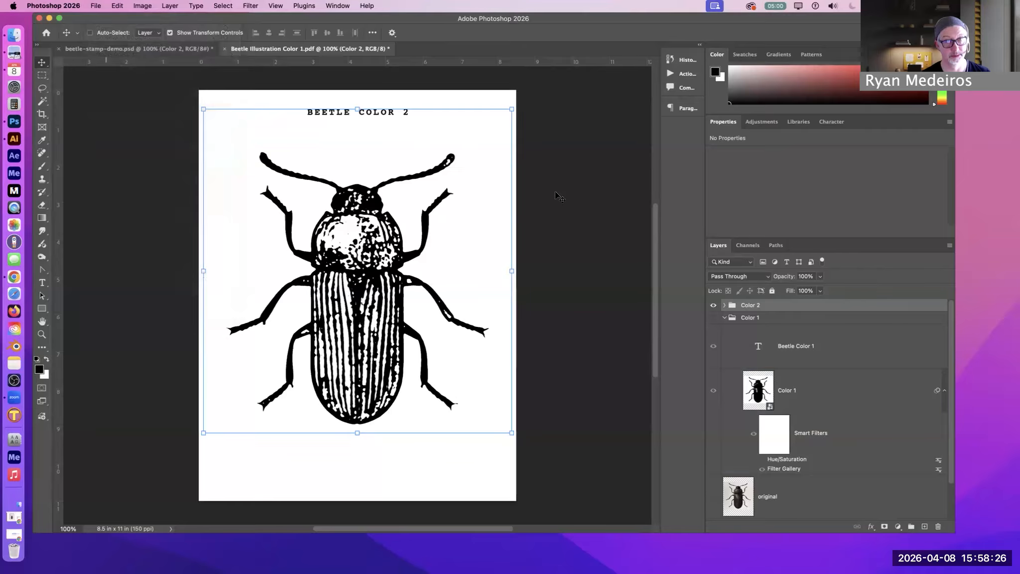
left_click(545, 375)
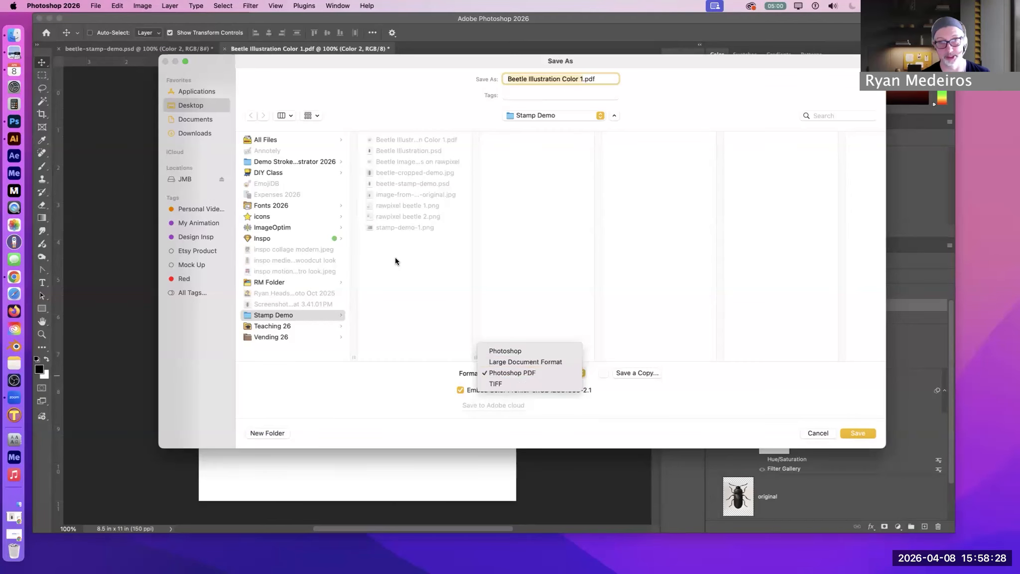
left_click(394, 259)
left_click(584, 80)
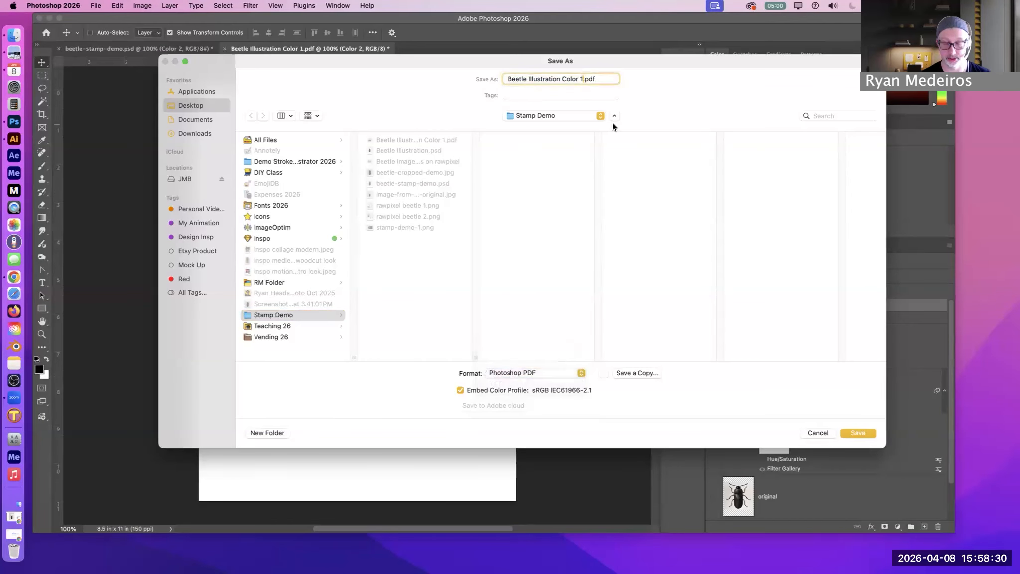
key("BackSpace")
type("2")
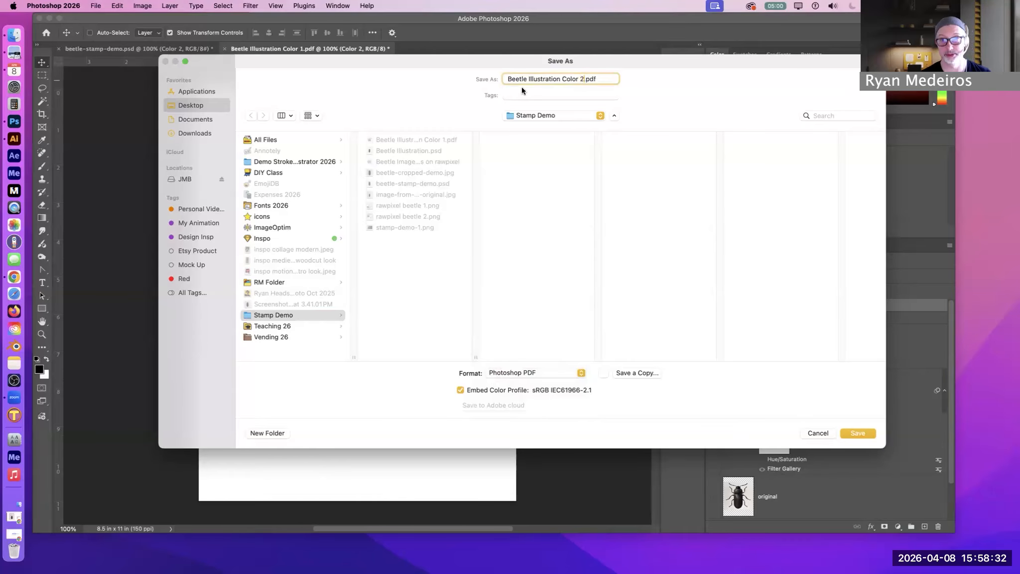
left_click(407, 266)
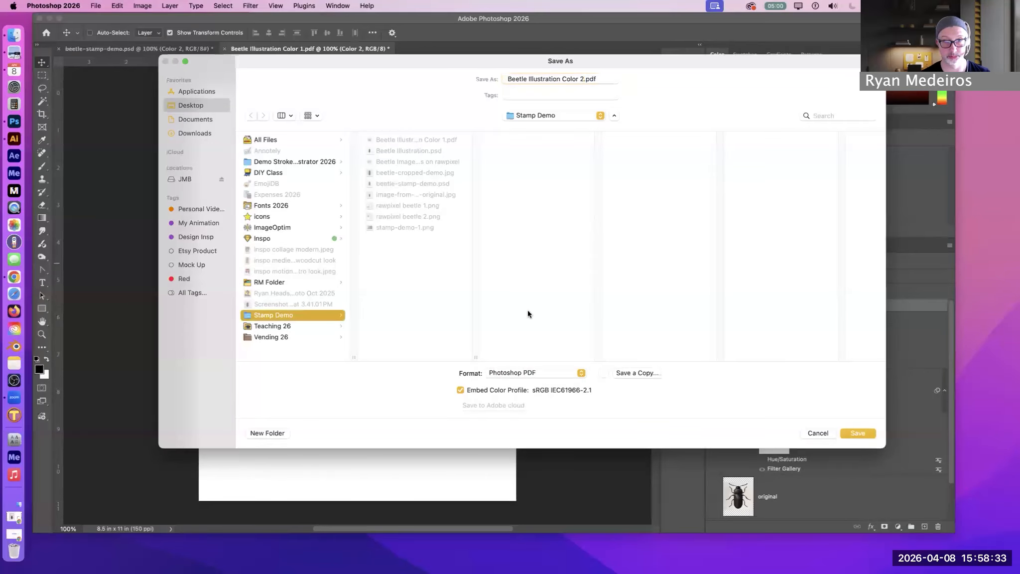
left_click(859, 431)
left_click(529, 218)
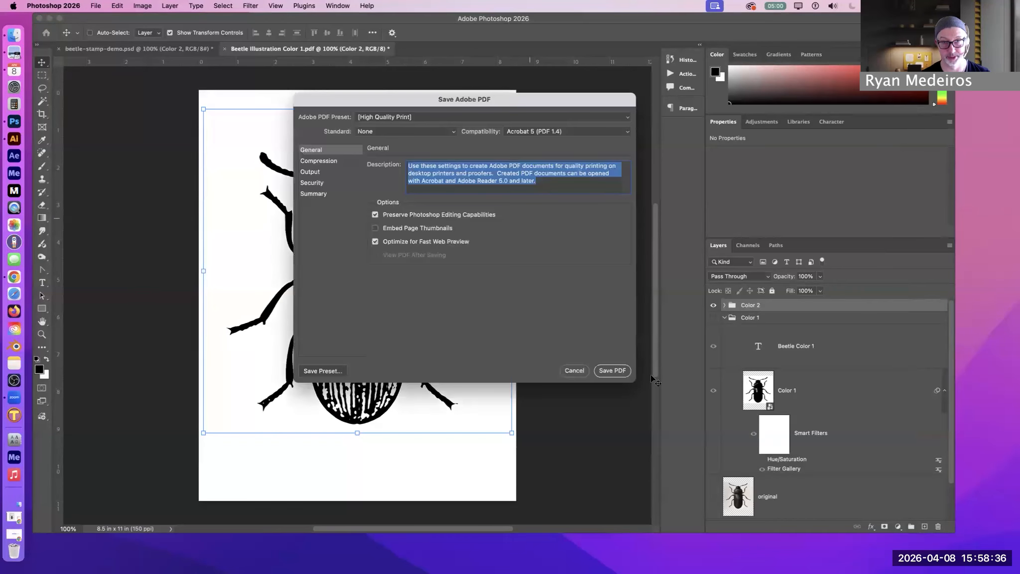
left_click(609, 369)
left_click(532, 242)
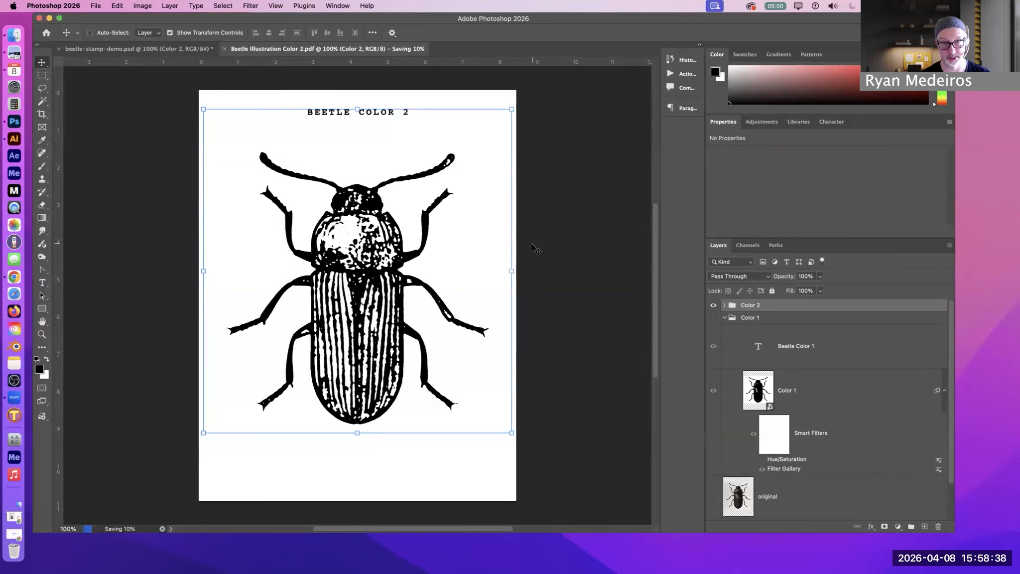
Switch to Finder and compare the previews of Beetle Illustration Color 1.pdf and Beetle Illustration Color 2.pdf in the Stamp Demo folder
left_click(49, 18)
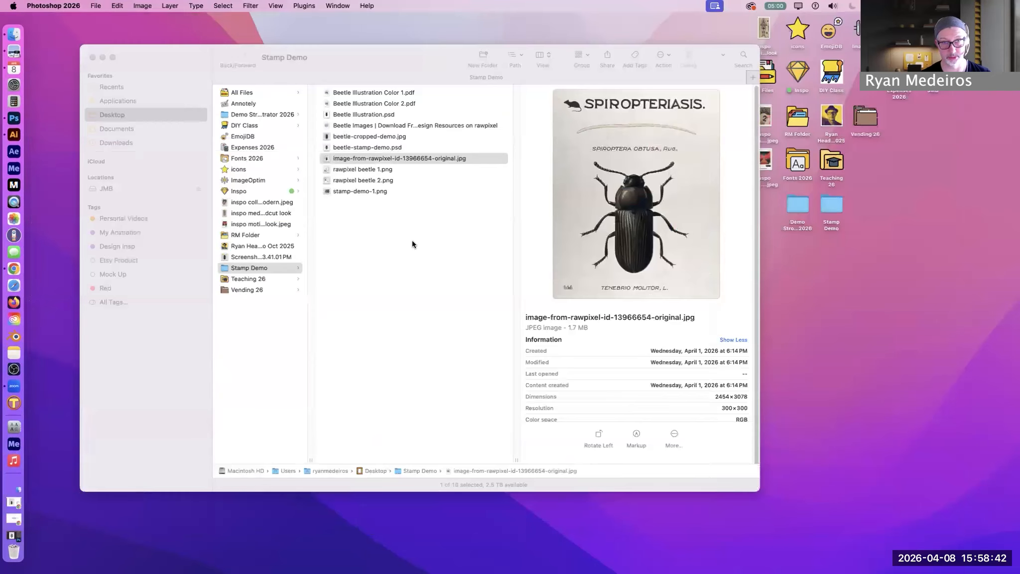
left_click(383, 92)
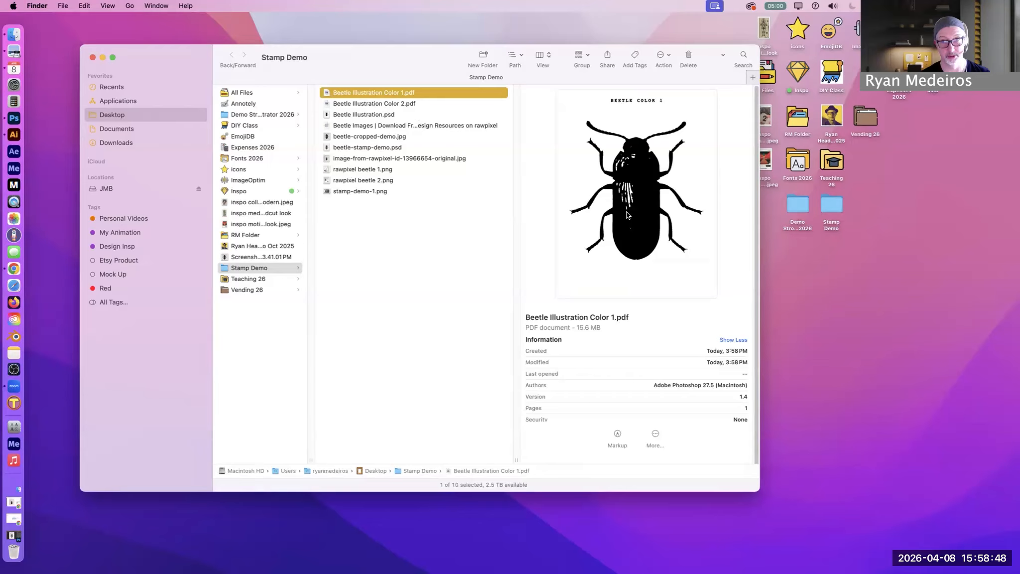
left_click(427, 102)
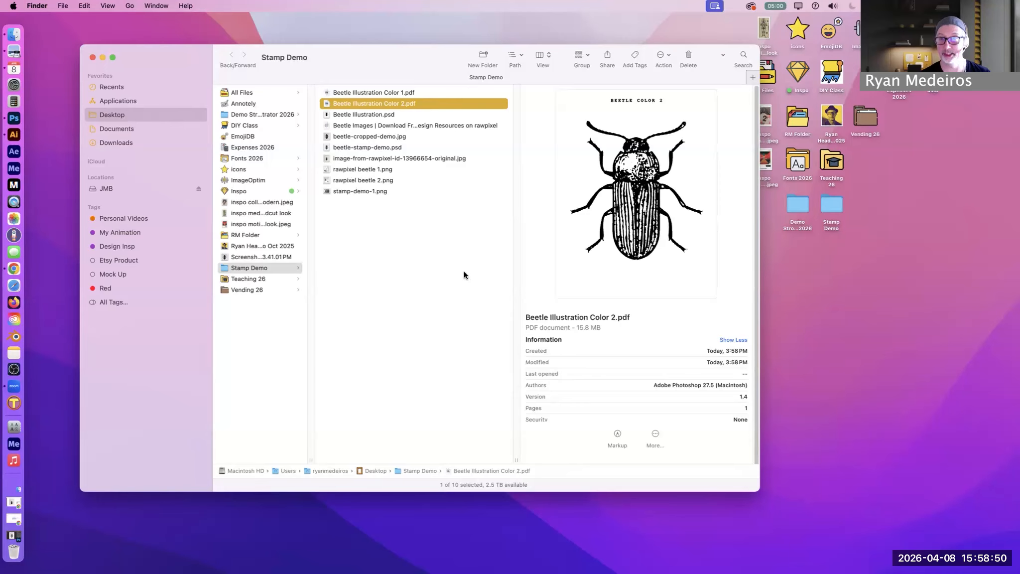
left_click(384, 93)
left_click(376, 103)
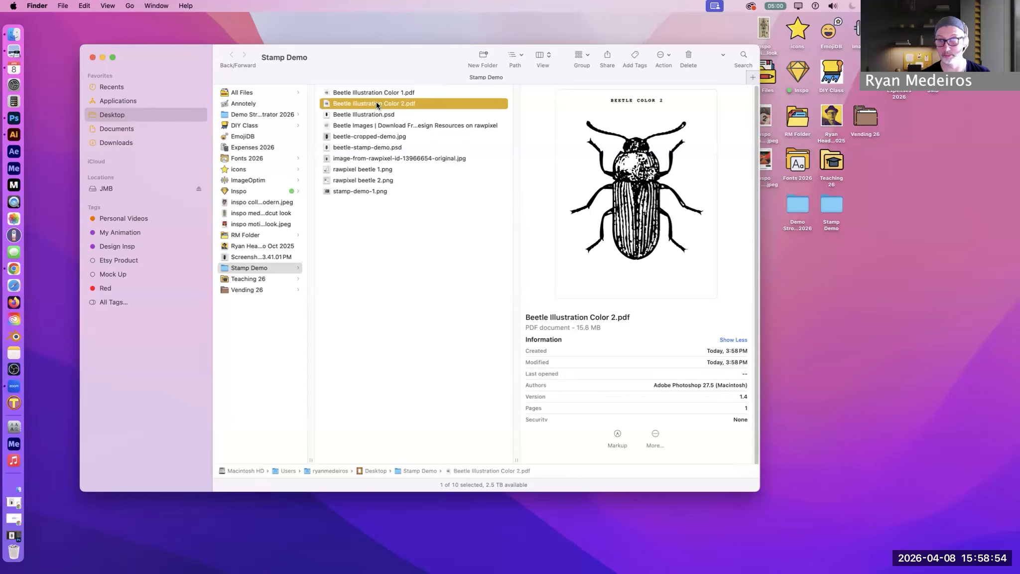
left_click(366, 92)
left_click(365, 104)
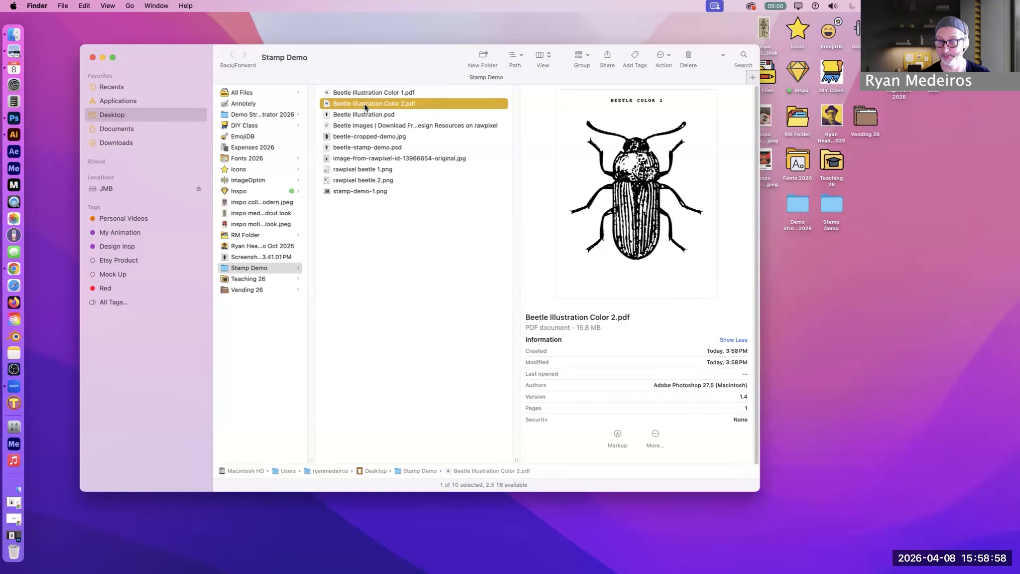
left_click(364, 93)
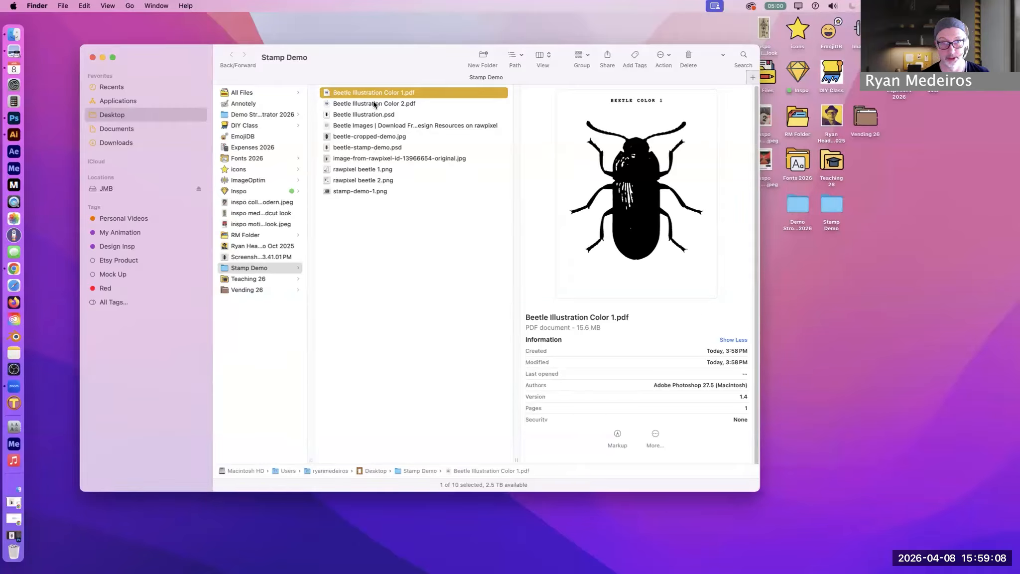
key("Down")
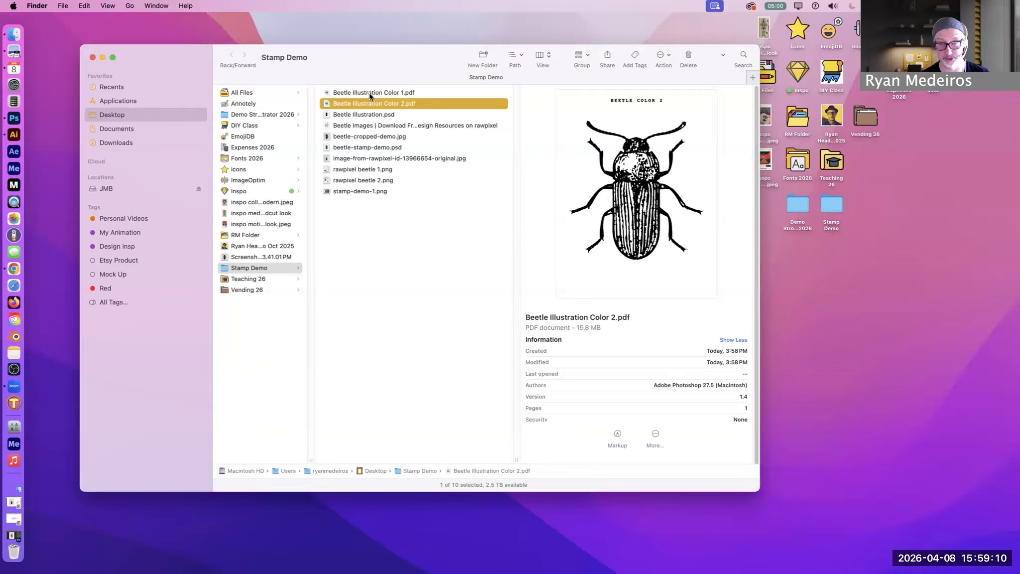
key("Up")
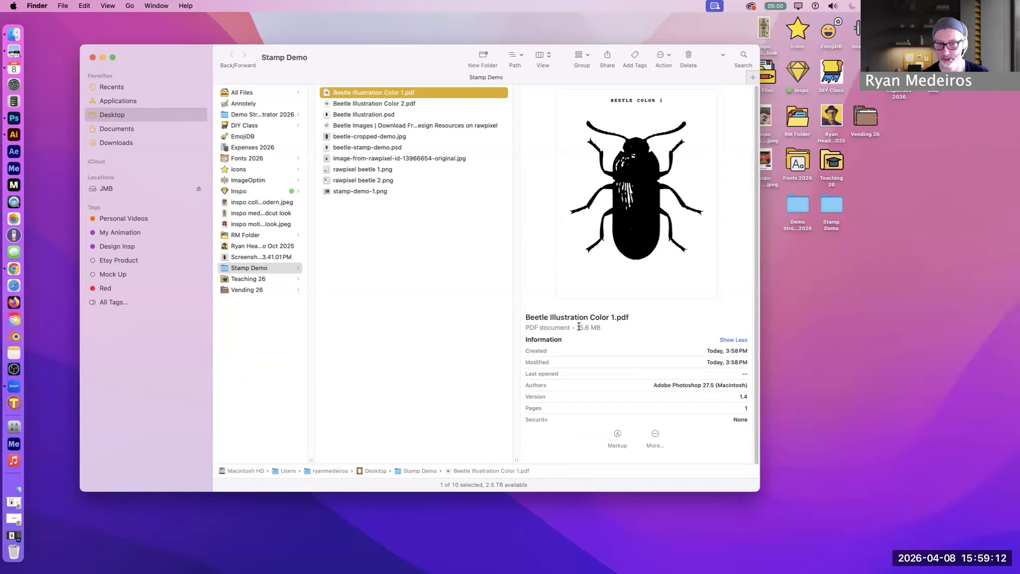
left_click(380, 102)
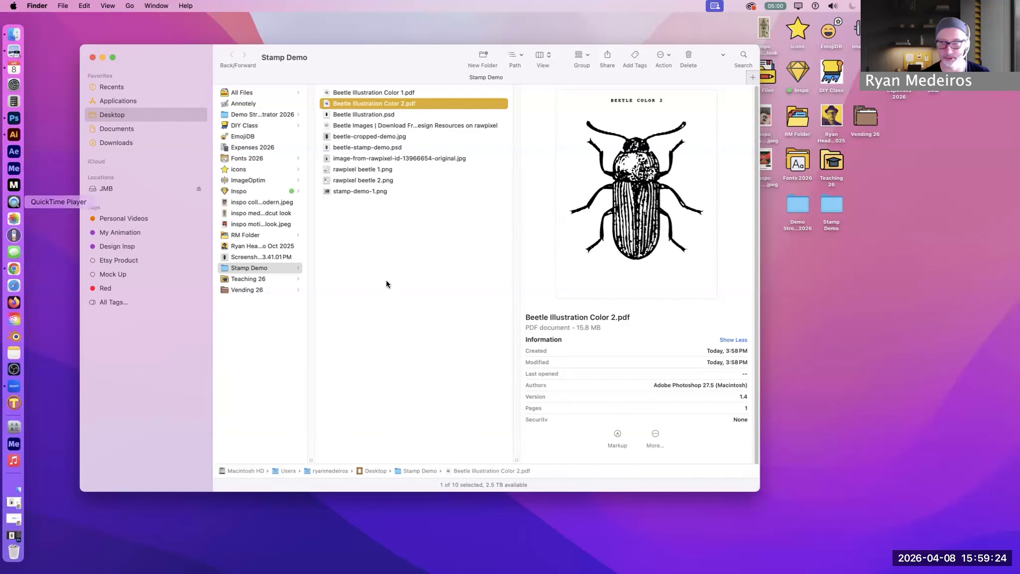
Switch to Photoshop and collapse the Color 1 group, briefly toggling its visibility and leaving it hidden
left_click(15, 118)
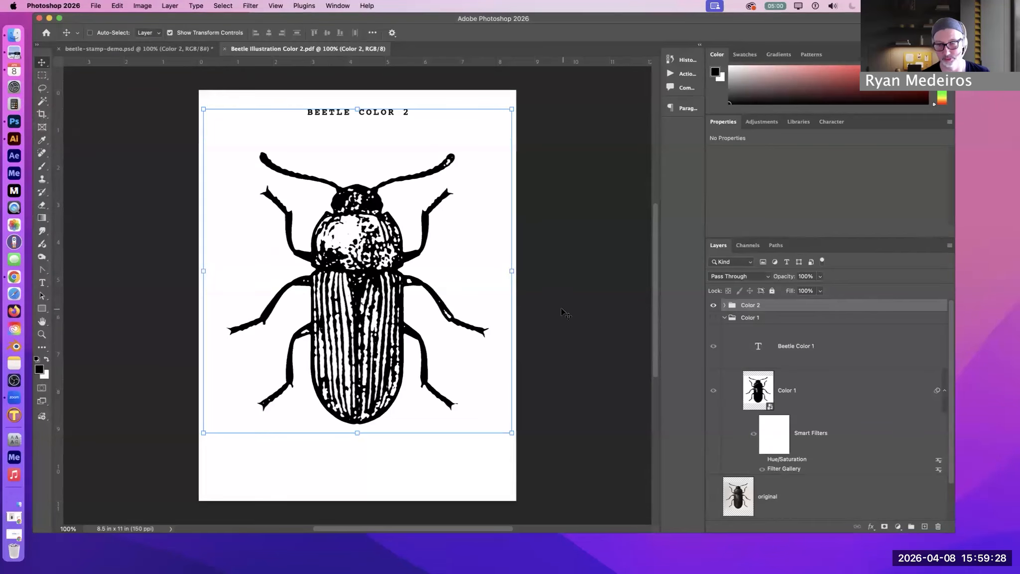
left_click(724, 318)
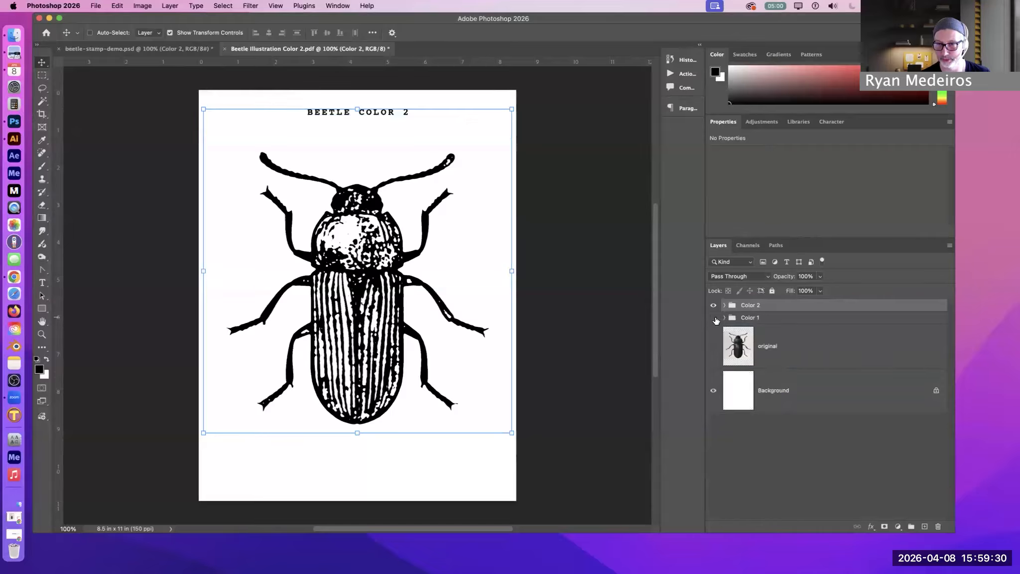
left_click(714, 318)
left_click(713, 317)
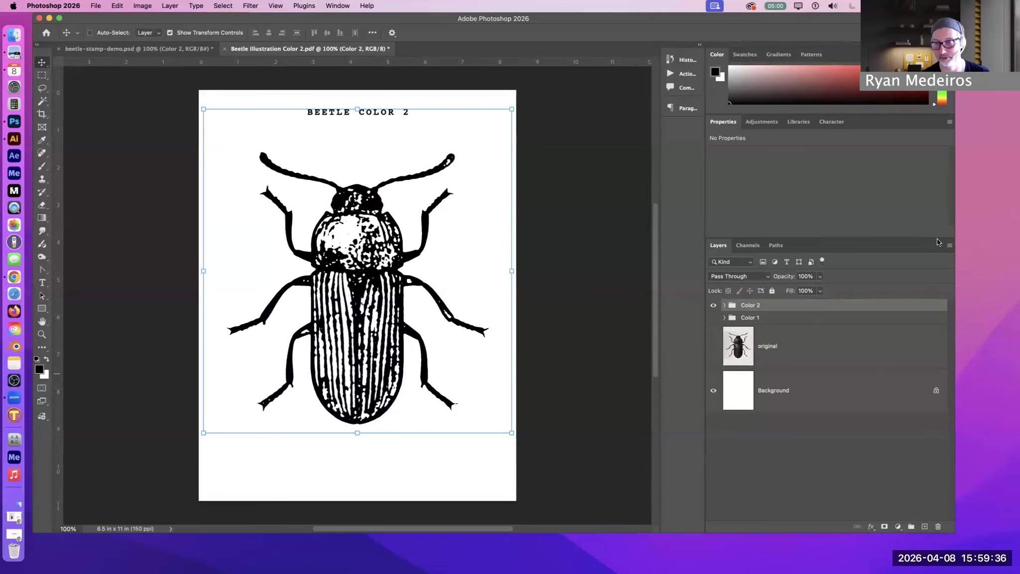
left_click(950, 246)
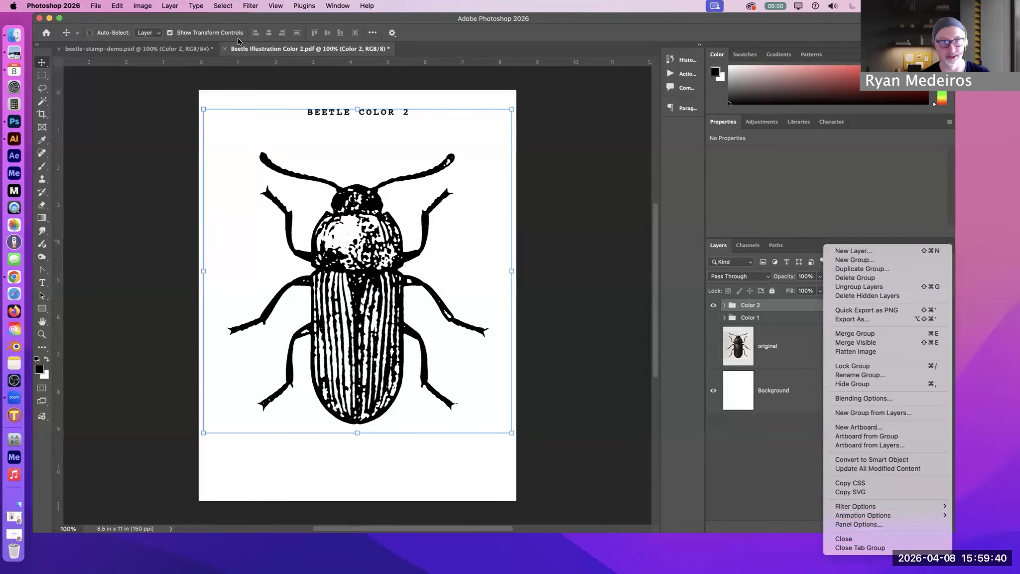
left_click(158, 6)
left_click(170, 6)
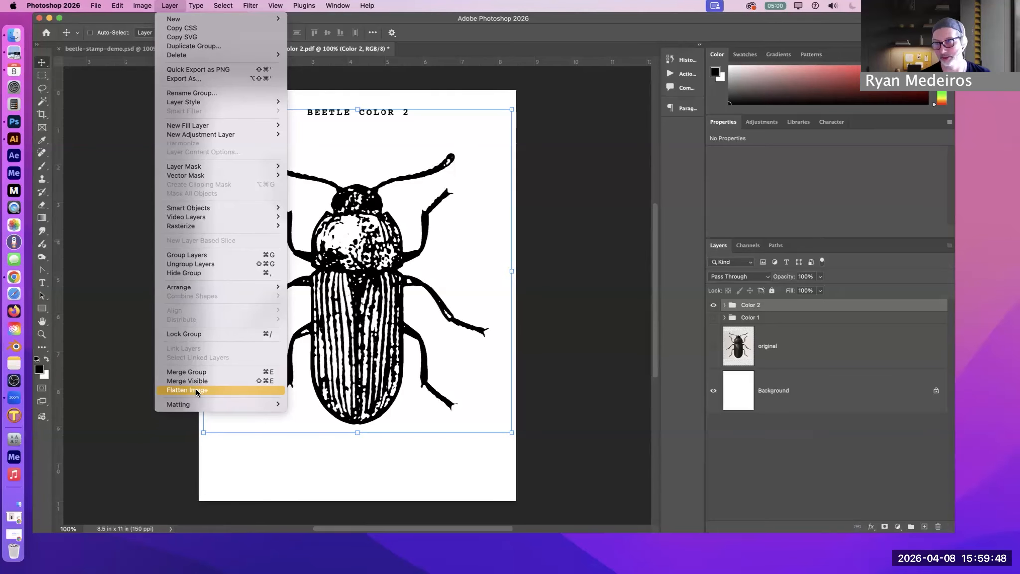
left_click(568, 173)
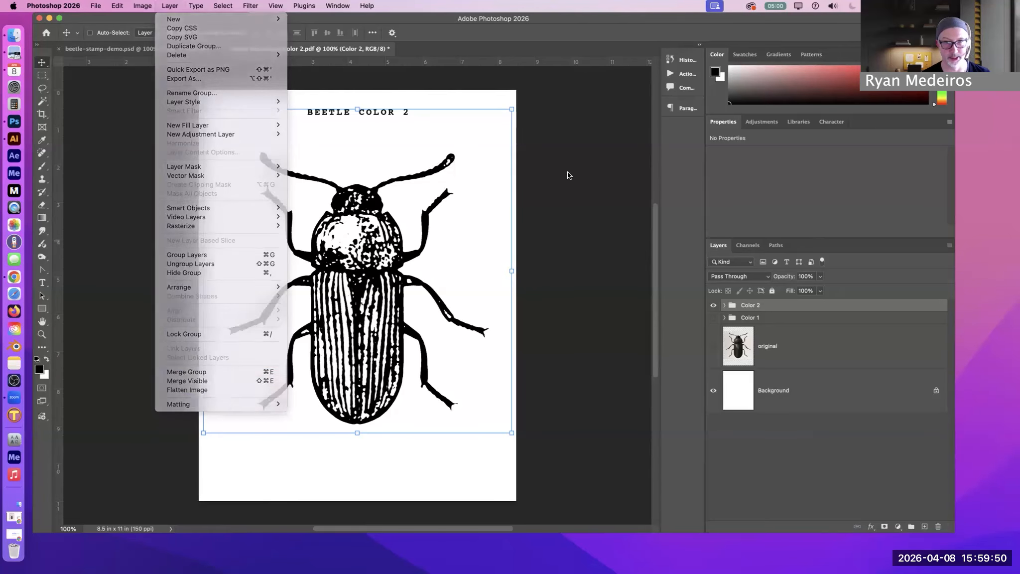
Minimize the Photoshop window and alternate between the Beetle Illustration Color 1.pdf and Color 2.pdf previews in Finder to check both separations
left_click(49, 18)
left_click(476, 246)
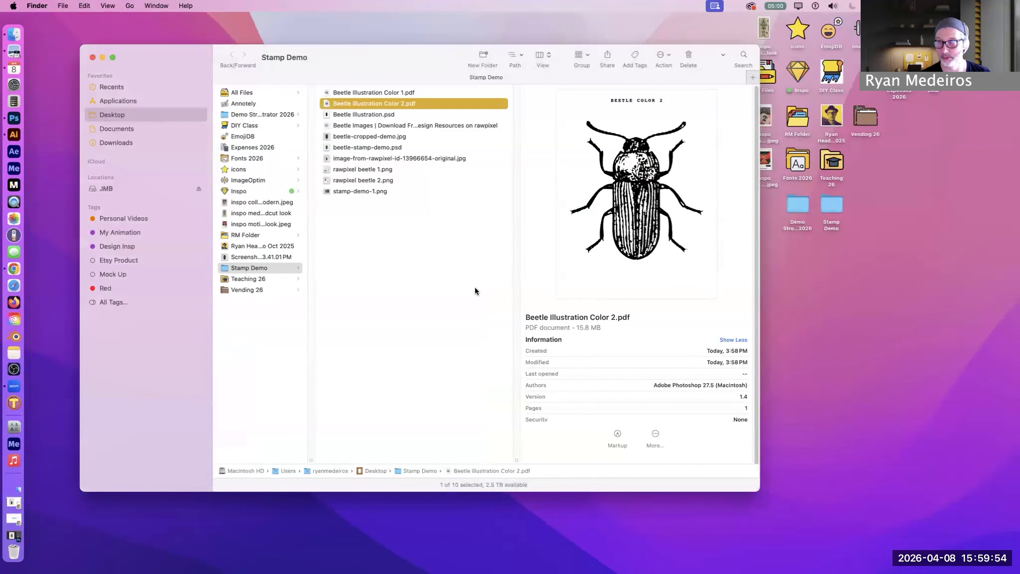
key("Up")
key("Down")
key("Up")
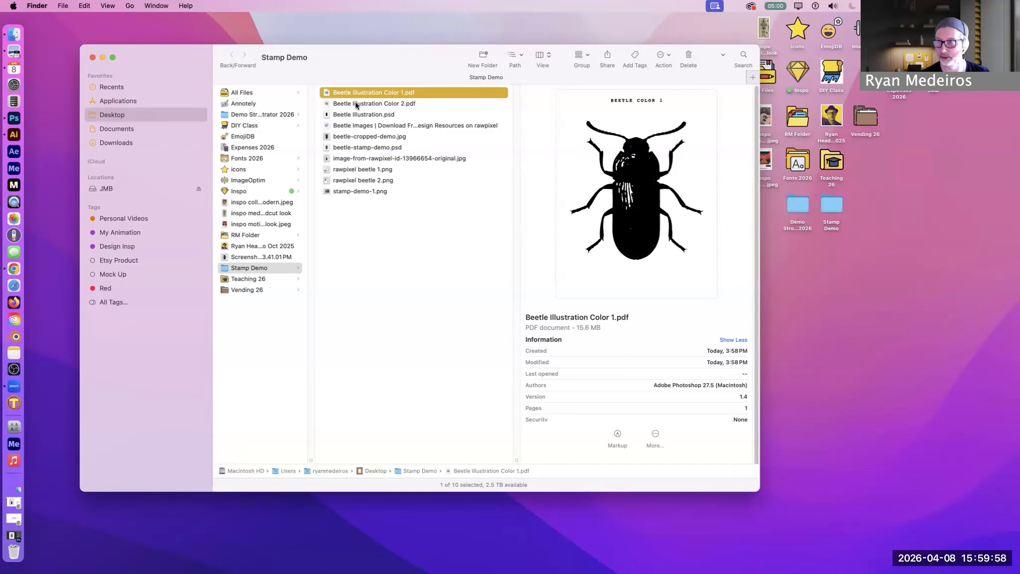
key("Down")
key("Up")
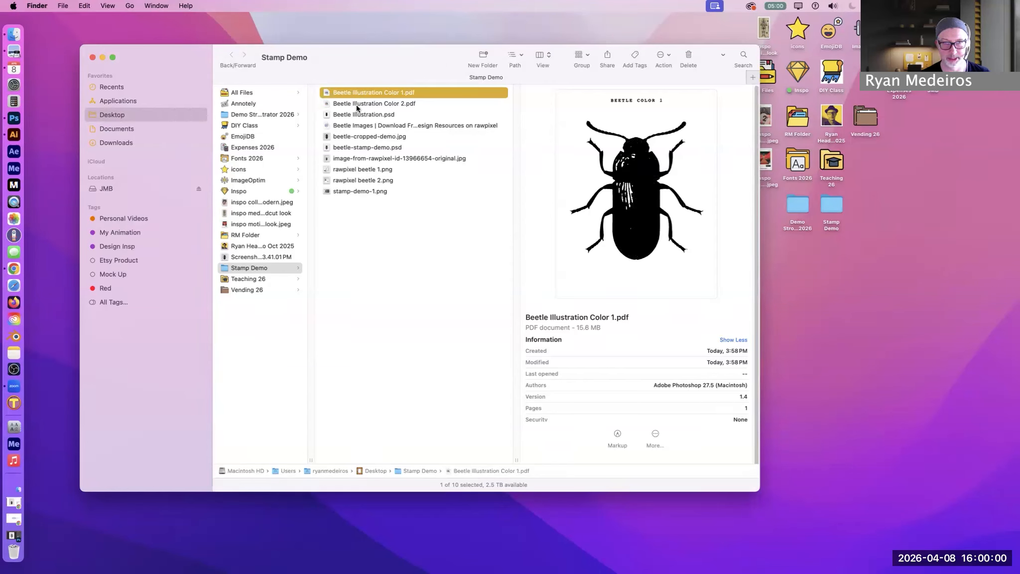
key("Down")
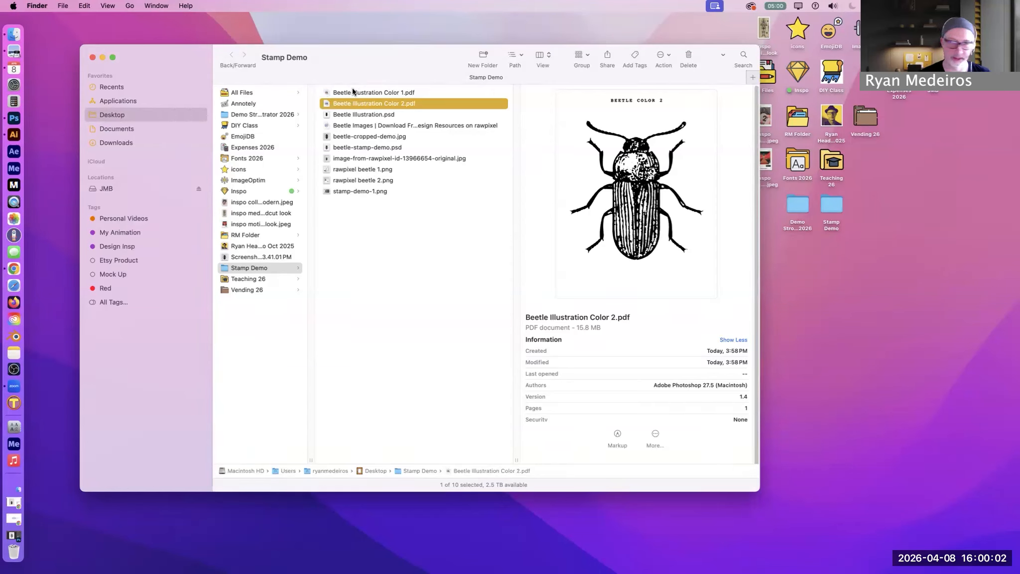